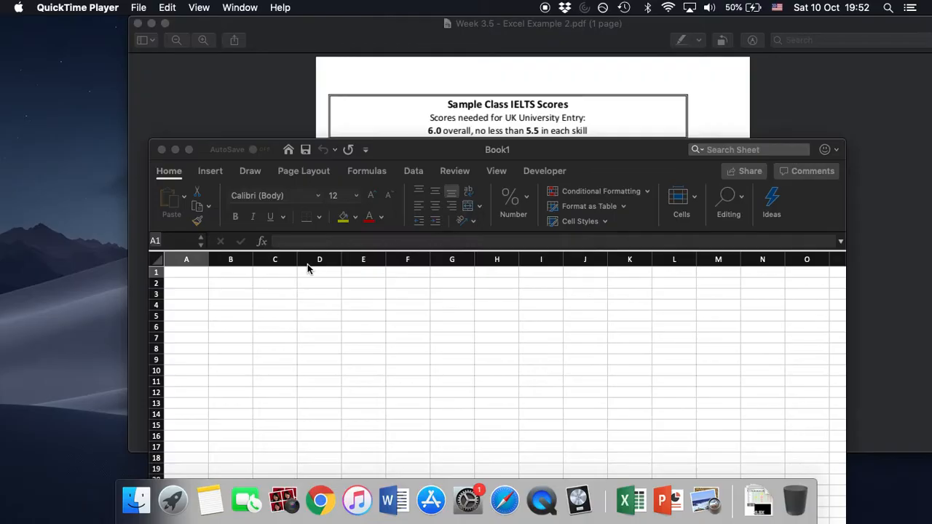
Switch to Preview and review the sample IELTS scores table, totals and pie chart in the example PDF.
click(391, 41)
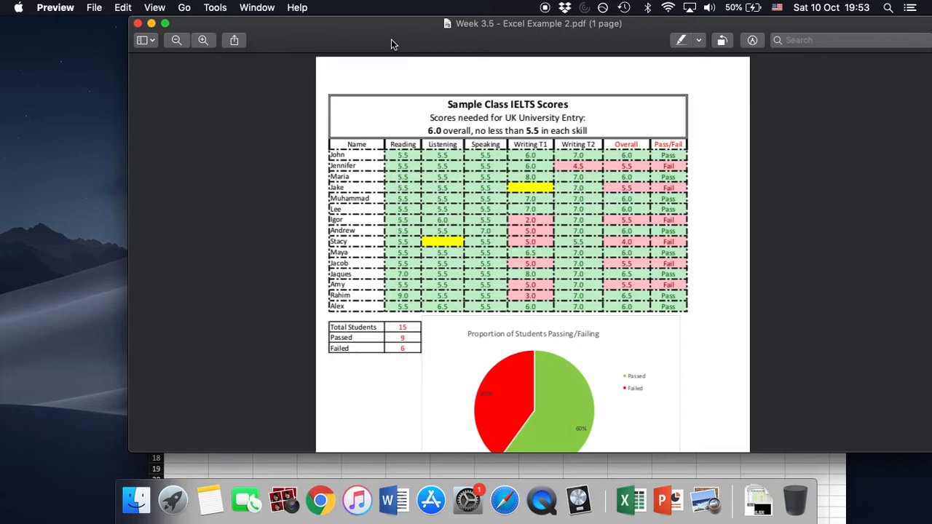
scroll(409, 95, down, 2)
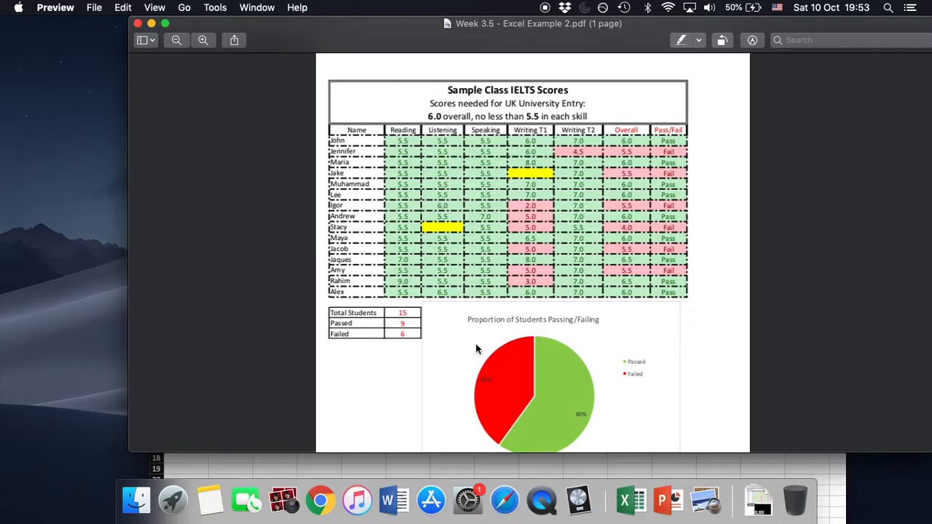
Switch to the blank Excel workbook, enlarge its window, and merge and center cells A2:H6.
click(515, 472)
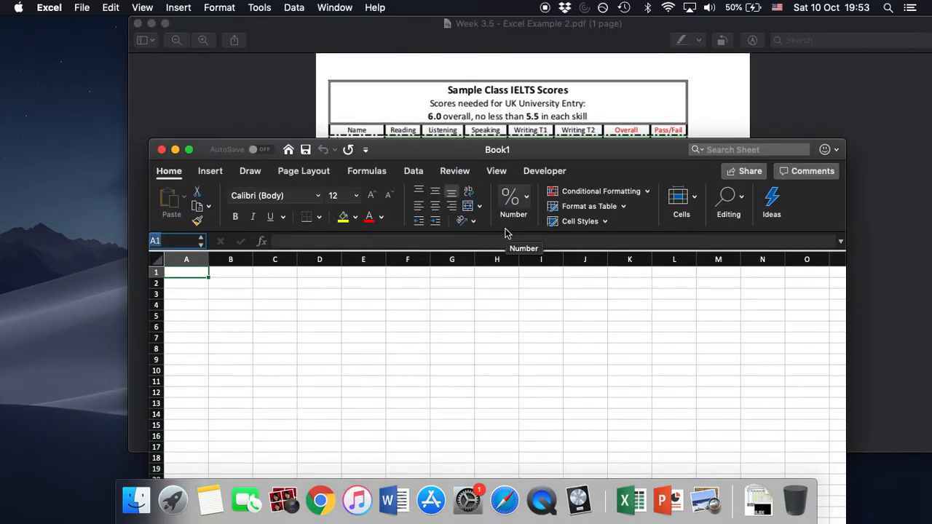
click(299, 317)
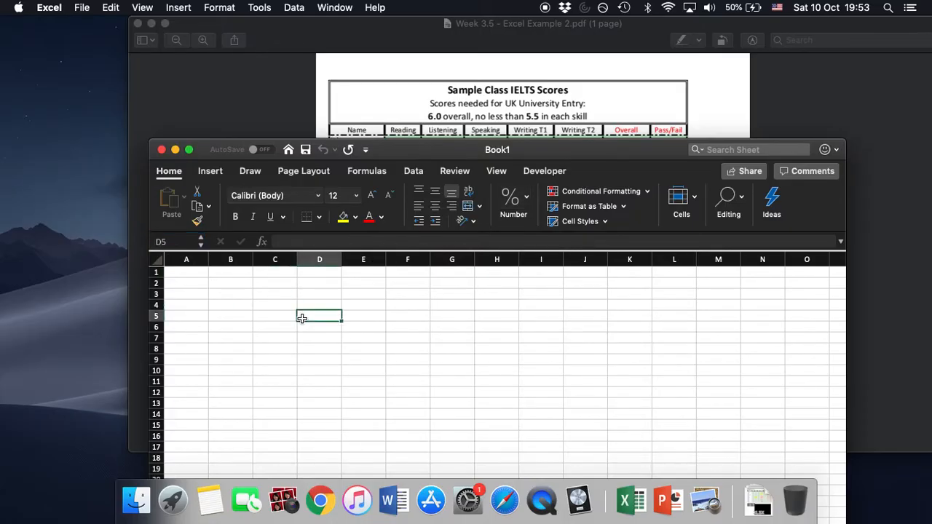
click(201, 283)
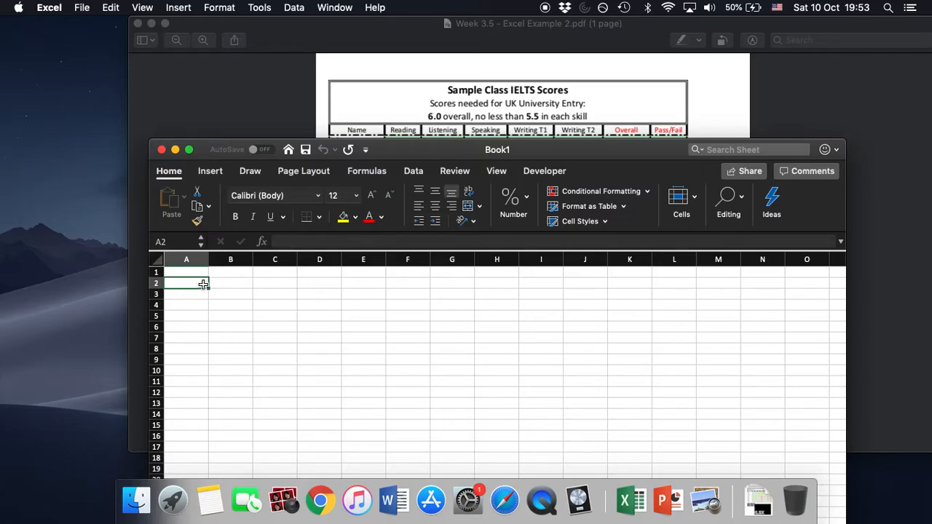
drag(204, 284, 494, 324)
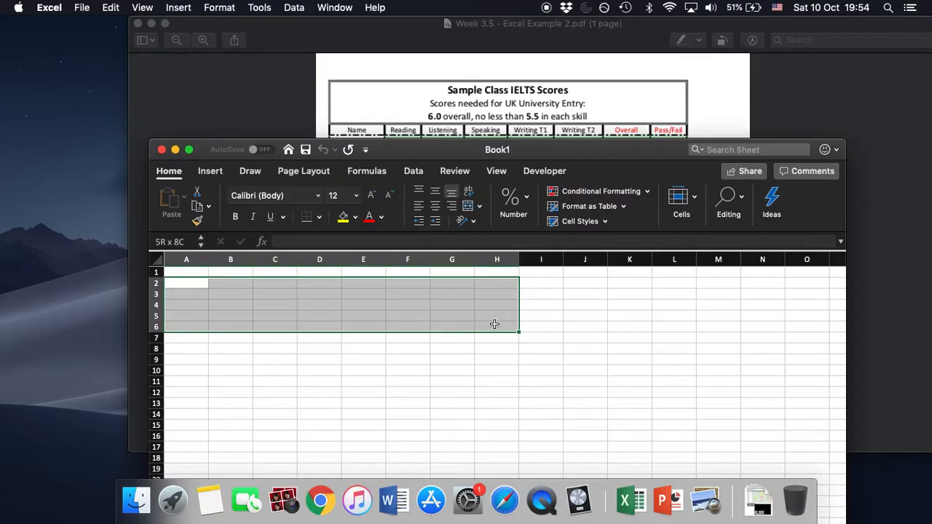
drag(494, 324, 494, 324)
drag(607, 150, 533, 89)
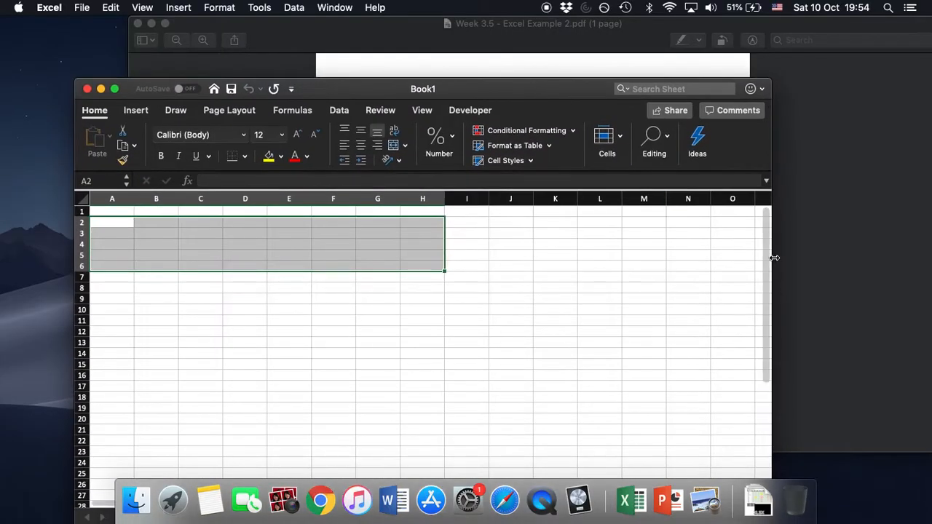
drag(772, 243, 897, 242)
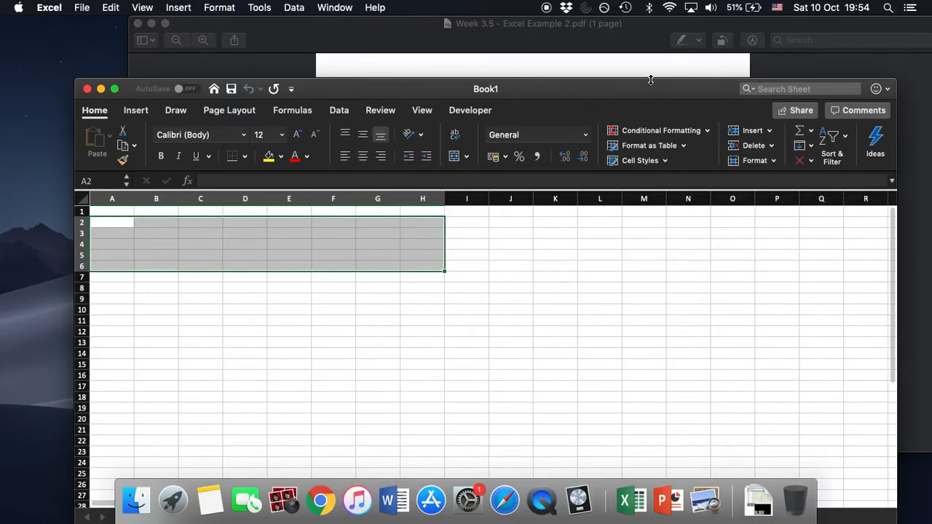
drag(589, 86, 530, 69)
drag(843, 208, 914, 217)
drag(530, 70, 550, 70)
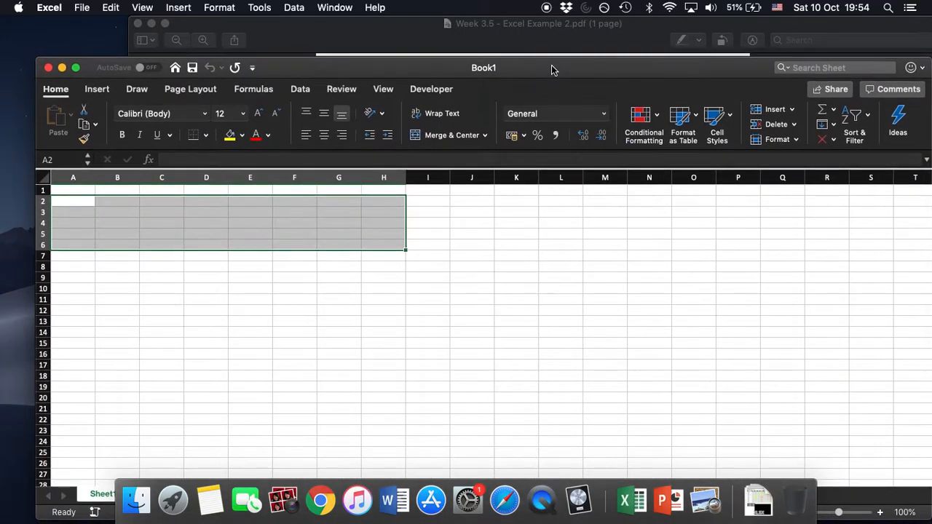
click(446, 141)
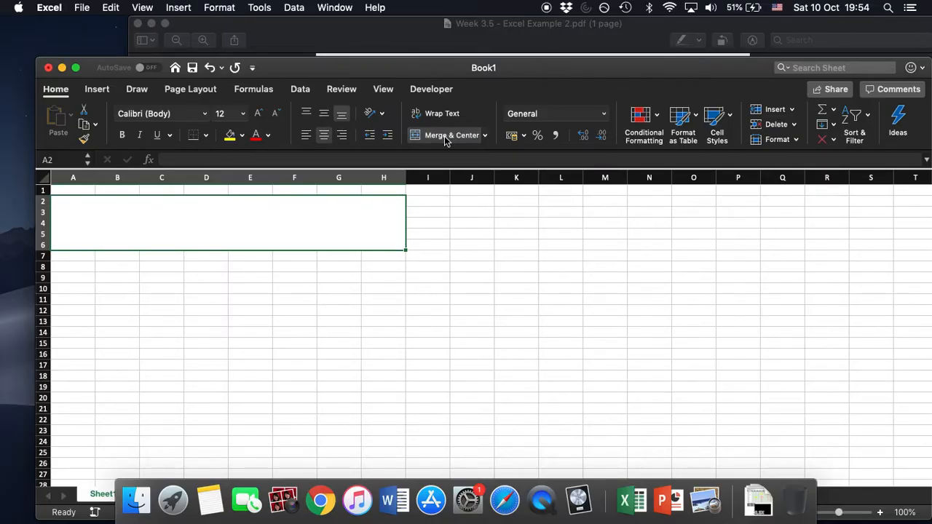
Enter "Sample Class IELTS Scores" in bold as the first line of the merged cell, followed by a line break.
drag(456, 94, 466, 163)
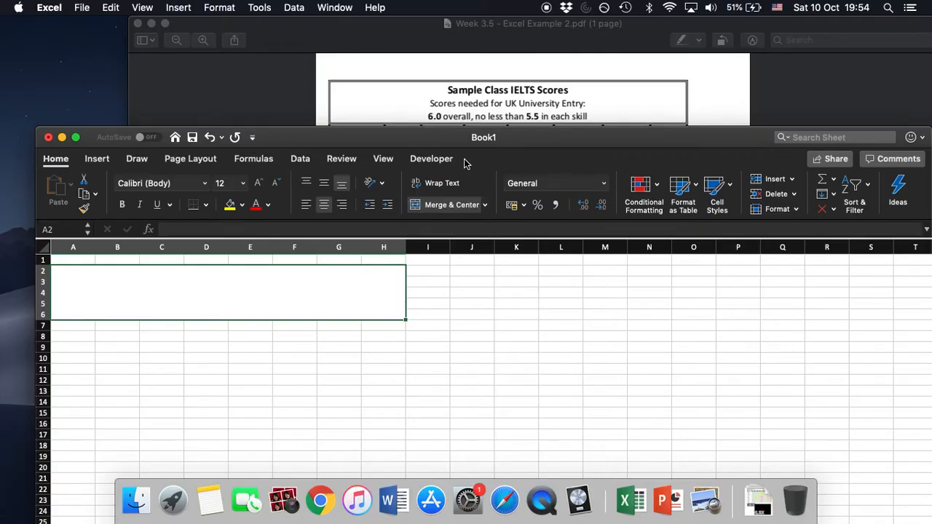
click(229, 228)
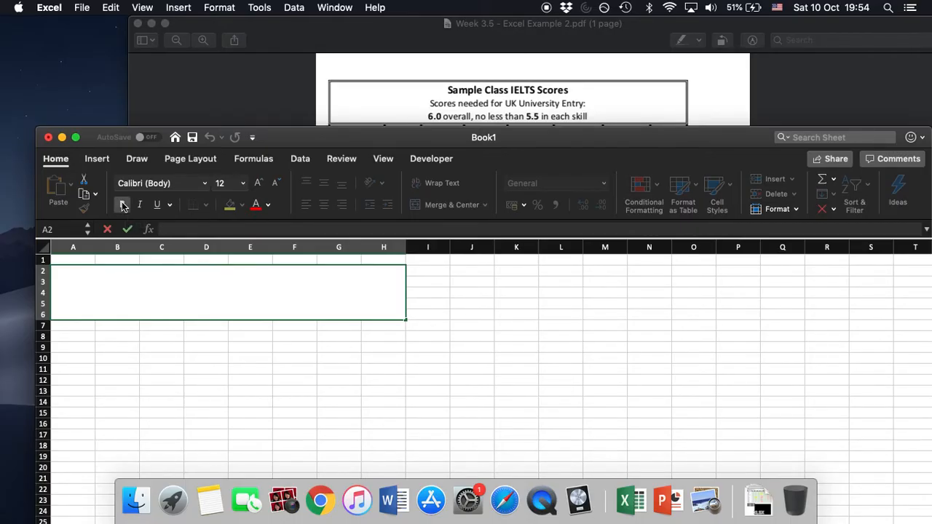
text(Sample Class IEL)
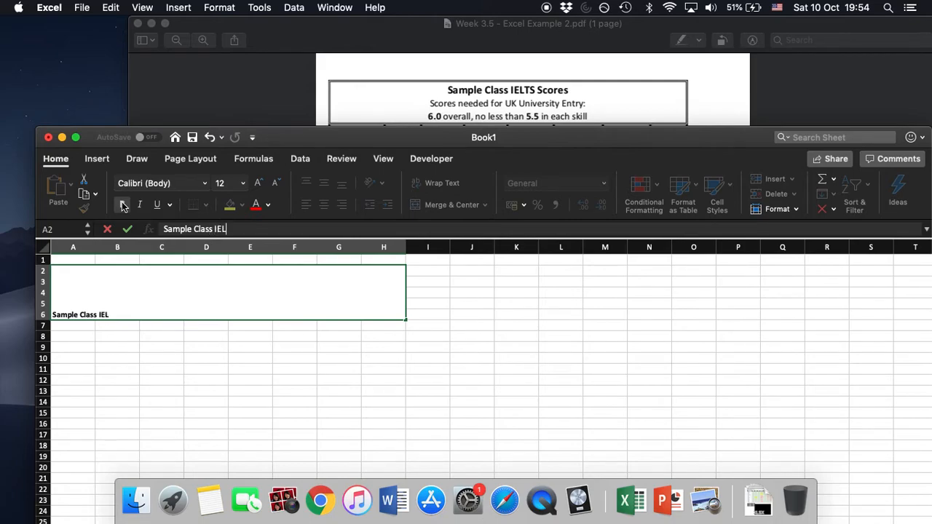
text(TS Scores)
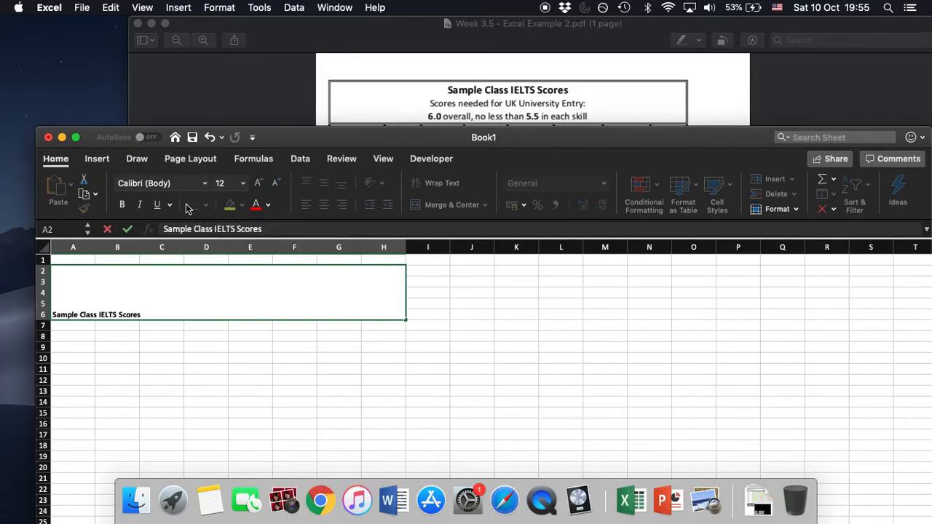
key(alt+Return)
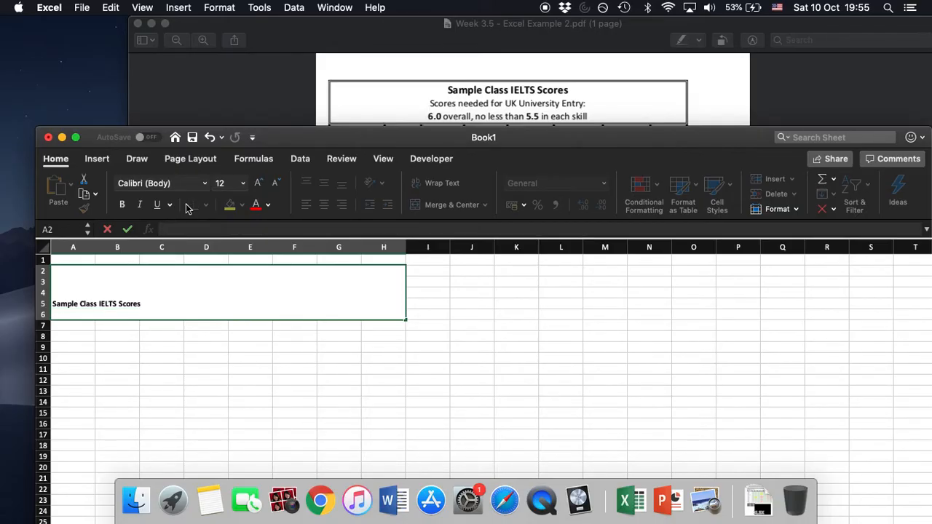
Add the second title line "Scores needed for UK University Entry:" in regular weight, followed by a line break.
text(Scores needed for UK University Entry:)
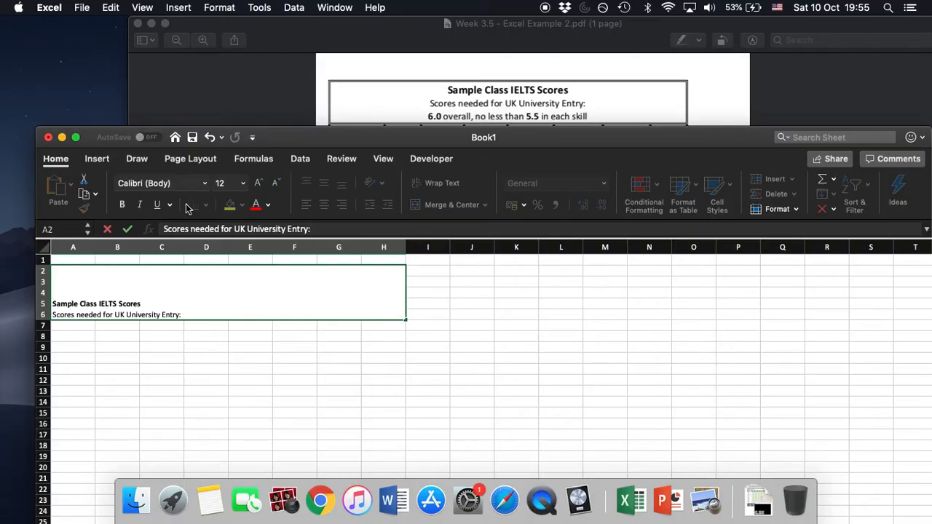
key(alt+Return)
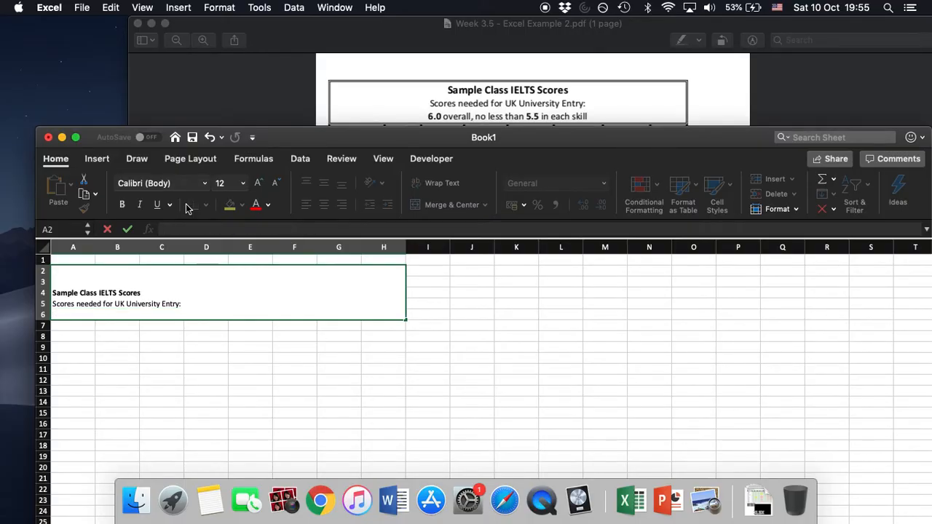
Add the third title line "6.0 overall, no less than 5.5 in each skill" with only 6.0 and 5.5 bold, and commit the cell.
click(122, 206)
text(6.0)
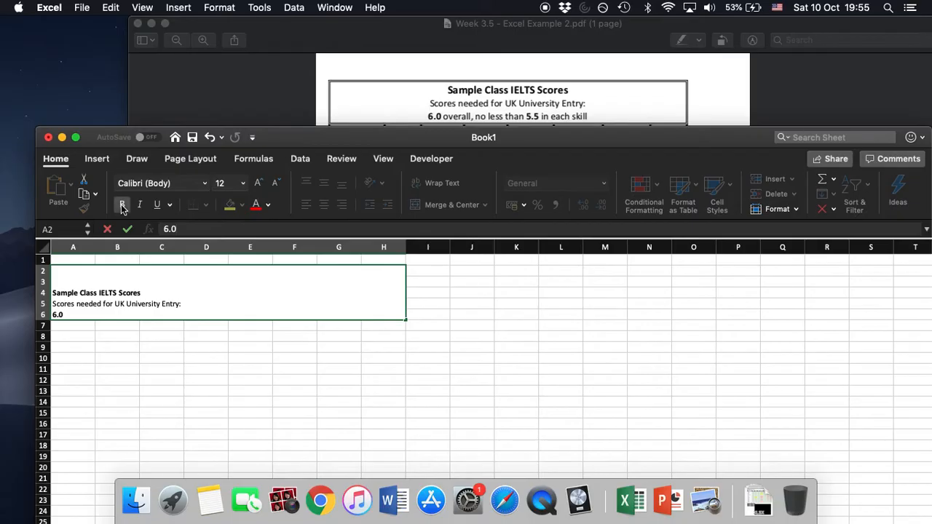
click(122, 206)
text(overall,)
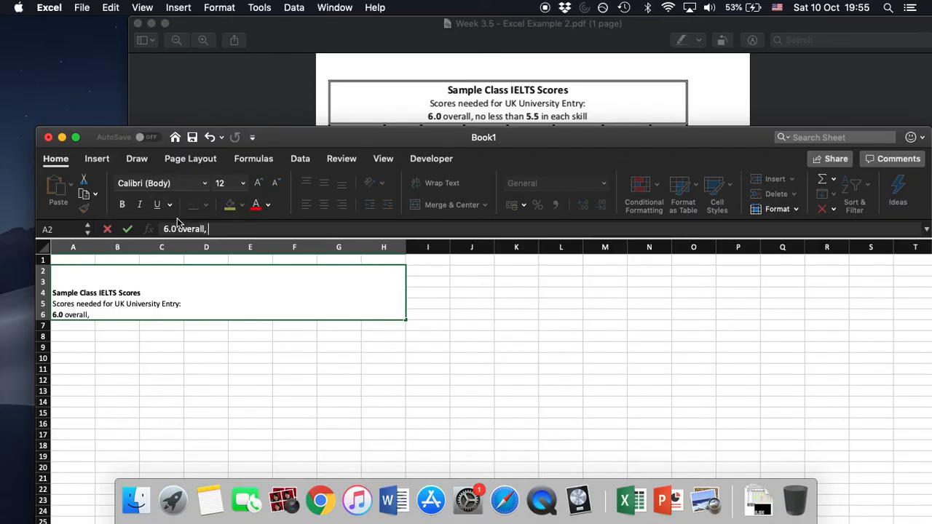
text( no less than)
click(124, 205)
text(5.5)
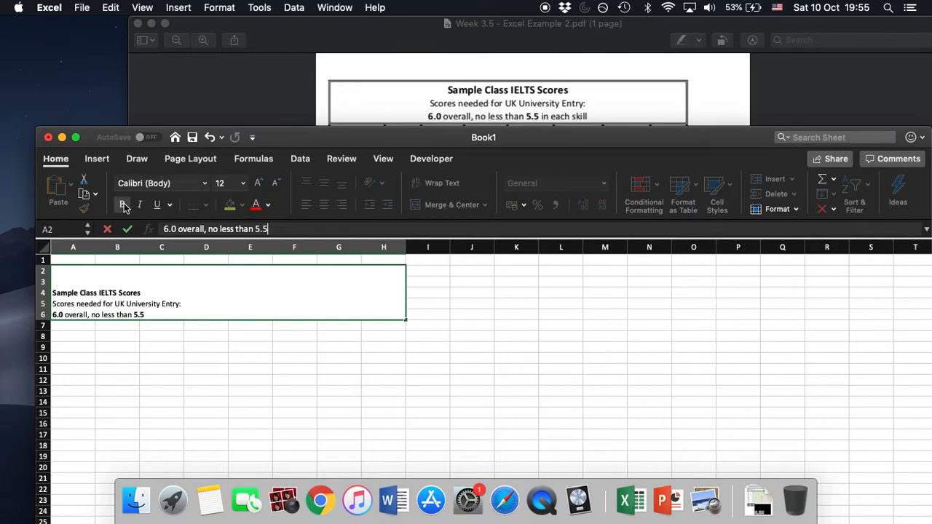
click(124, 205)
text(in each skill)
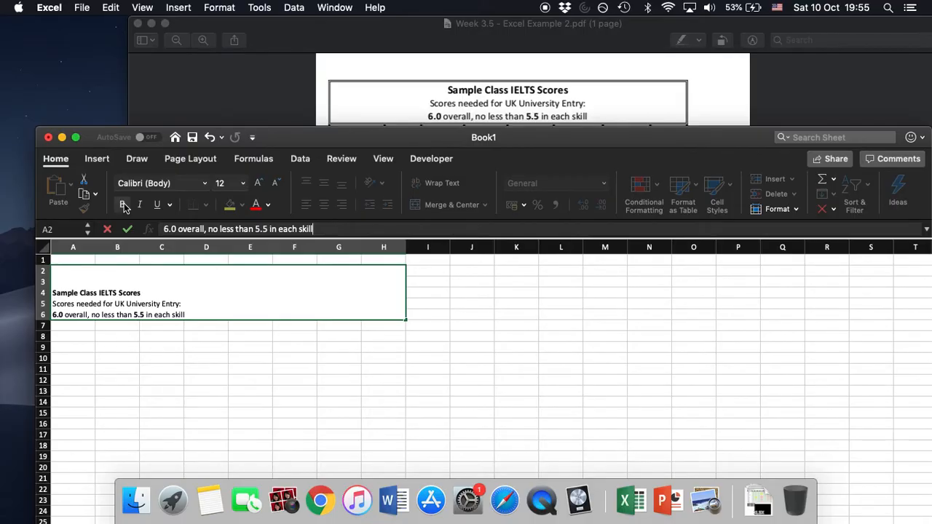
key(Return)
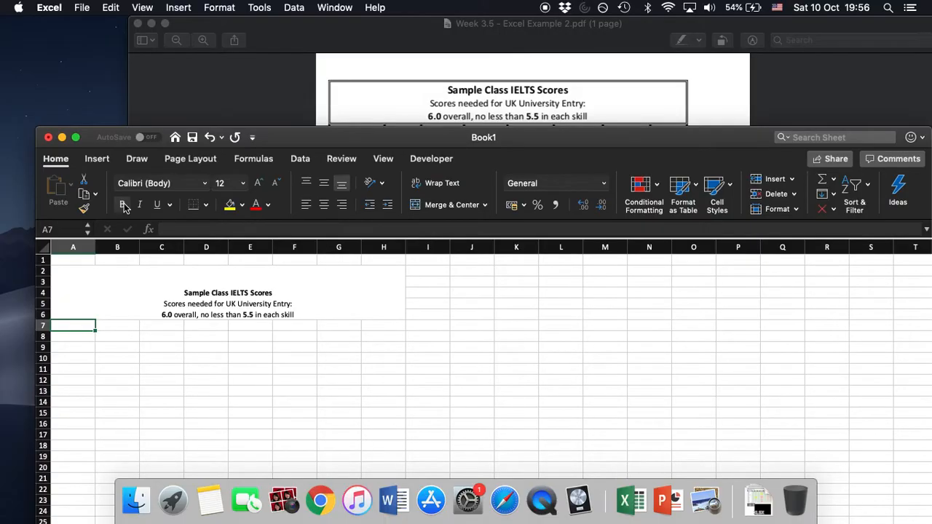
Apply a double-line outline border to the merged title cell A2:H6.
click(354, 286)
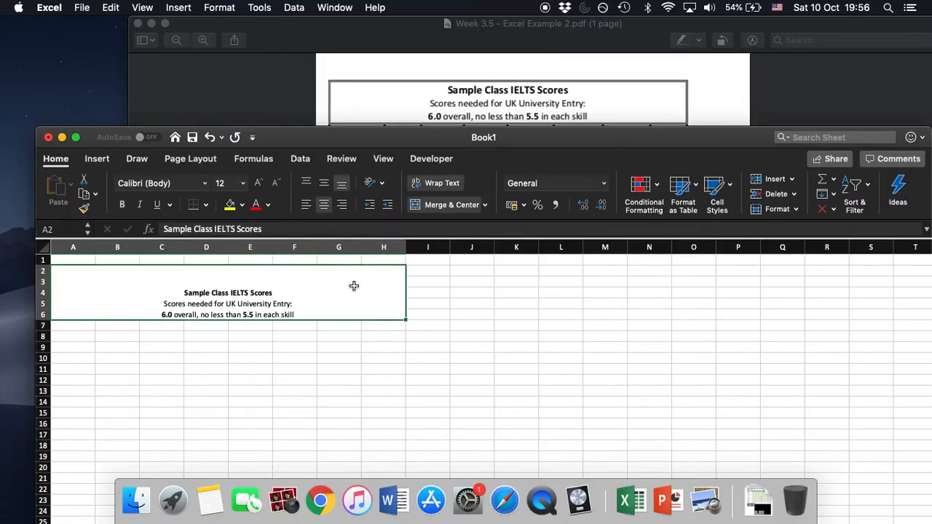
click(206, 208)
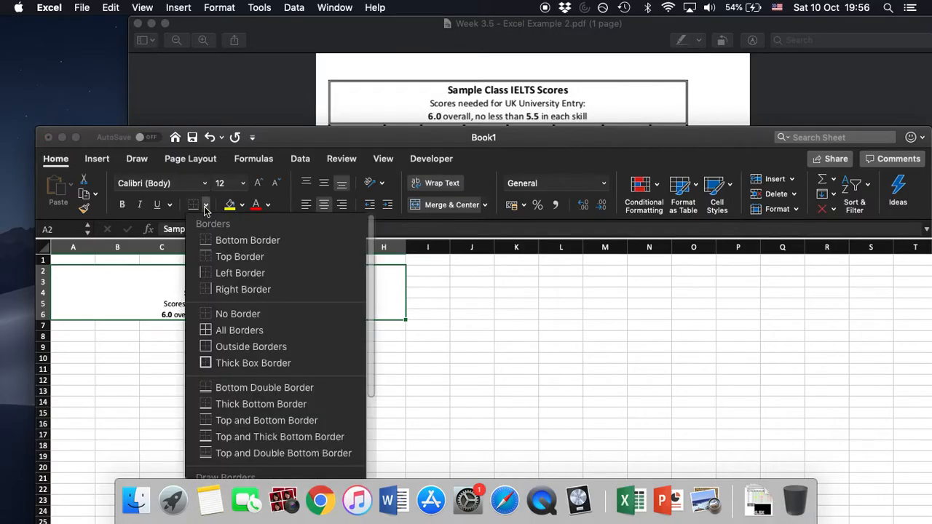
scroll(250, 312, down, 4)
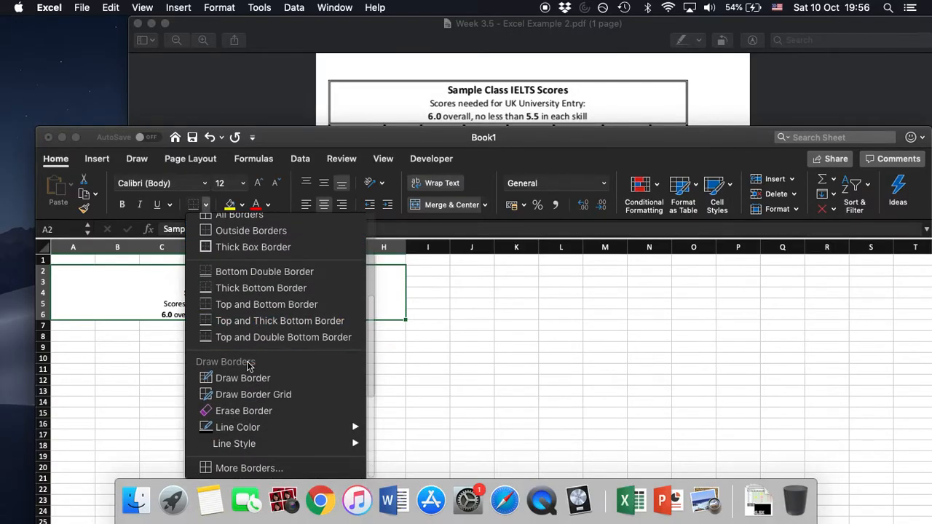
click(249, 468)
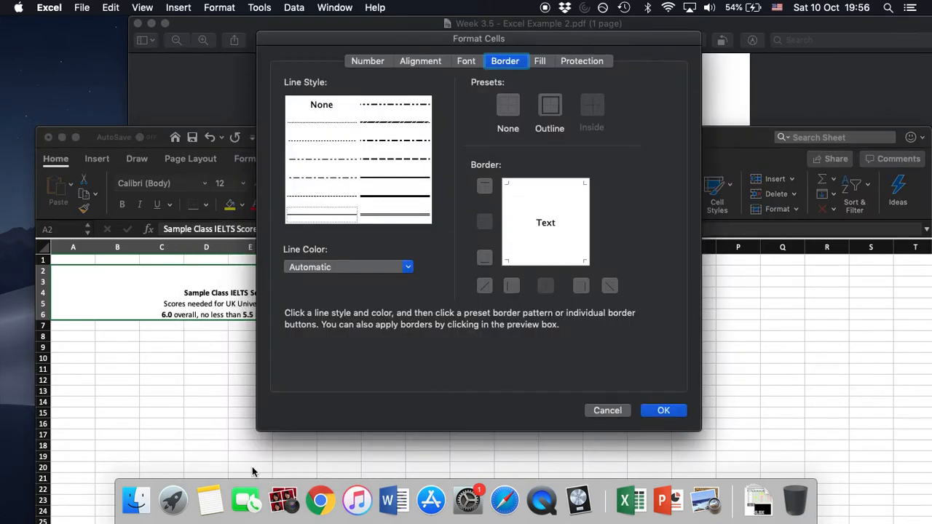
drag(382, 39, 370, 64)
click(379, 241)
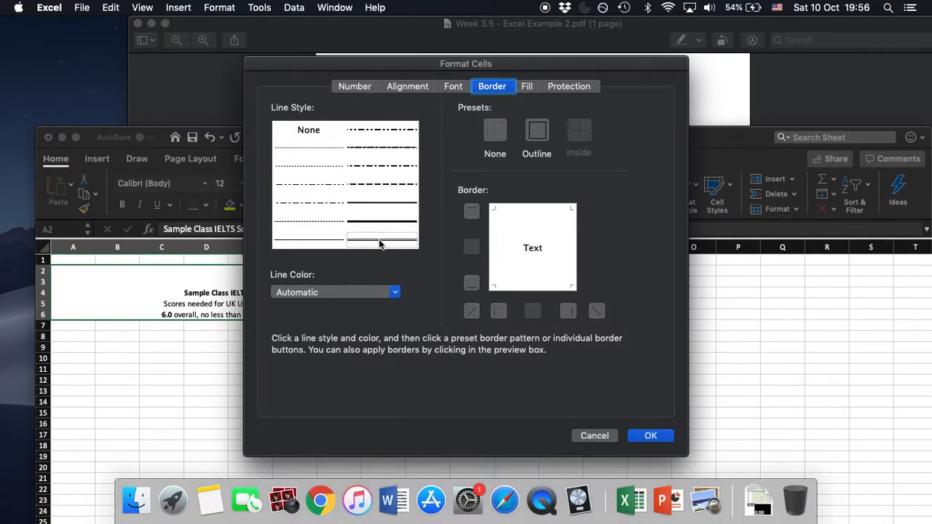
click(536, 131)
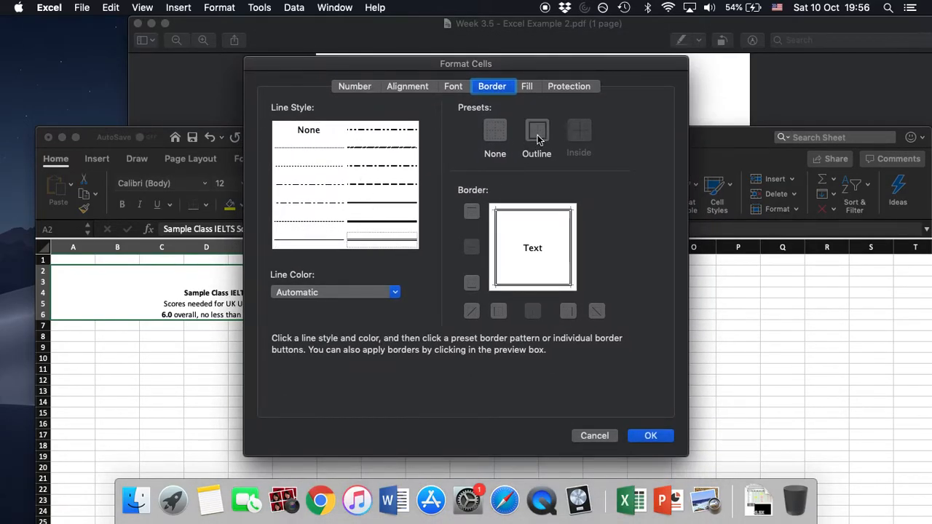
click(650, 436)
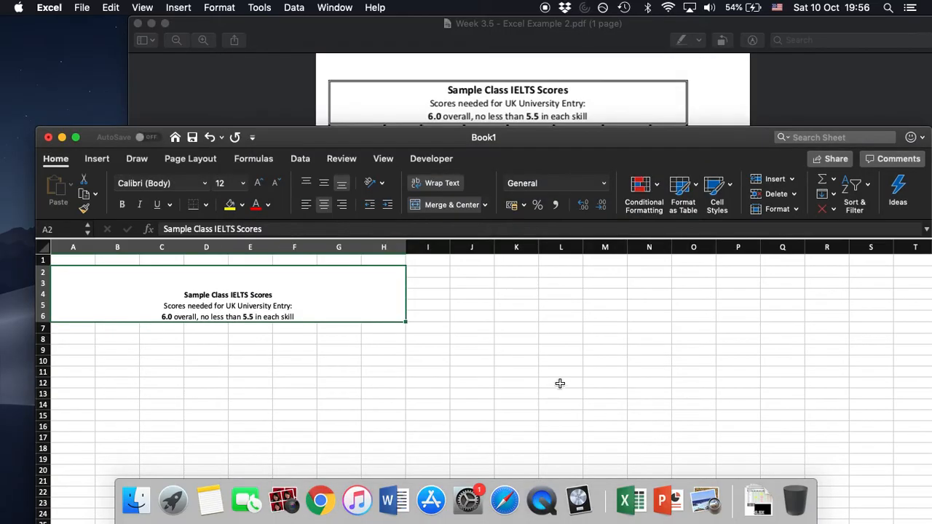
click(473, 317)
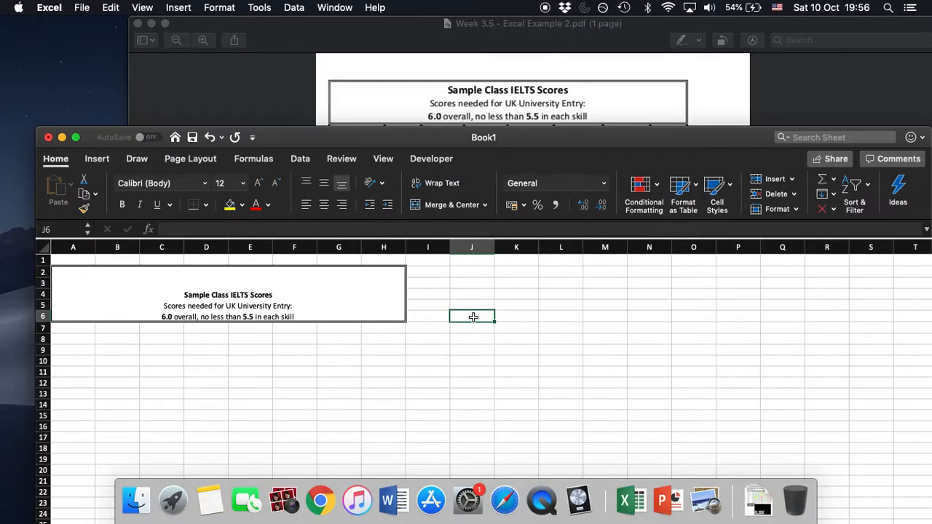
Enter the column headers Name, Reading, Listening and Speaking in cells A7 to D7.
drag(529, 138, 531, 149)
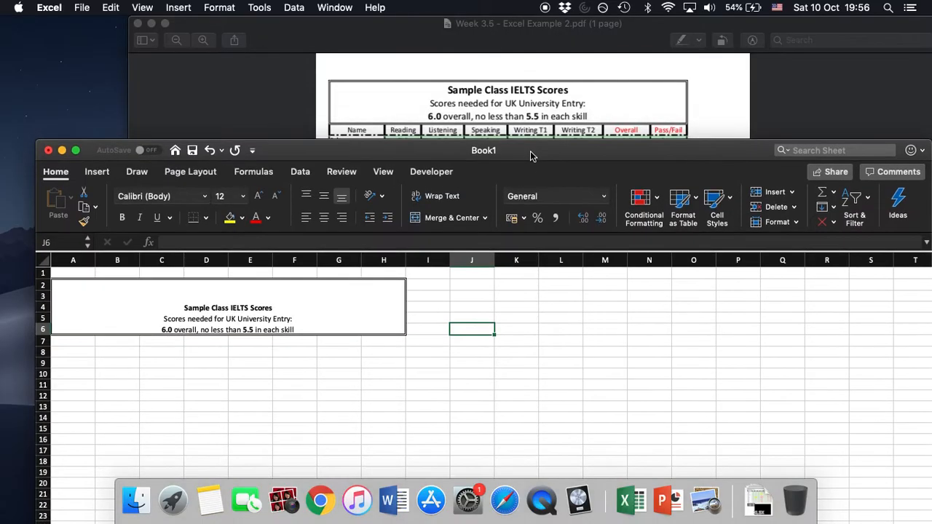
click(84, 343)
text(Name)
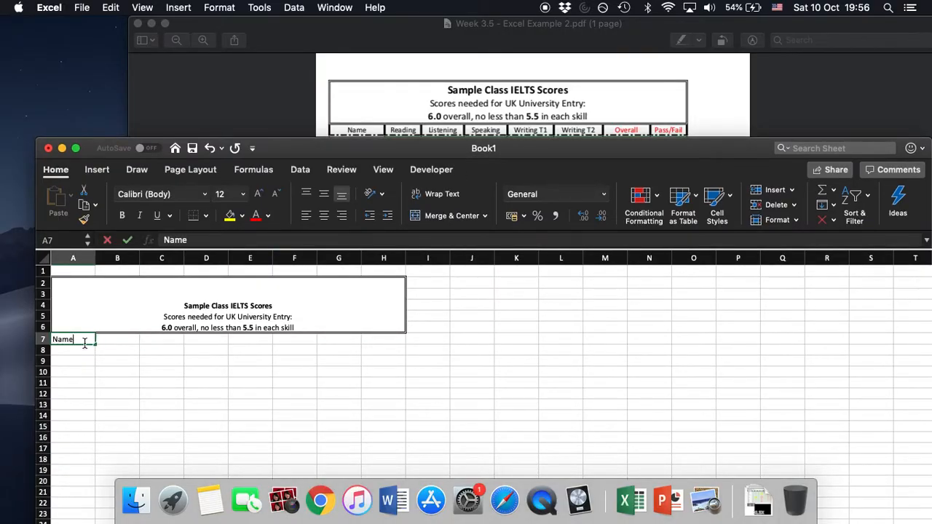
key(Tab)
text(Reading Listeing)
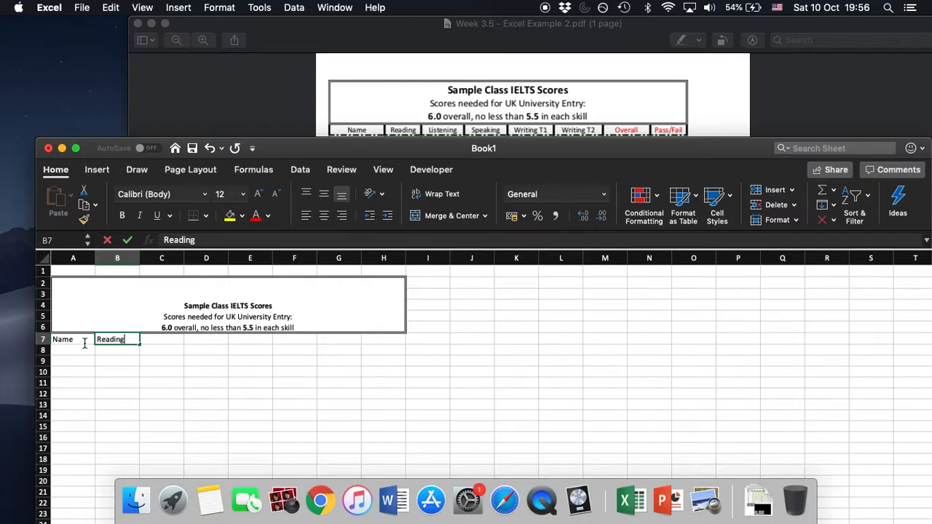
key(BackSpace)
key(BackSpace)
key(BackSpace)
key(BackSpace)
key(BackSpace)
key(BackSpace)
key(BackSpace)
key(BackSpace)
key(BackSpace)
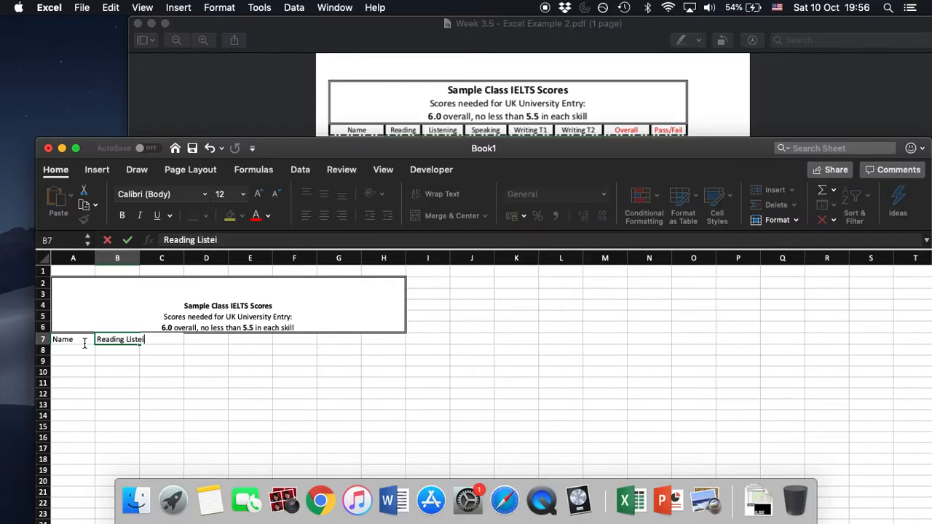
key(Tab)
text(Listening)
key(Tab)
text(Speaking)
key(Tab)
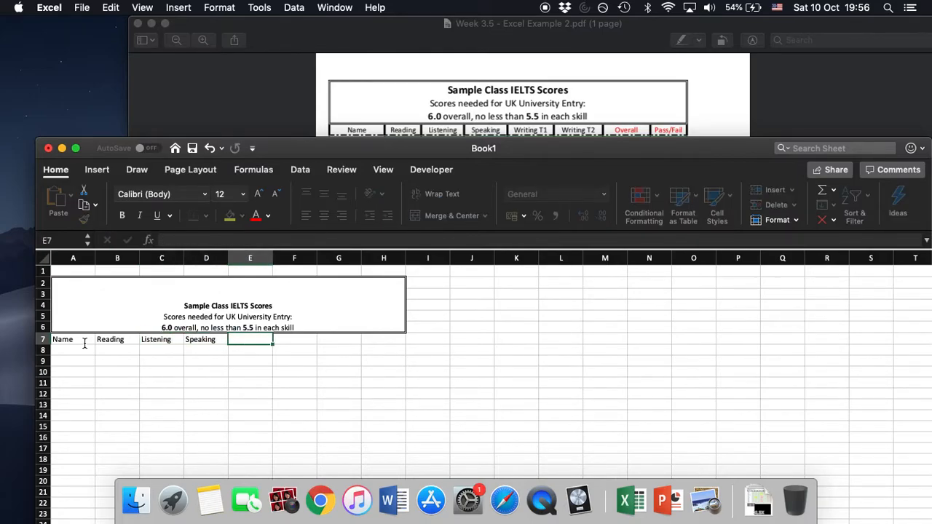
Enter the remaining column headers Writing T1, Writing T2, Overall and Pass/Fail in cells E7 to H7.
text(Writing T1)
key(Tab)
text(Writing)
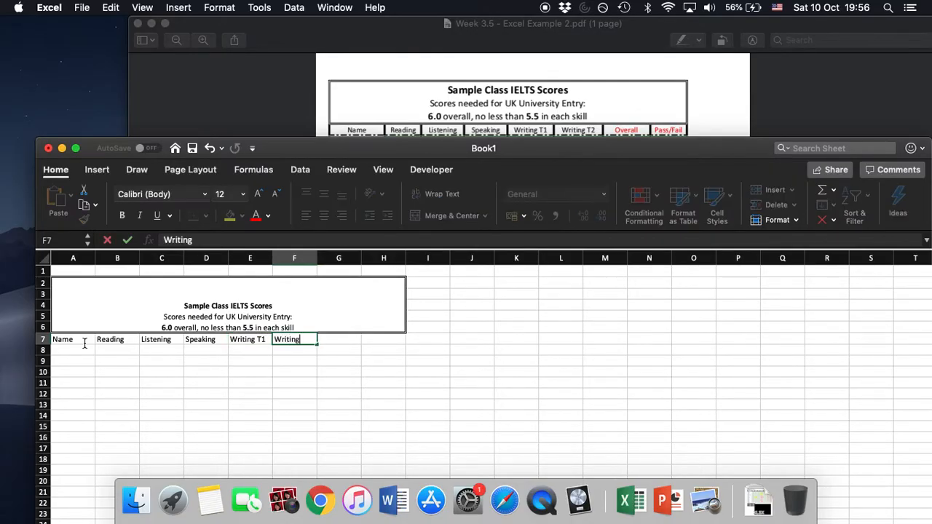
text( T2)
key(Tab)
text(Overall)
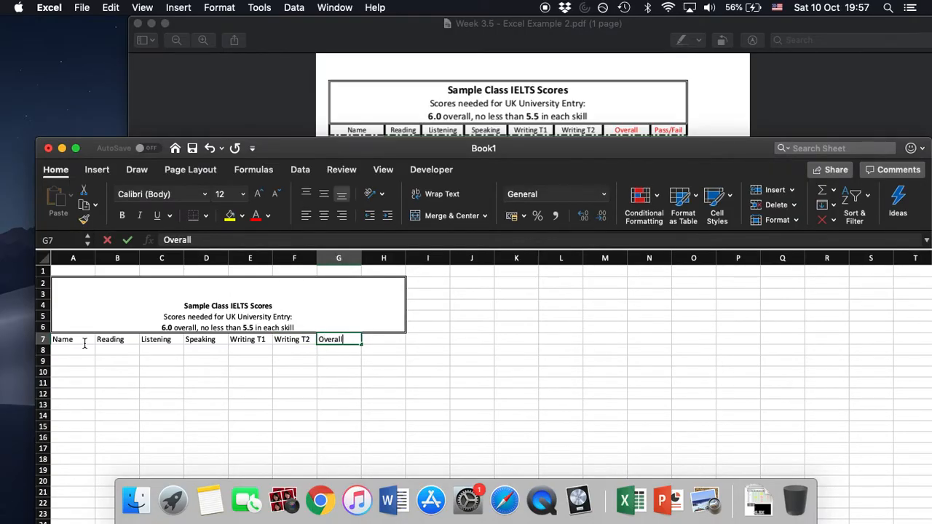
key(Tab)
text(Pass/)
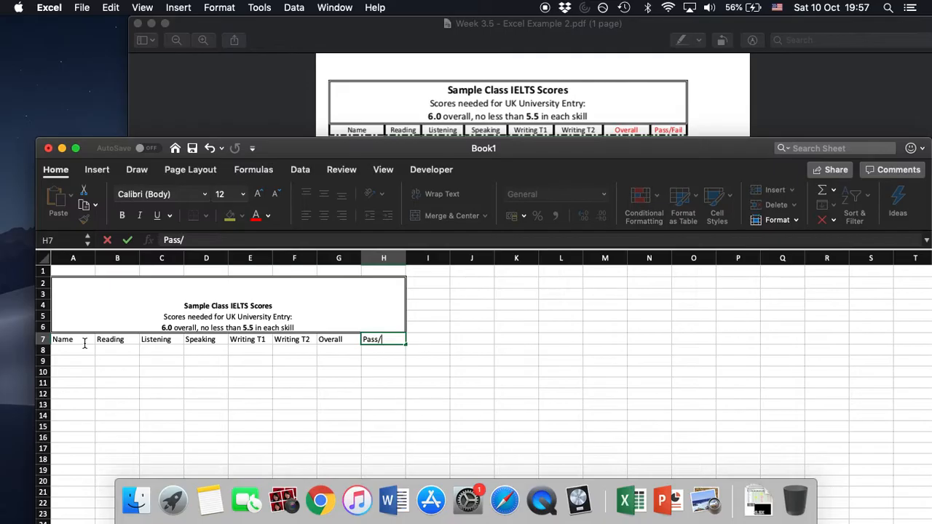
text(Fail)
click(294, 383)
click(267, 402)
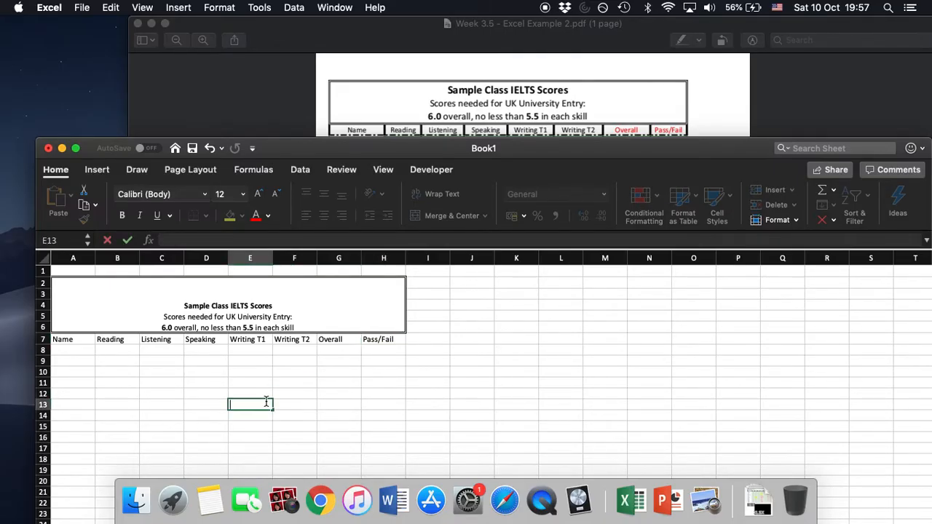
Set the font colour of the Overall and Pass/Fail headers to red.
click(331, 339)
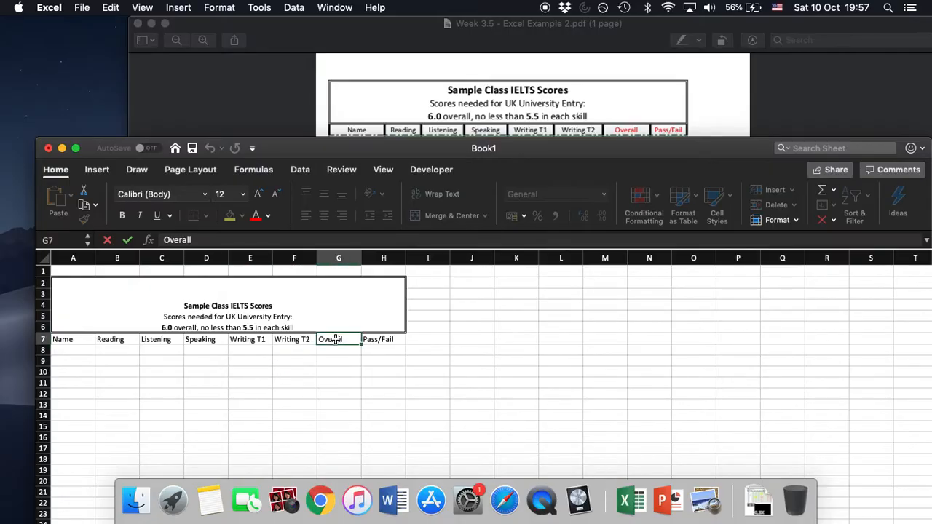
click(256, 216)
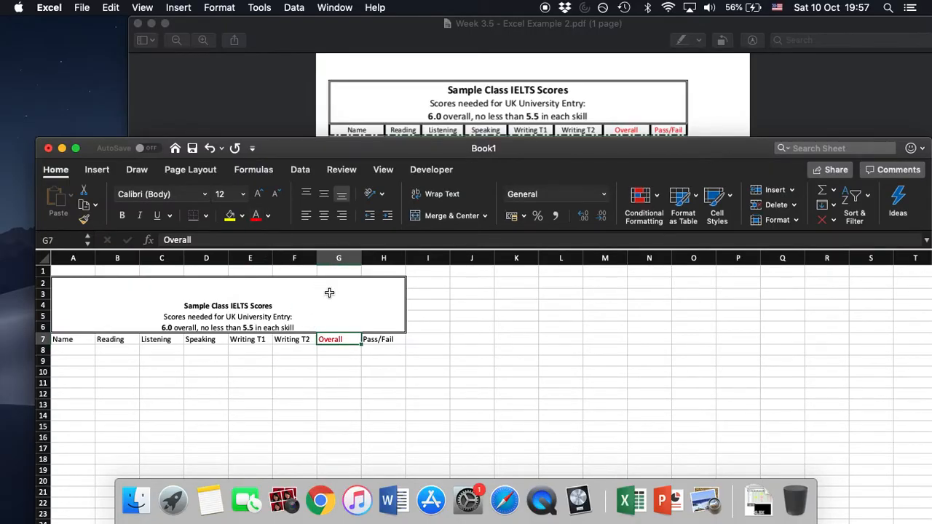
click(378, 341)
click(256, 216)
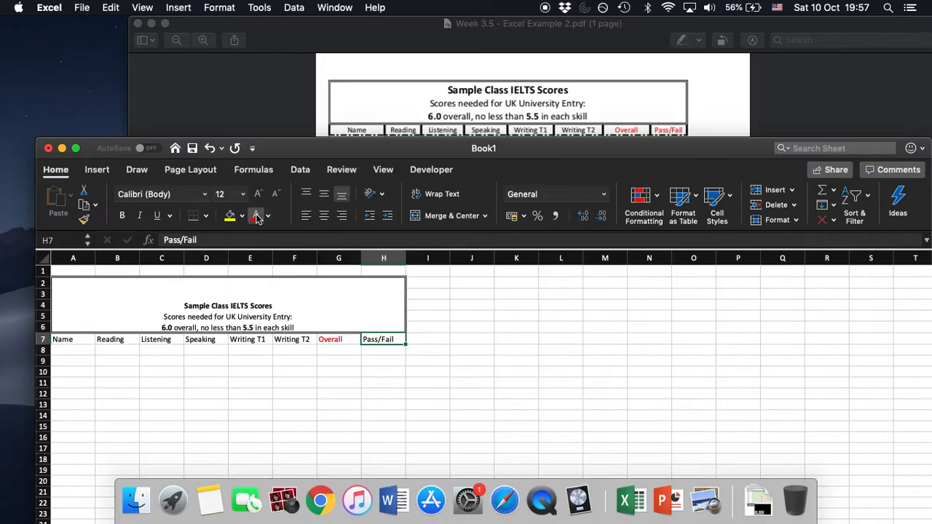
click(85, 340)
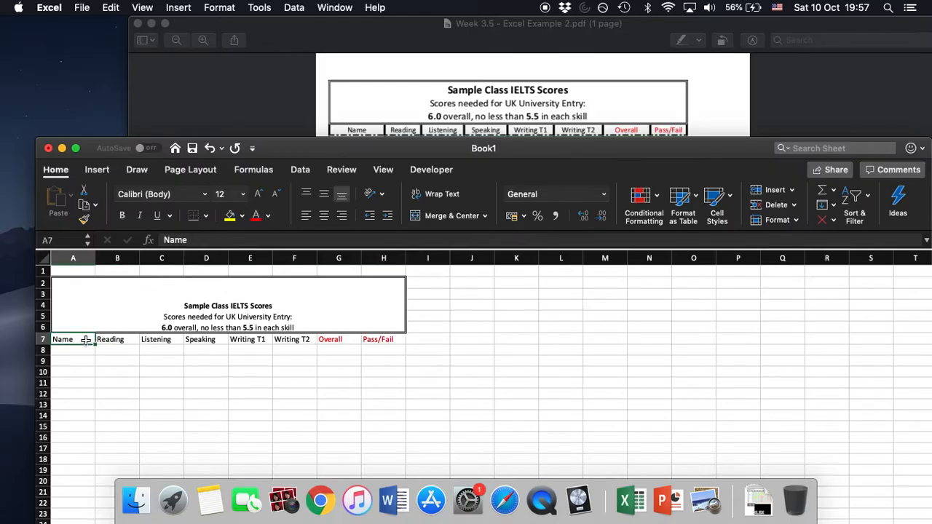
click(342, 40)
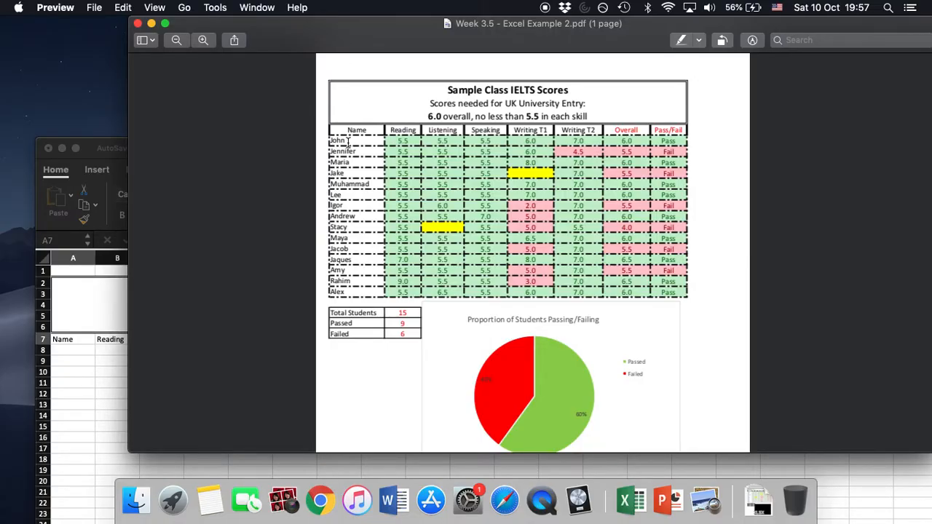
click(112, 146)
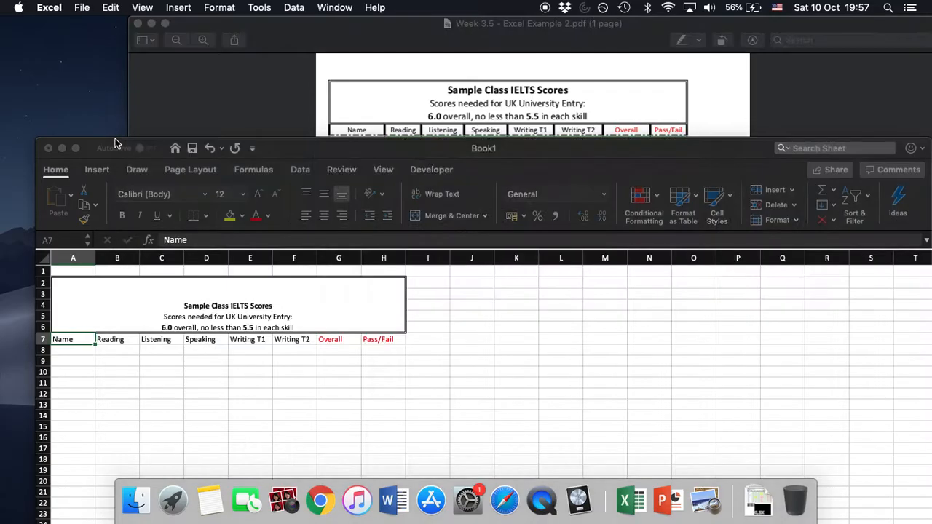
click(83, 351)
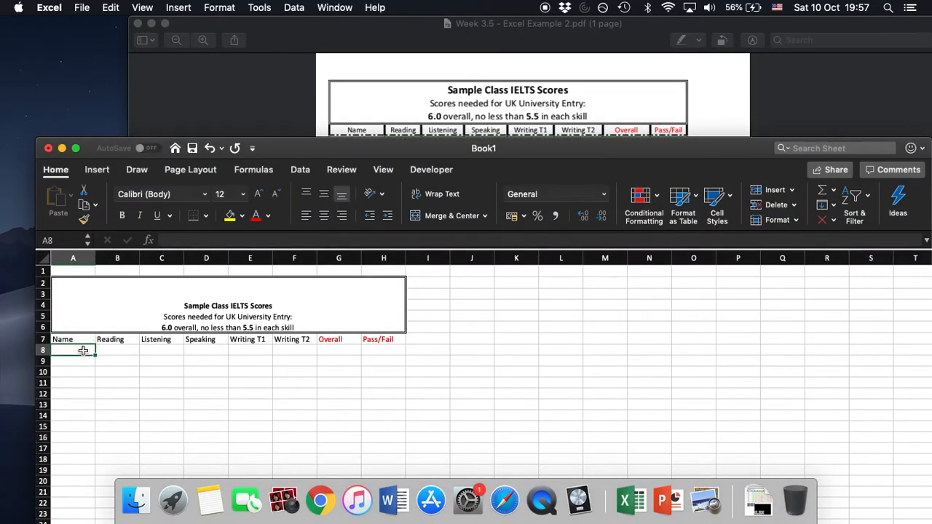
key(shift+Down)
key(shift+Down)
key(shift+Down)
key(shift+Down)
key(shift+Down)
key(shift+Down)
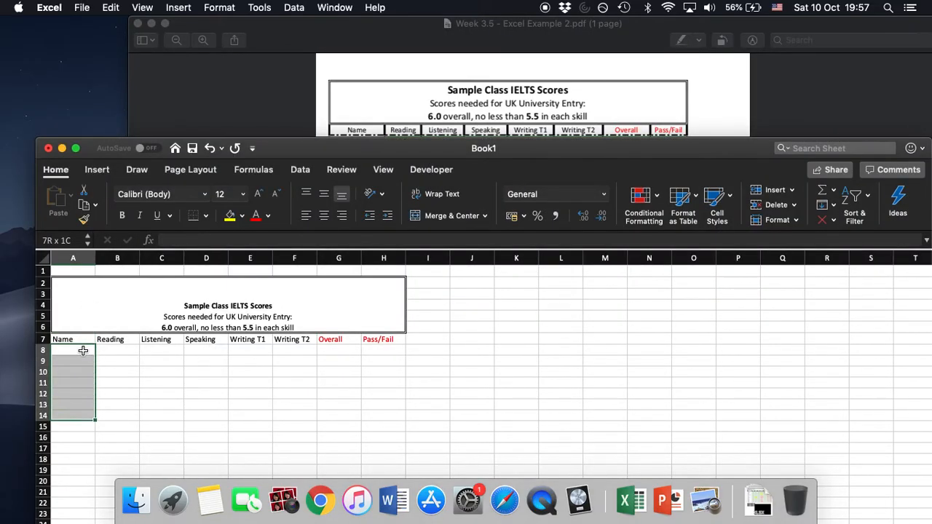
key(shift+Down)
key(shift+Down)
key(shift+Down)
key(shift+Down)
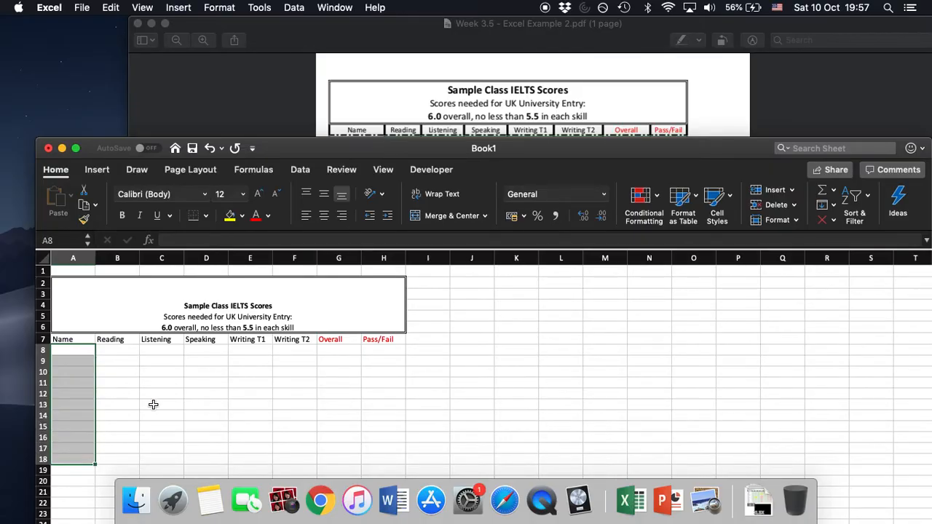
scroll(153, 404, down, 3)
key(shift+Down)
key(shift+Down)
key(shift+Down)
key(shift+Down)
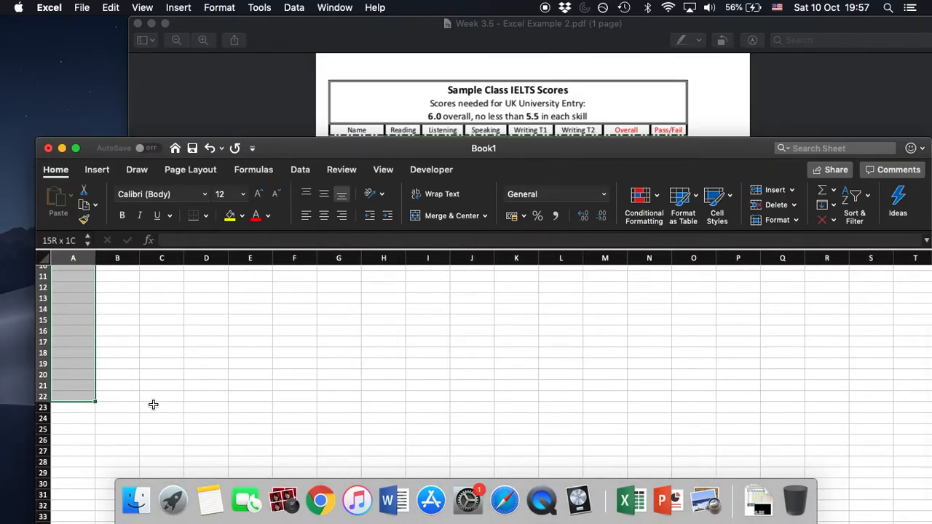
key(shift+Down)
scroll(153, 404, up, 3)
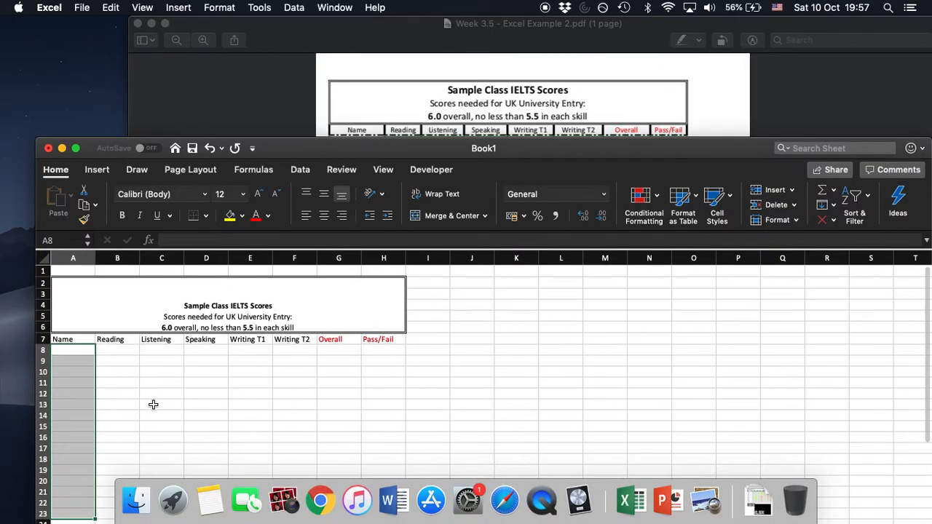
key(shift+Right)
key(shift+Right)
key(shift+Right)
key(shift+Right)
key(shift+Right)
key(shift+Right)
key(shift+Right)
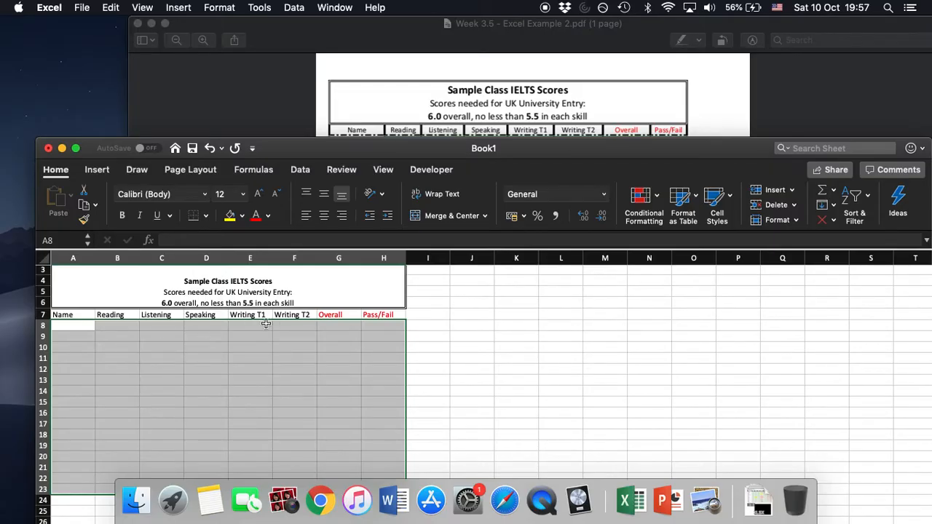
Apply medium dash-dot borders, both outline and inside, to the header row and blank student rows in A7:H22.
click(73, 313)
key(shift+Right)
key(shift+Right)
key(shift+Right)
key(shift+Right)
key(shift+Right)
key(shift+Right)
key(shift+Right)
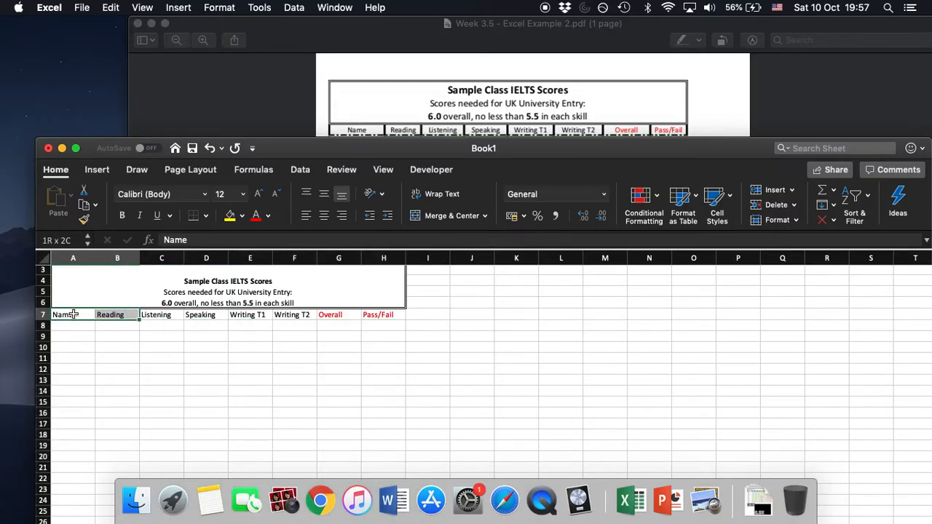
key(shift+Down)
key(shift+Down)
key(shift+Down)
key(shift+Down)
key(shift+Down)
key(shift+Down)
key(shift+Down)
key(shift+Down)
key(shift+Down)
key(shift+Down)
key(shift+Down)
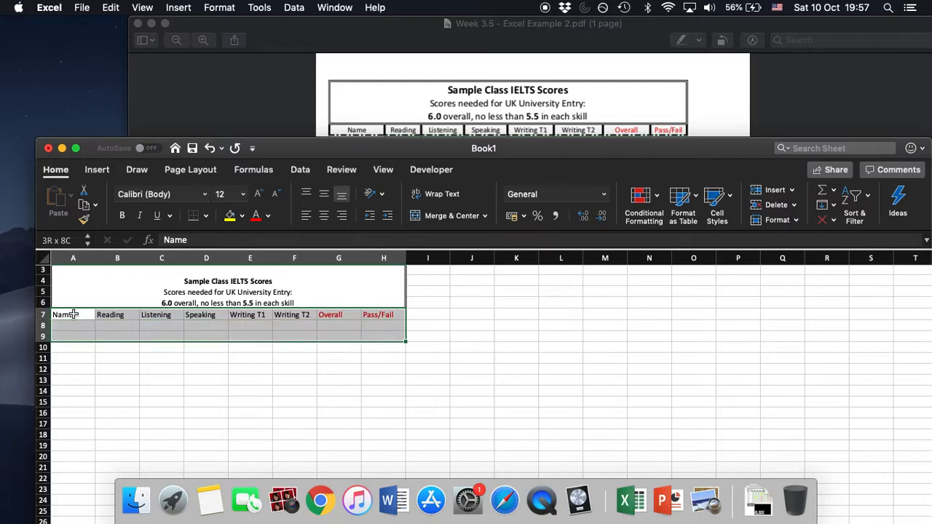
key(shift+Down)
key(shift+Down)
key(shift+Down)
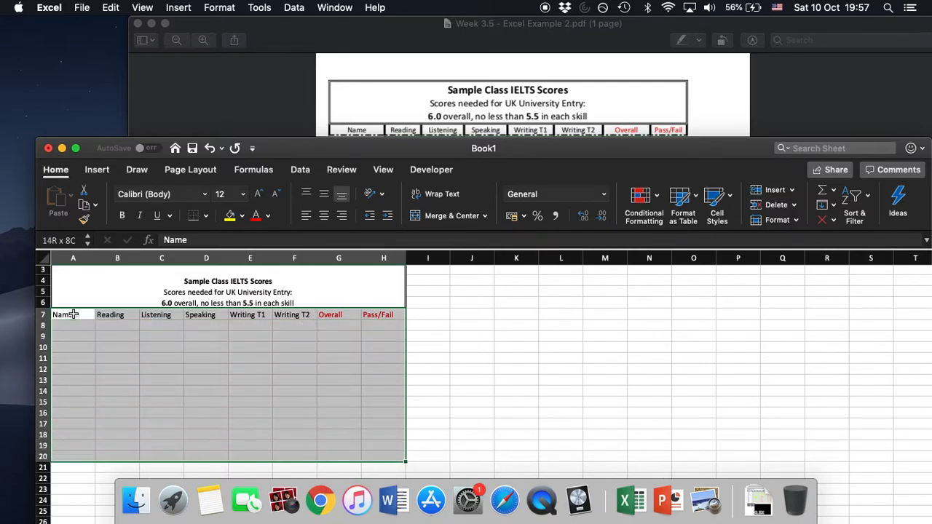
key(shift+Down)
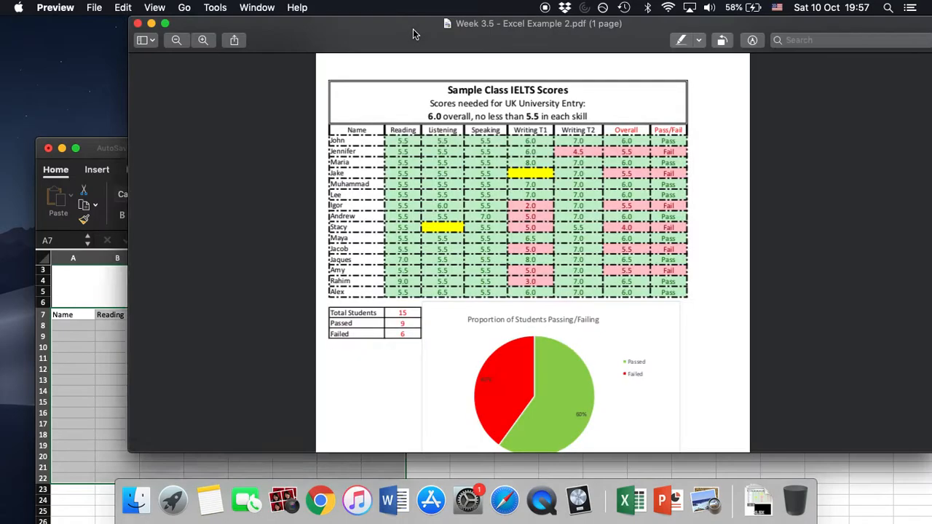
click(416, 33)
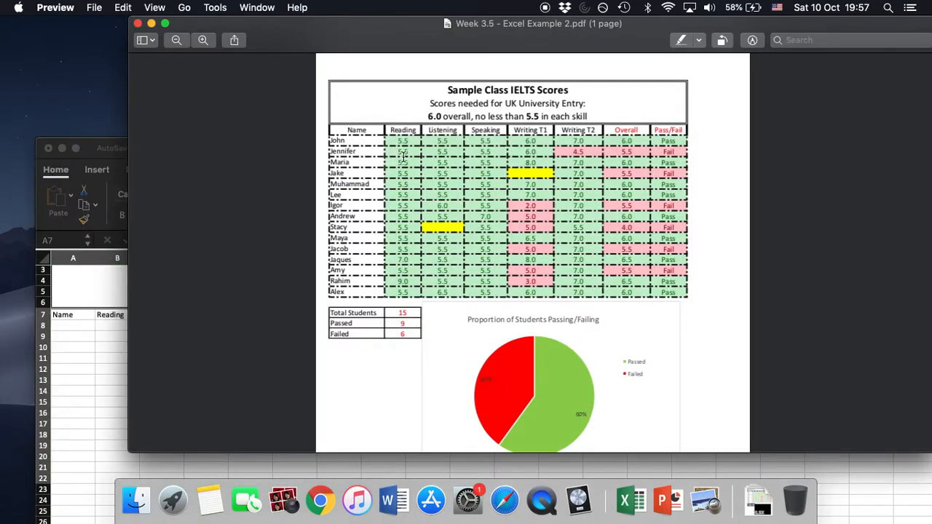
click(88, 140)
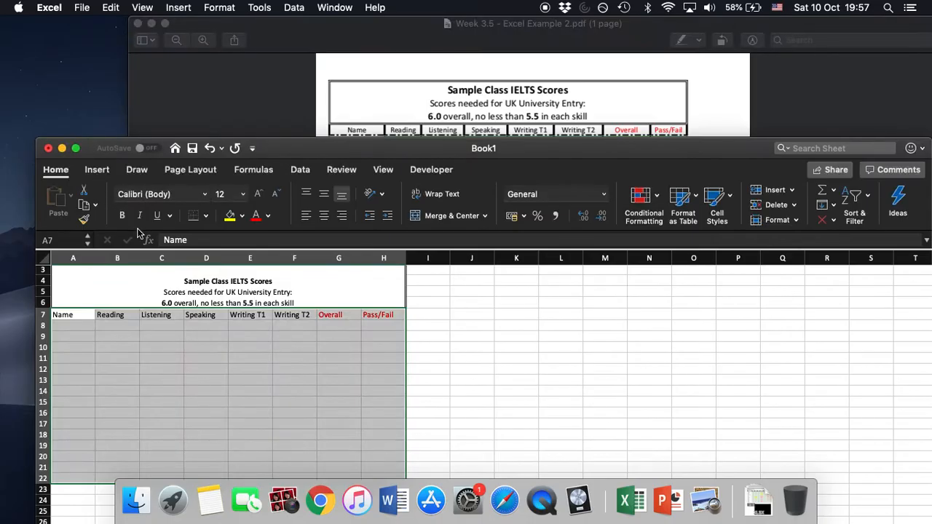
drag(287, 148, 288, 64)
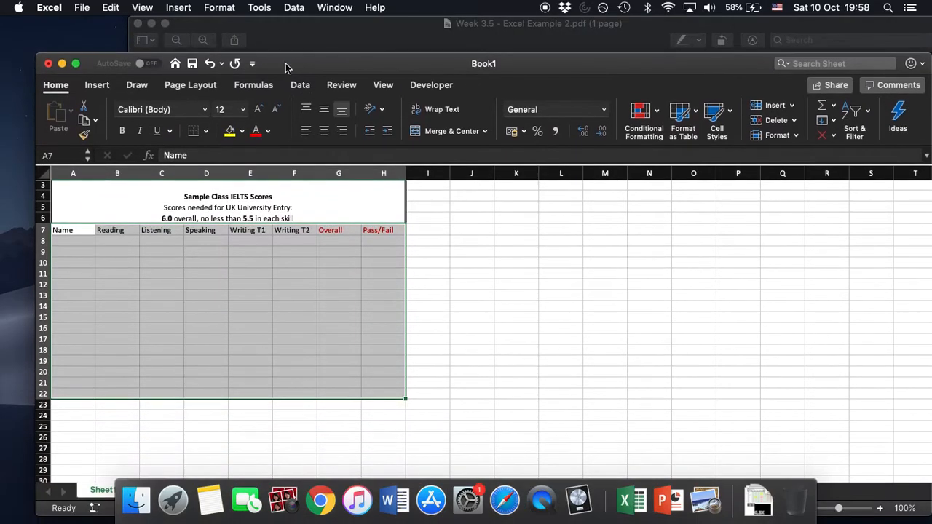
click(206, 133)
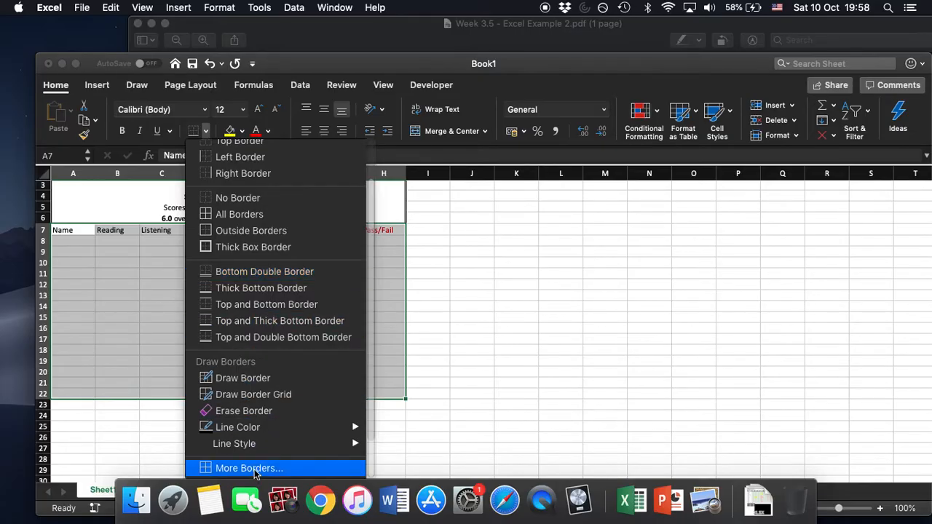
click(249, 467)
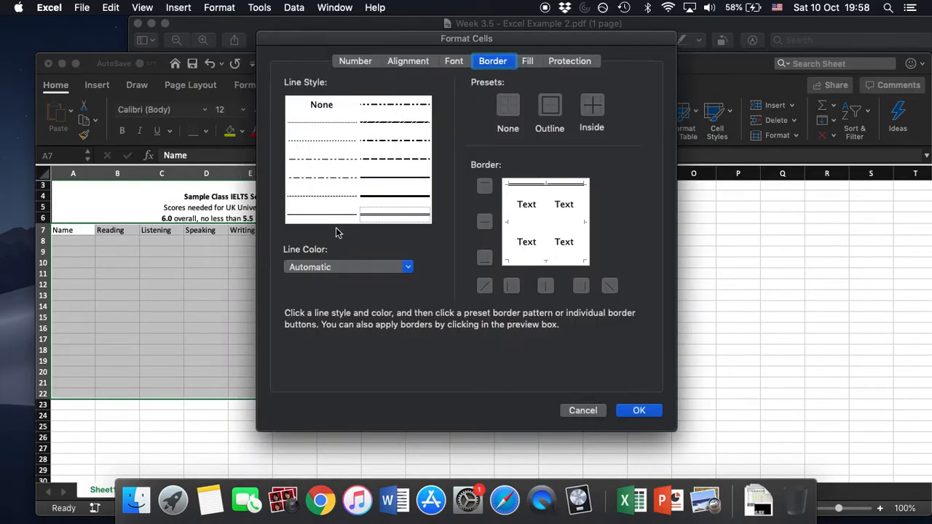
click(387, 146)
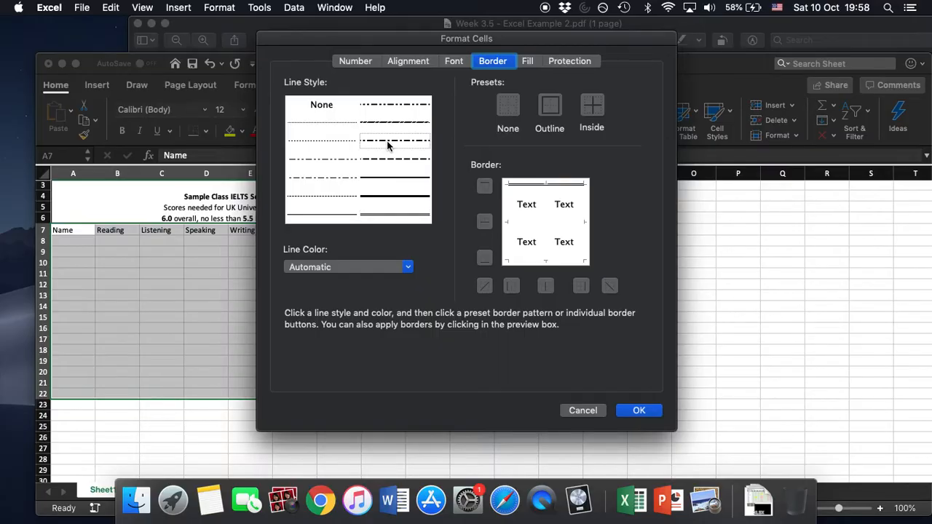
click(551, 111)
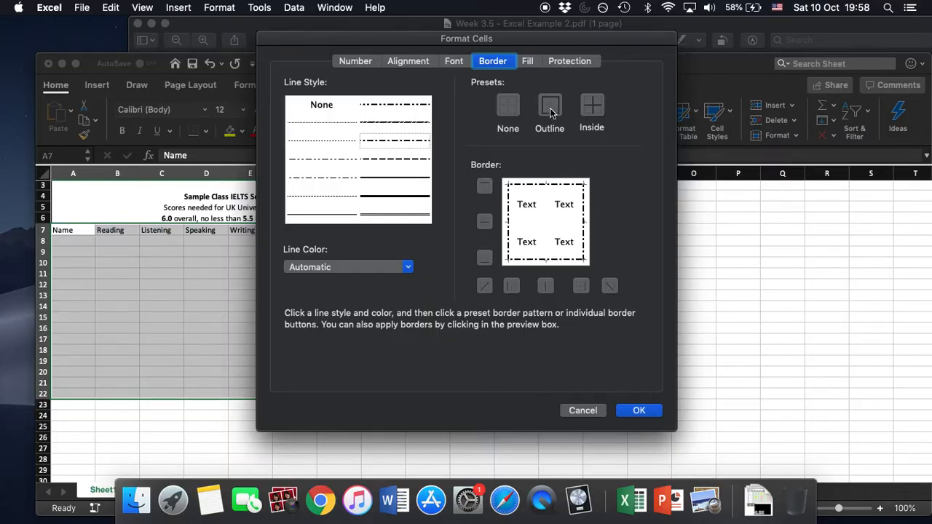
click(597, 109)
click(639, 411)
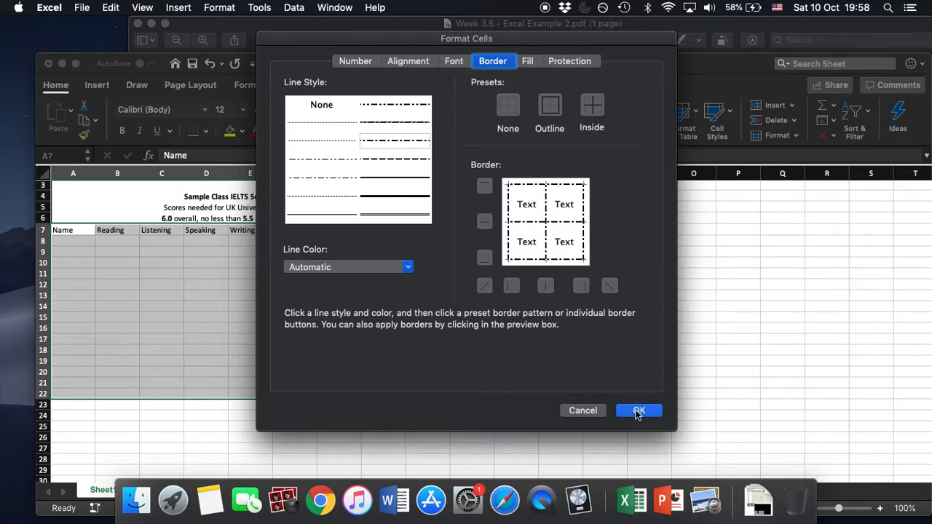
click(503, 338)
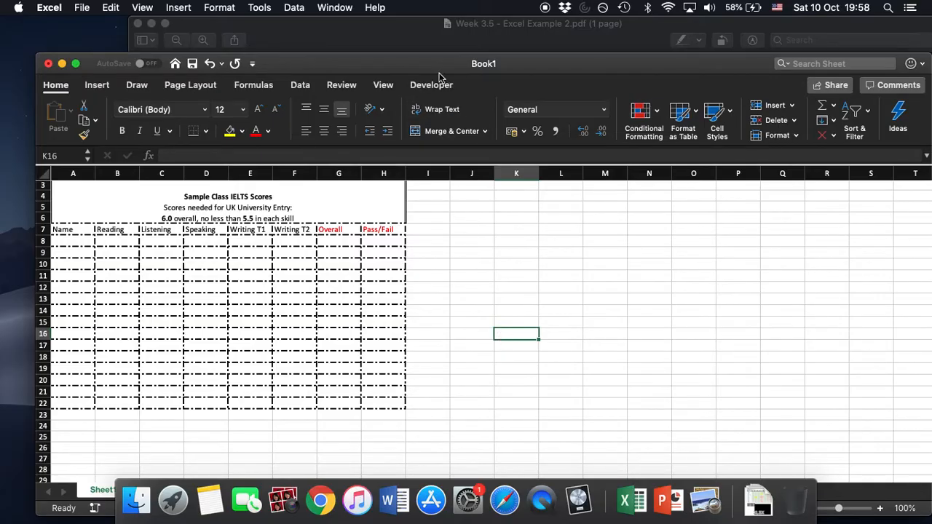
drag(439, 68, 524, 71)
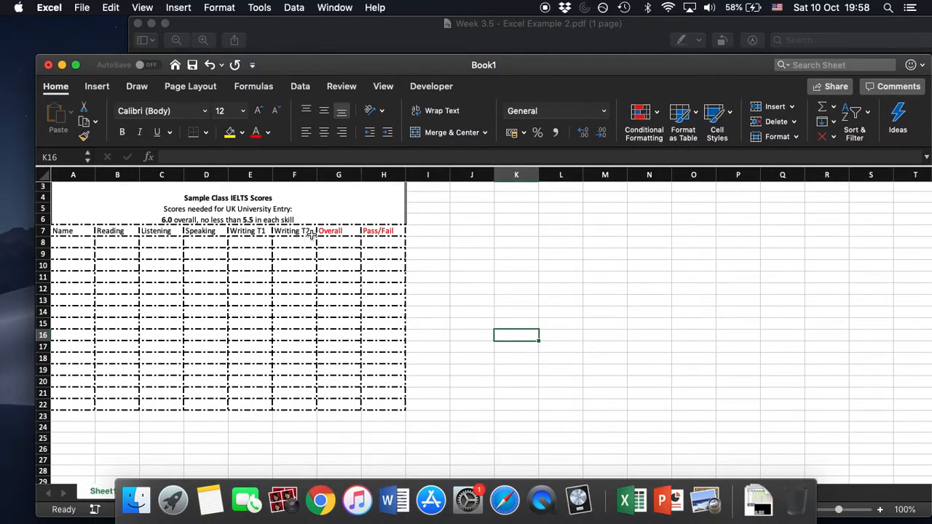
Enter the first four students' first names in the Name column, cells A8 to A11.
click(85, 241)
text(Alex)
key(Return)
text(John)
key(Return)
text(Rov)
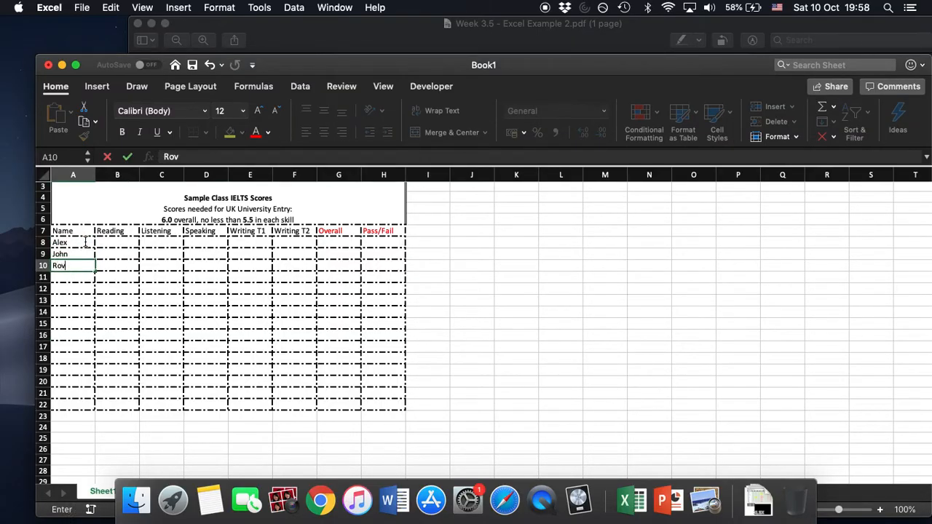
text(bert)
key(Return)
text(Samuel)
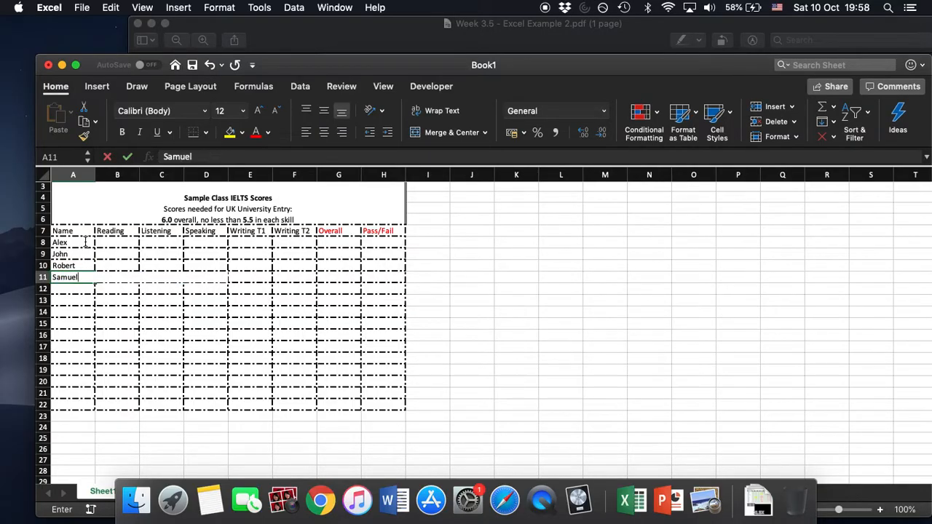
key(Return)
Enter the next four students' first names in cells A12 to A15.
text(Murray)
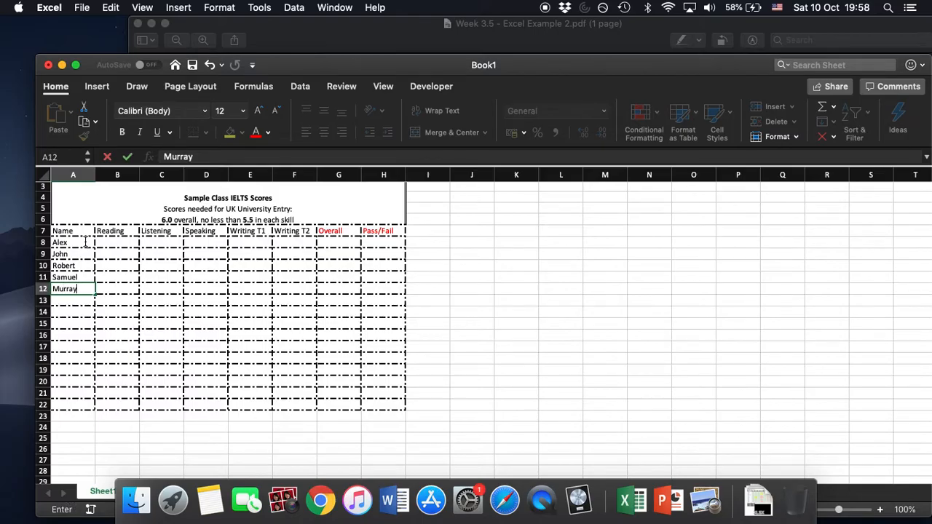
key(Return)
text(Lousi)
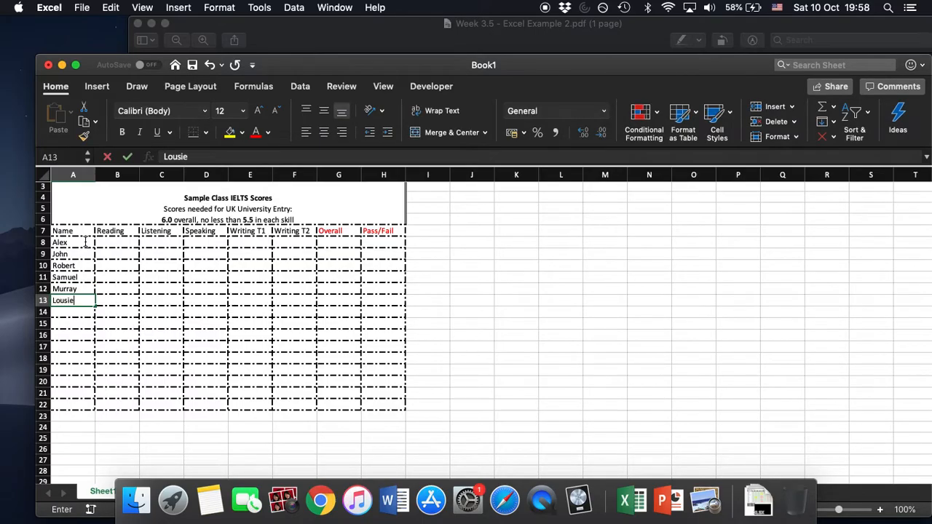
text(e)
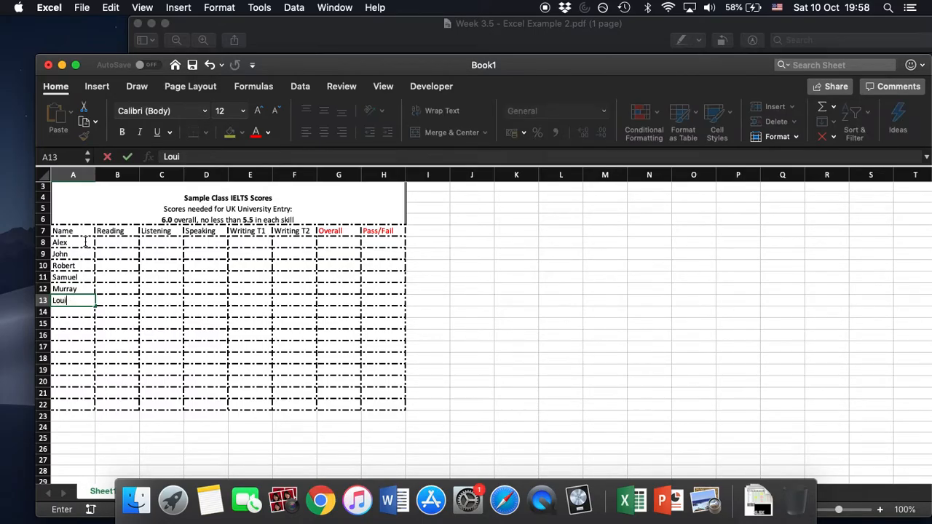
key(Return)
text(Sarah)
key(Return)
text(Lucy)
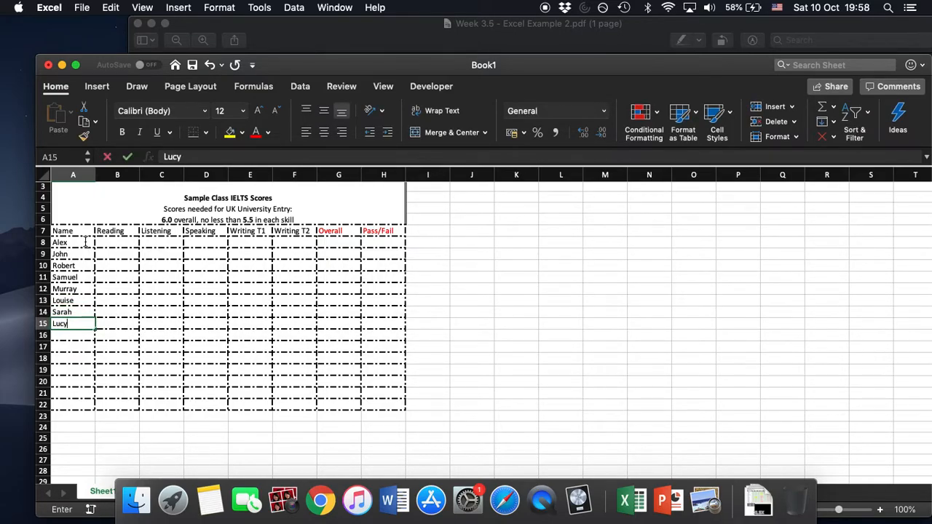
key(Return)
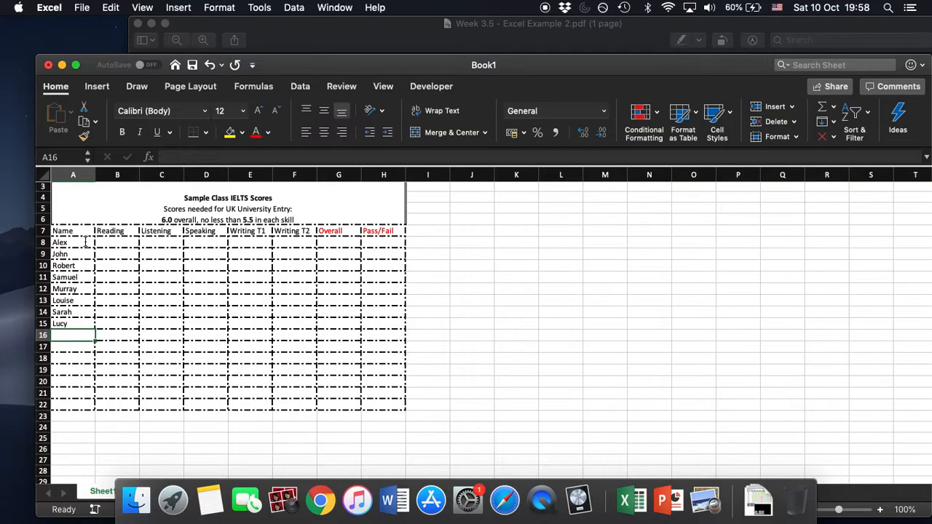
Enter three more students' first names in cells A16 to A18.
text(Asm)
key(BackSpace)
key(BackSpace)
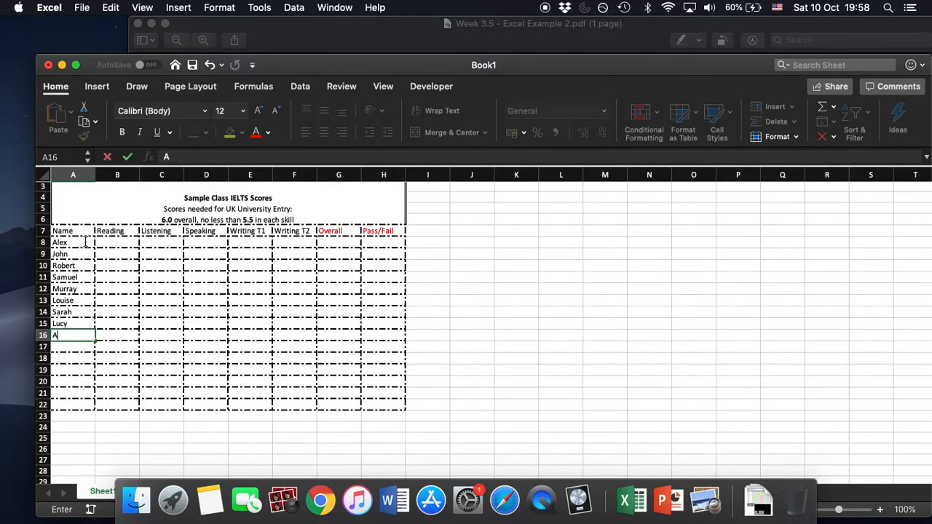
text(a)
key(BackSpace)
text(manda)
key(Return)
text(Dennis)
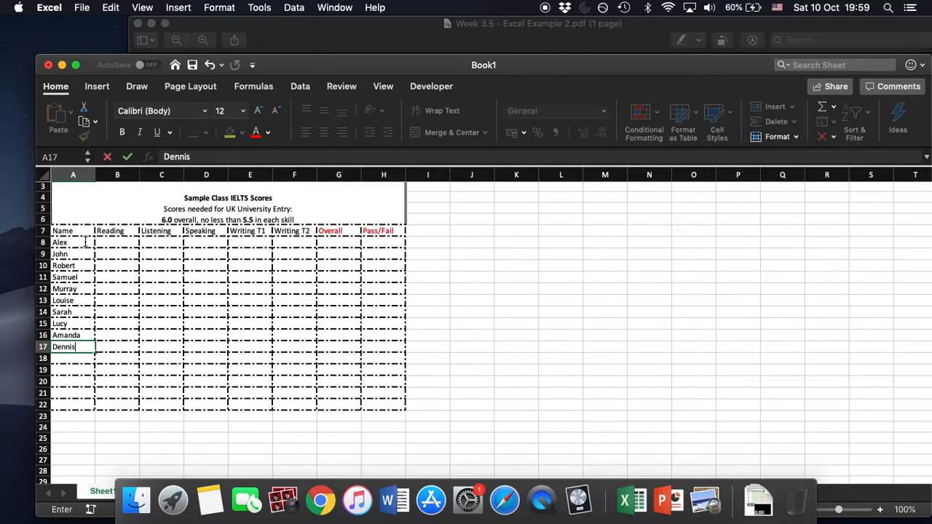
key(Return)
text(Sharon)
key(Return)
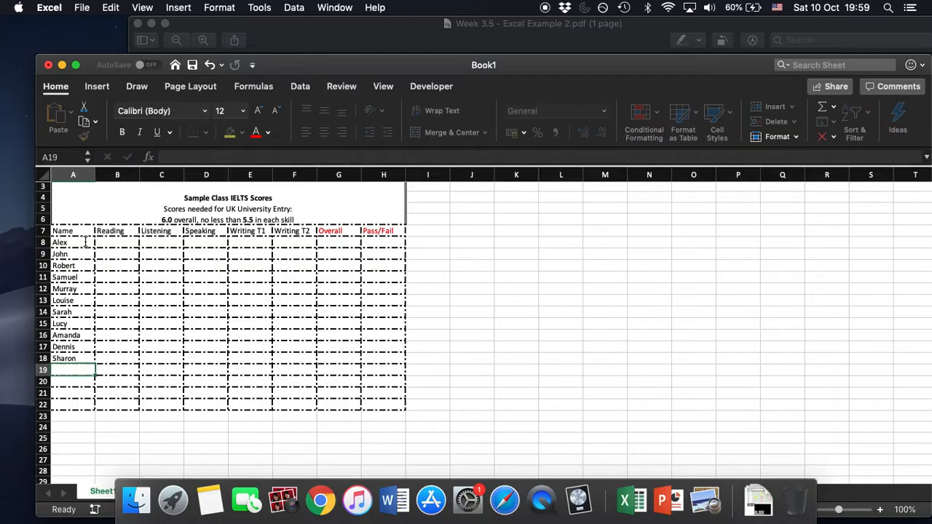
Enter the last four students' first names in cells A19 to A22.
text(Belinda)
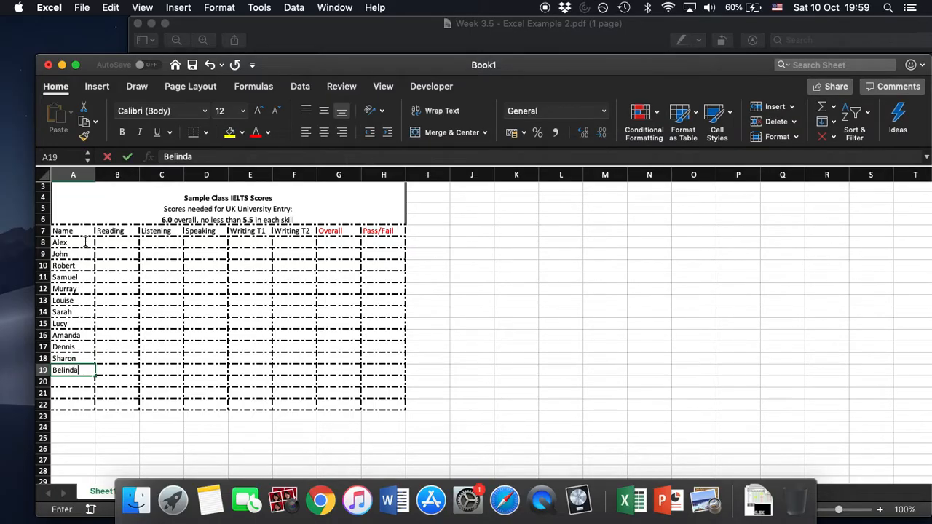
key(Return)
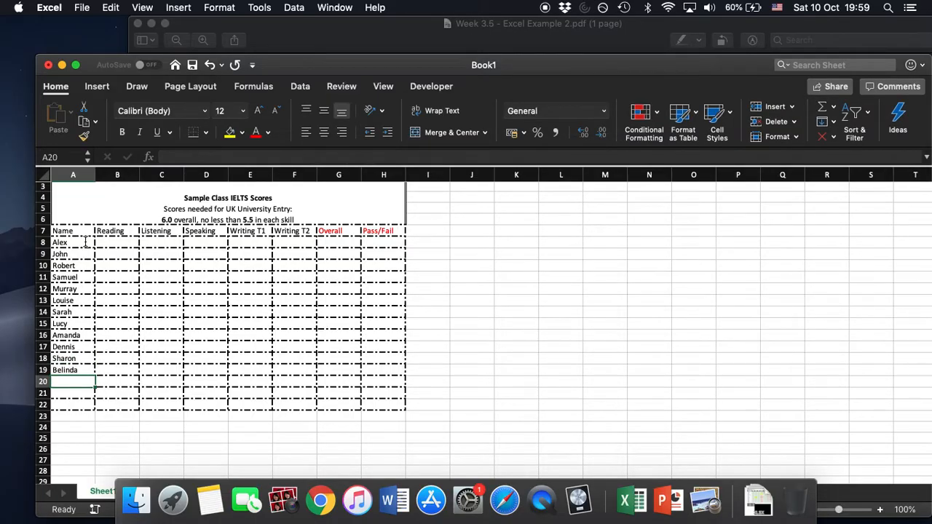
text(Da)
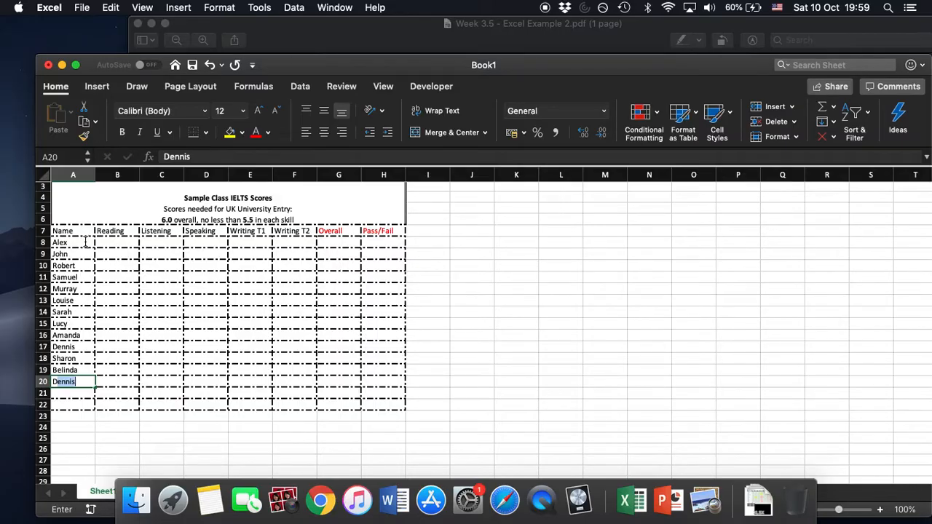
text(vid)
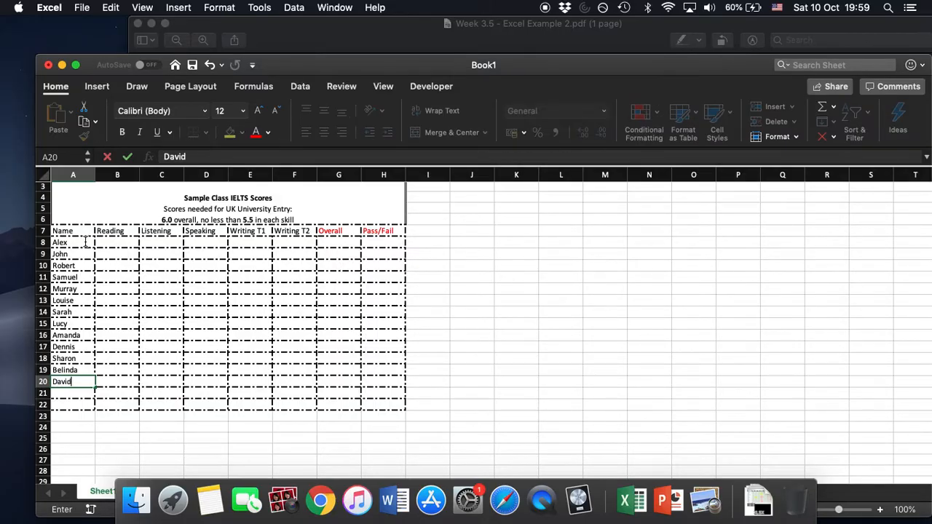
key(Return)
text(Donna)
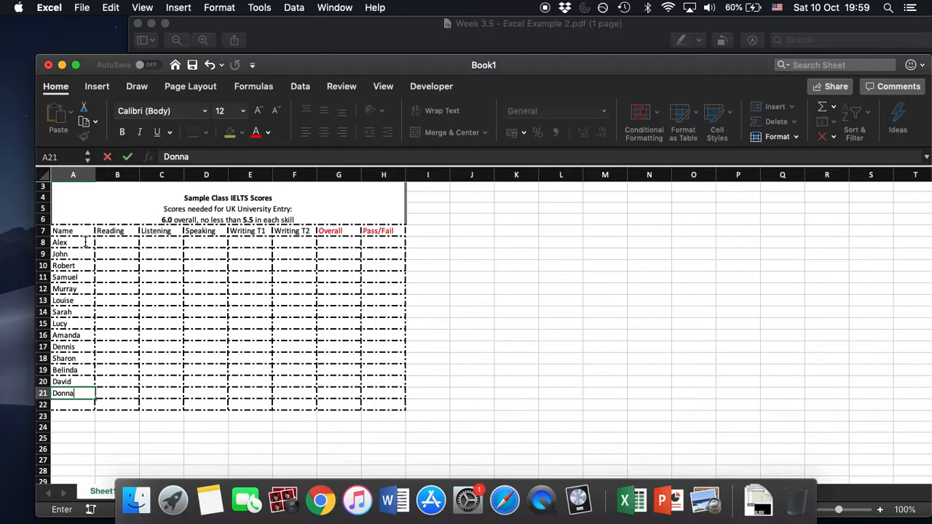
key(Return)
text(Tracy)
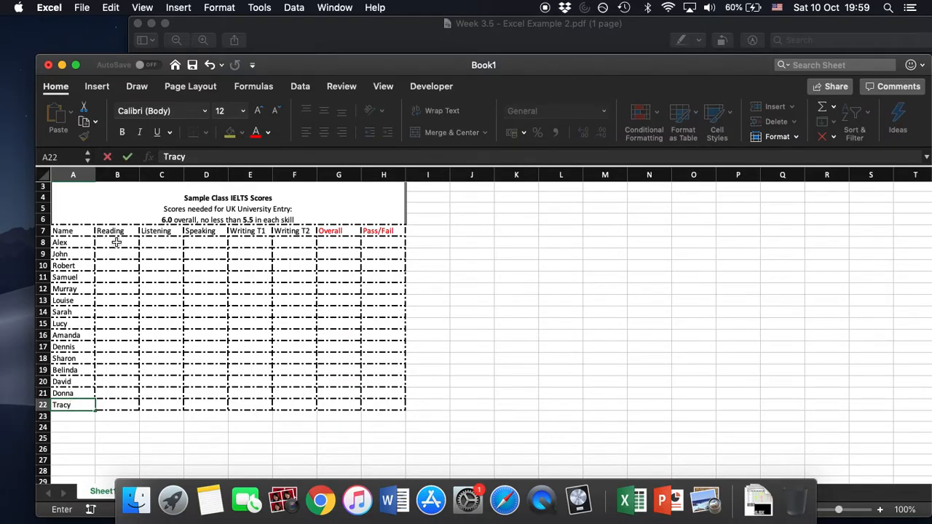
Enter the first student's scores in row 8: Reading 5, Listening 6, Speaking 7, Writing T1 7 and Writing T2 8.
click(116, 242)
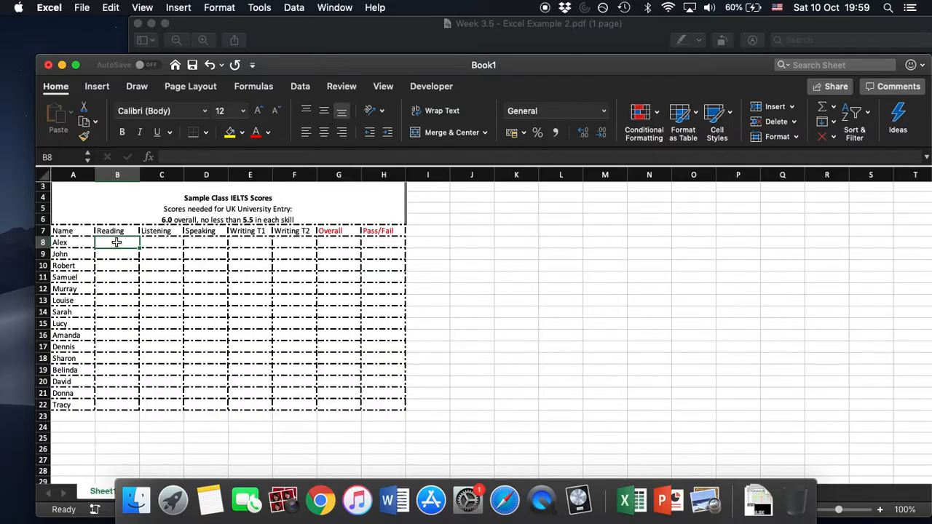
text(5)
key(Tab)
text(6)
key(Tab)
text(7)
key(Tab)
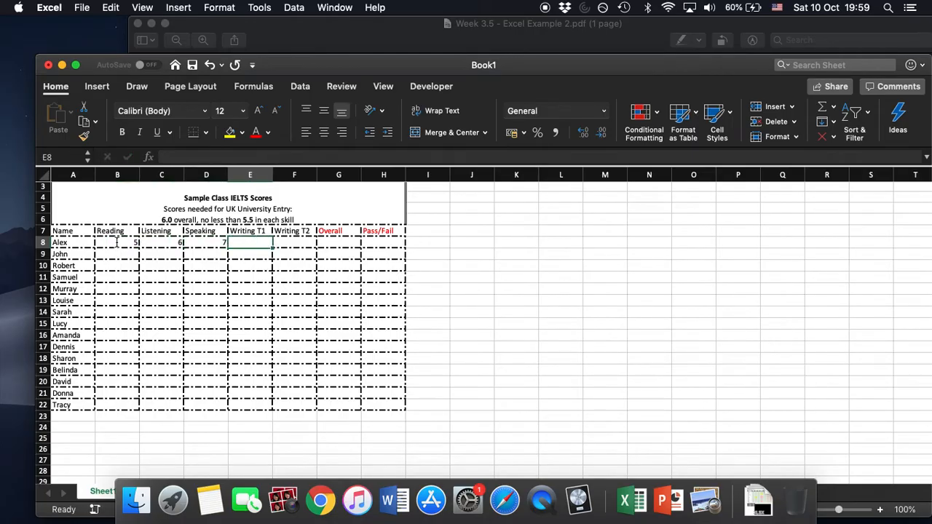
text(7)
key(Tab)
text(8)
key(Down)
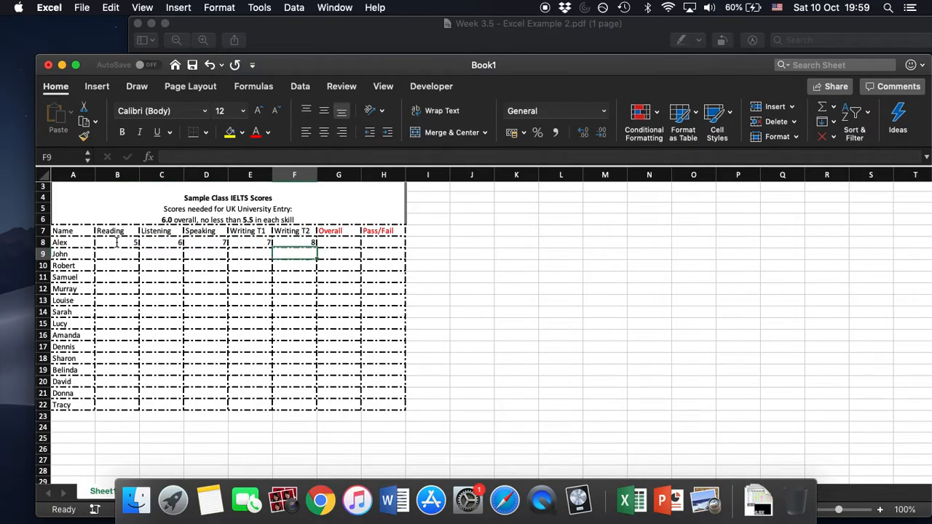
Enter a score of 8 in all five skill columns of row 9, cells B9 to F9.
text(8)
text(8)
key(Left)
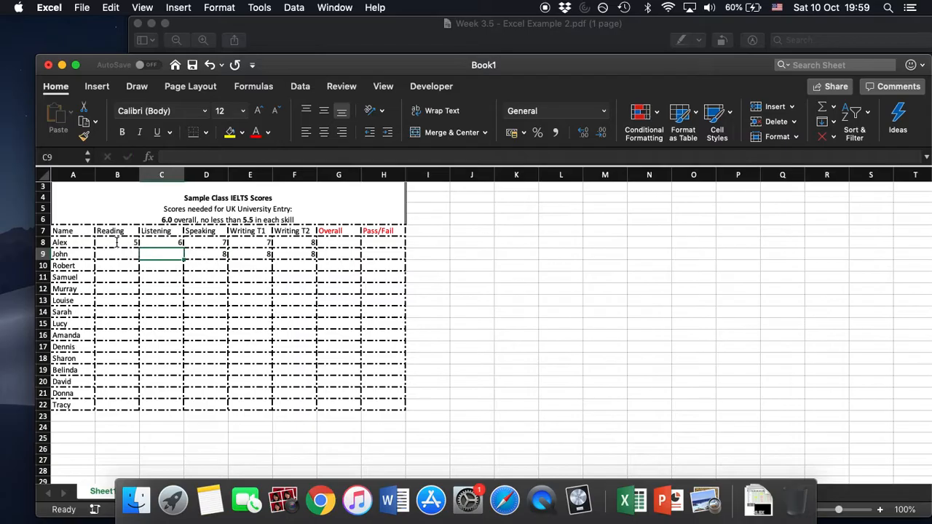
text(8)
key(Left)
text(8)
key(Down)
Enter a score of 5.5 in all five skill columns of row 10, cells B10 to F10.
text(5.5)
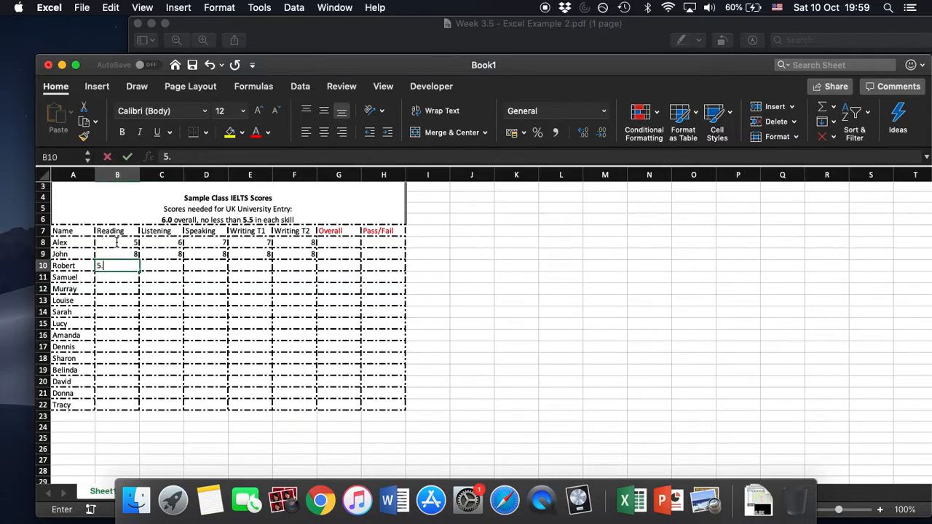
key(Right)
text(5.5)
key(Right)
text(5.5)
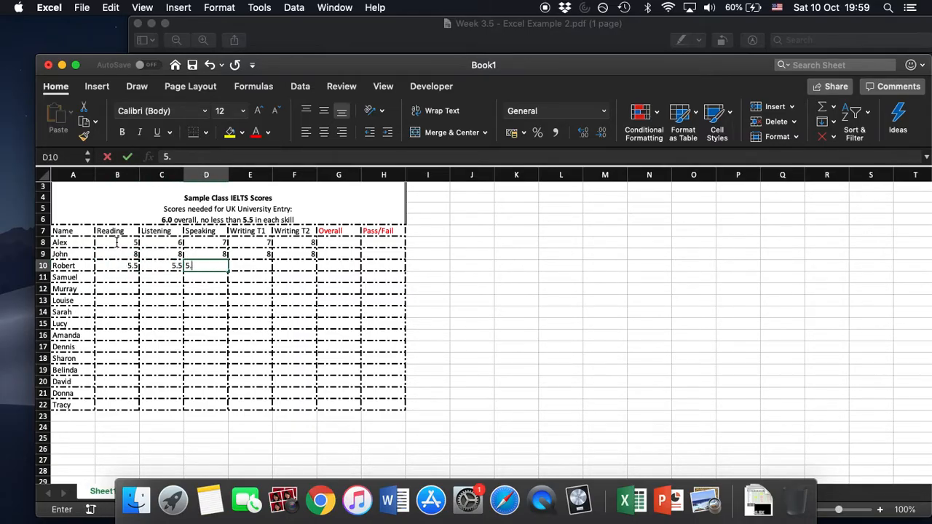
key(Right)
text(5.5)
key(Right)
text(5.5)
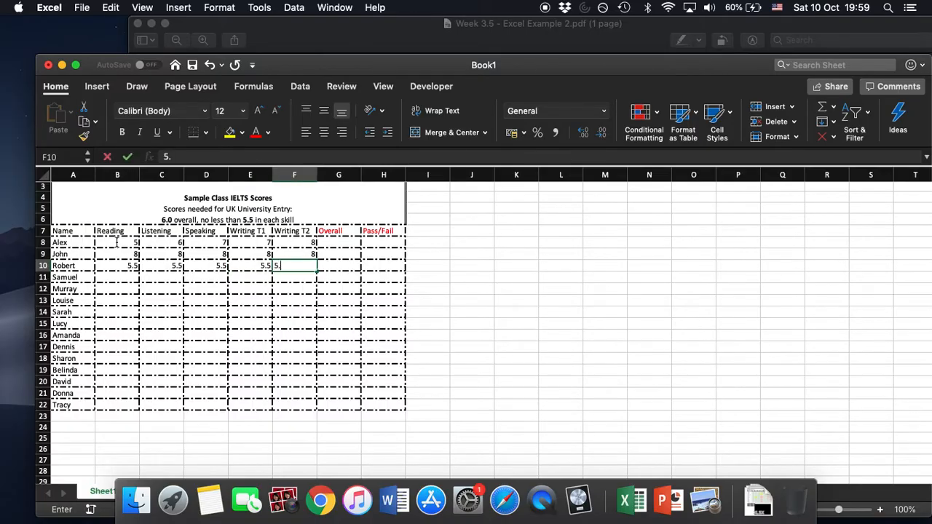
key(Return)
Enter the row 11 scores: Reading 4, Listening 4.5, Speaking 4.5, Writing T1 6 and Writing T2 6.
text(6)
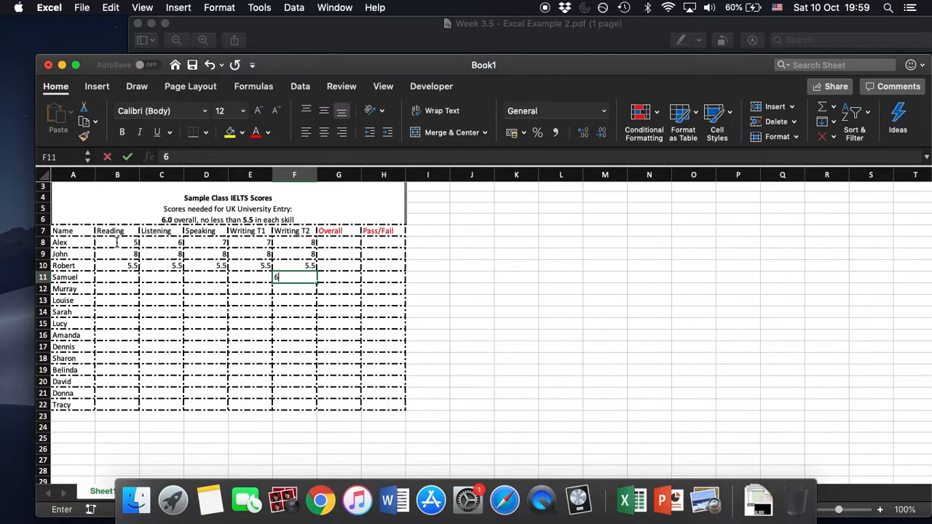
key(Left)
text(6)
key(Left)
text(4.5)
key(Left)
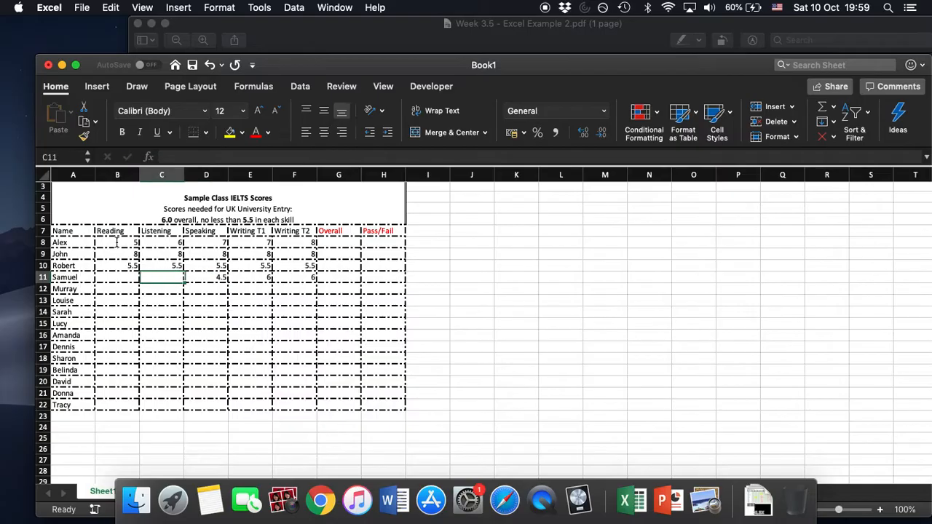
text(4.5)
key(Left)
text(4)
key(Down)
Enter the row 12 scores: Reading 3, Listening 4, Speaking 6, Writing T1 7 and Writing T2 7.
text(3)
key(Right)
text(4)
key(Right)
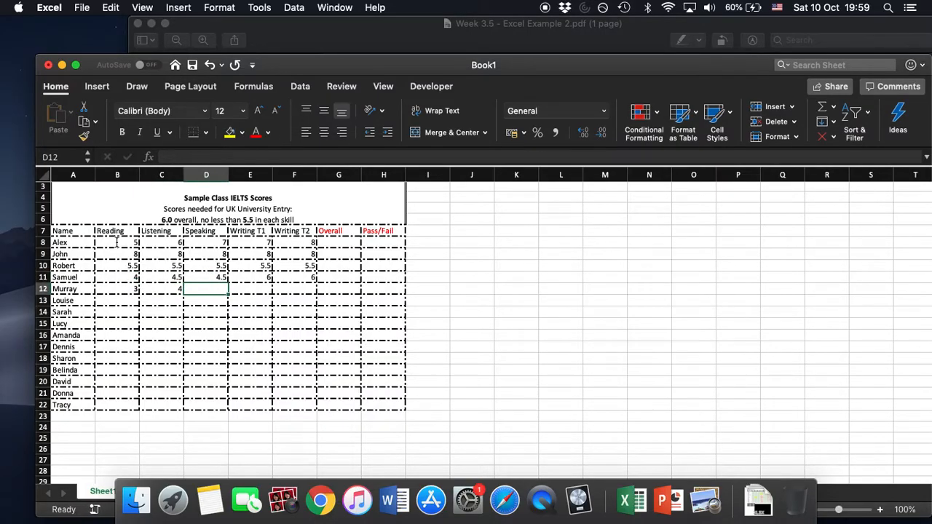
text(6)
key(Right)
text(7)
key(Right)
text(7)
key(Down)
Enter the row 13 scores: Reading 5, Listening 5.5, Speaking 4.5, Writing T1 6.5 and Writing T2 6.5.
text(6.5)
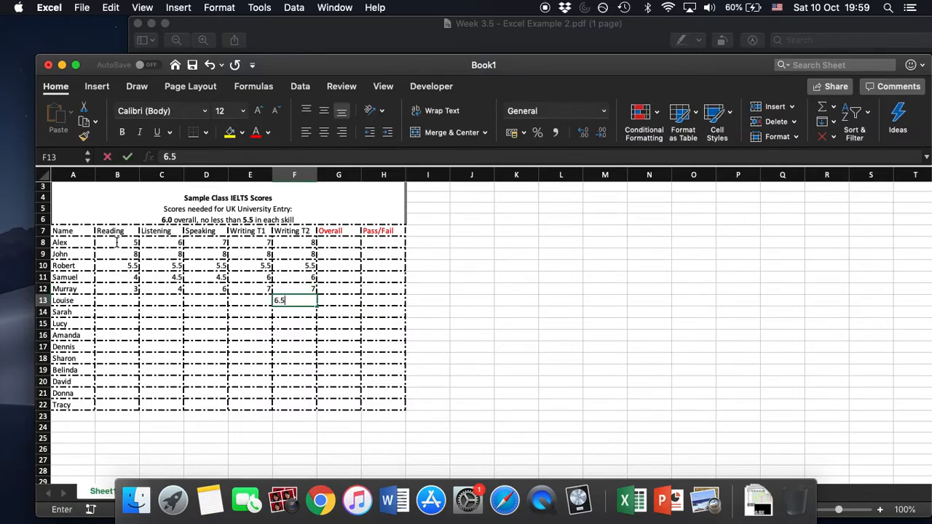
key(Left)
text(6.5)
key(Left)
text(4.5)
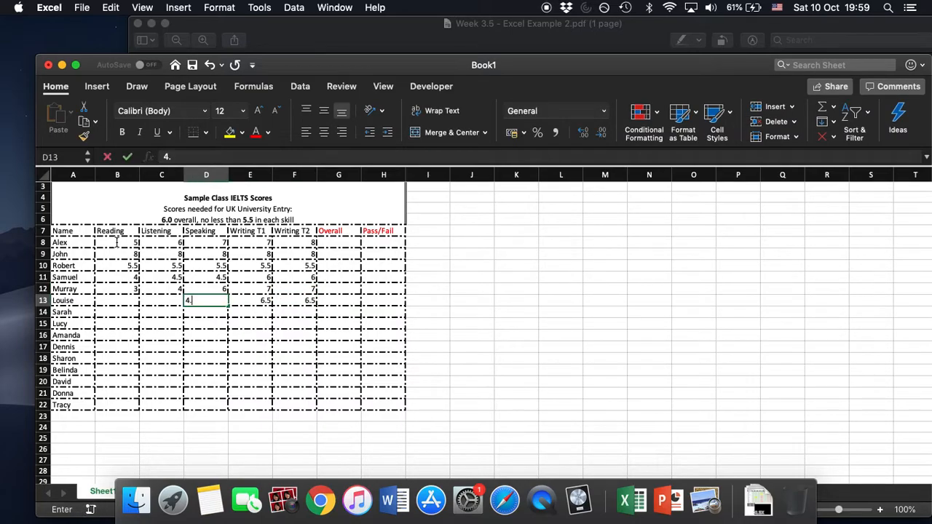
key(Left)
text(5.5)
key(Left)
text(5)
key(Down)
Enter a score of 5 in all five skill columns of row 14, cells B14 to F14.
text(5)
key(Right)
text(5)
key(Right)
text(5)
key(Right)
text(5)
key(Right)
text(5)
key(Down)
Enter the row 15 scores: Reading 7, Listening 8, Speaking 7, Writing T1 8 and Writing T2 7.
text(7)
key(Left)
text(8)
key(Left)
text(7)
key(Left)
text(8)
key(Left)
text(7)
key(Return)
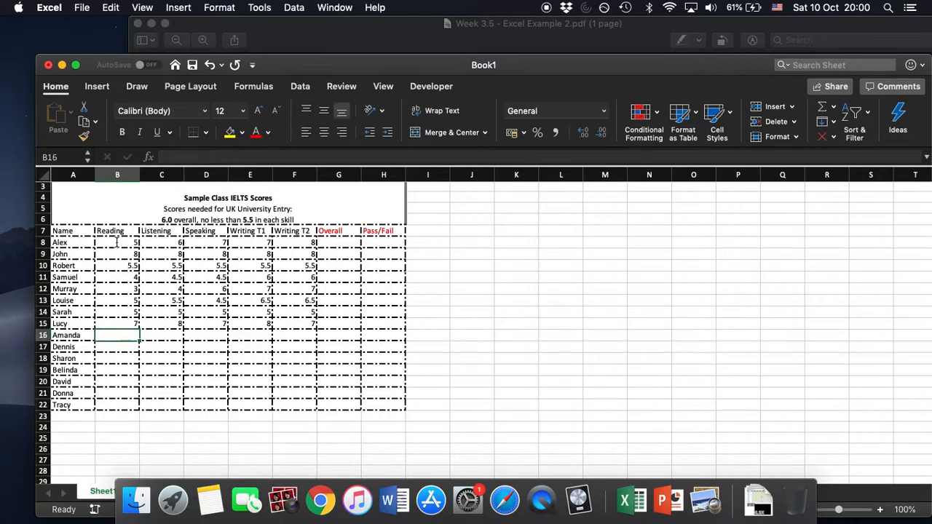
Enter a score of 5.5 in all five skill columns of row 16, cells B16 to F16.
text(5.5)
key(Right)
text(5.5)
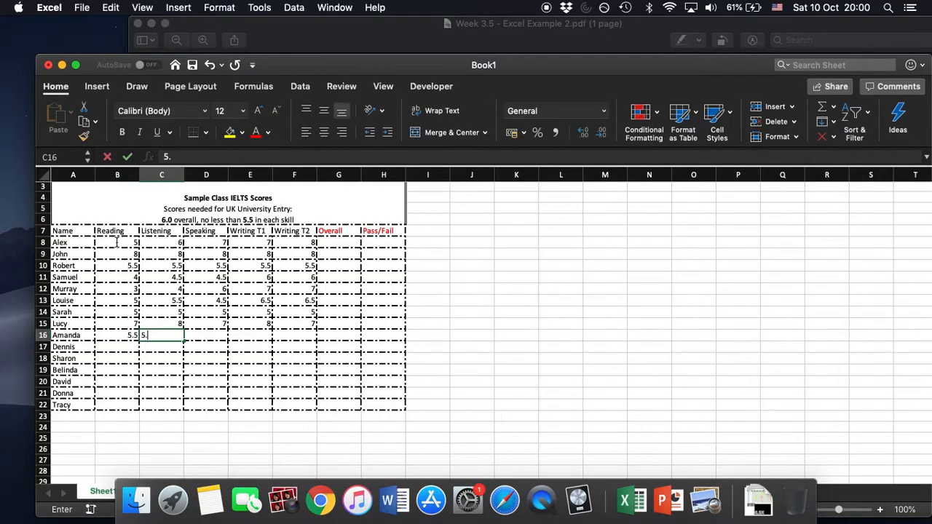
key(Right)
text(5.5)
key(Right)
text(5.5)
key(Right)
text(5.5)
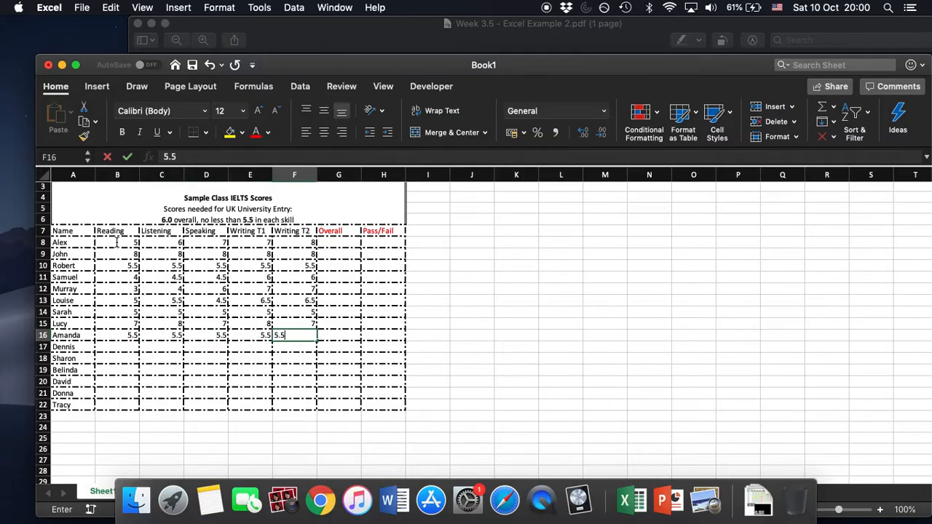
key(Return)
Enter the row 17 scores: Reading 6, Listening 8.5, Speaking 7.5, Writing T1 7.5 and Writing T2 6.5.
text(6.5)
key(Left)
text(7.5)
key(Left)
text(7.5)
key(Left)
text(8.5)
key(Left)
text(6)
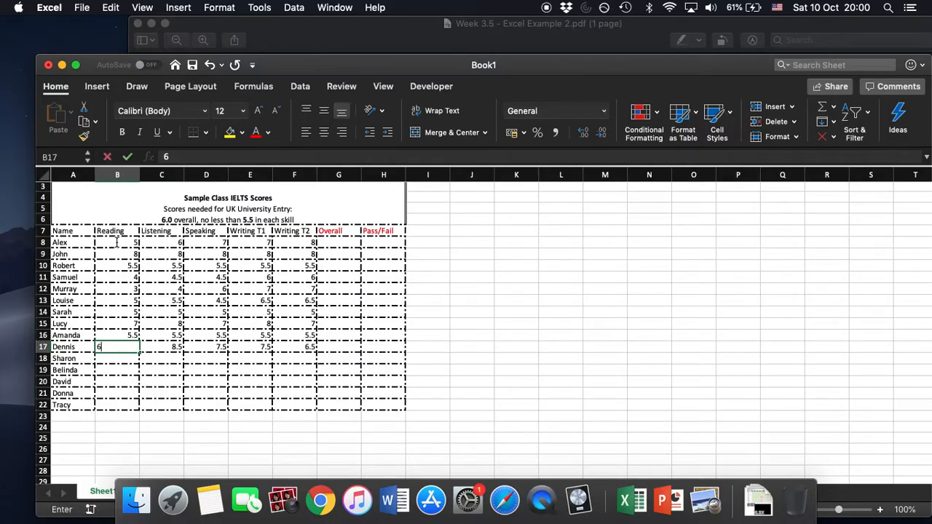
key(Return)
Enter a score of 6 in all five skill columns of row 18, cells B18 to F18.
text(5)
key(Right)
text(6)
key(Right)
text(6)
key(Right)
text(6)
key(Right)
text(6)
key(Return)
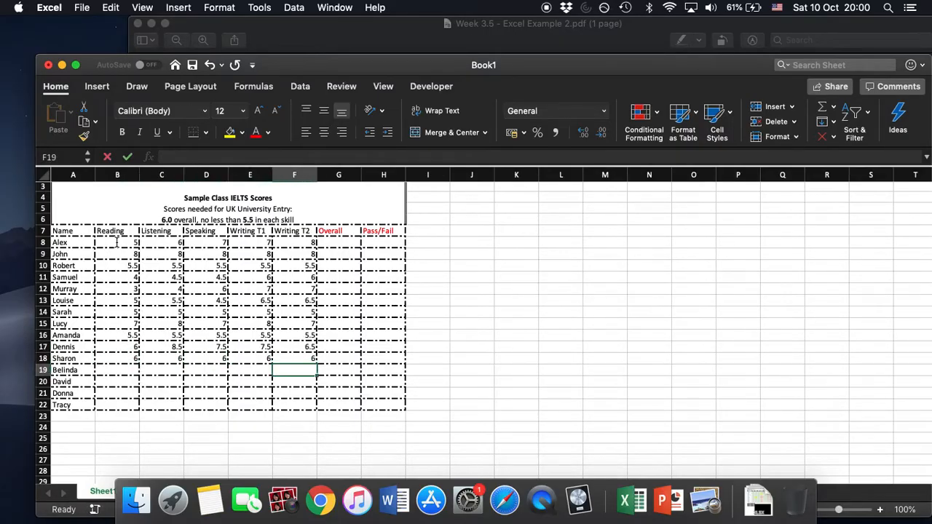
Enter a score of 7 in all five skill columns of row 19, cells B19 to F19.
text(7)
key(Left)
text(7)
key(Left)
text(7)
key(Left)
key(7)
key(Left)
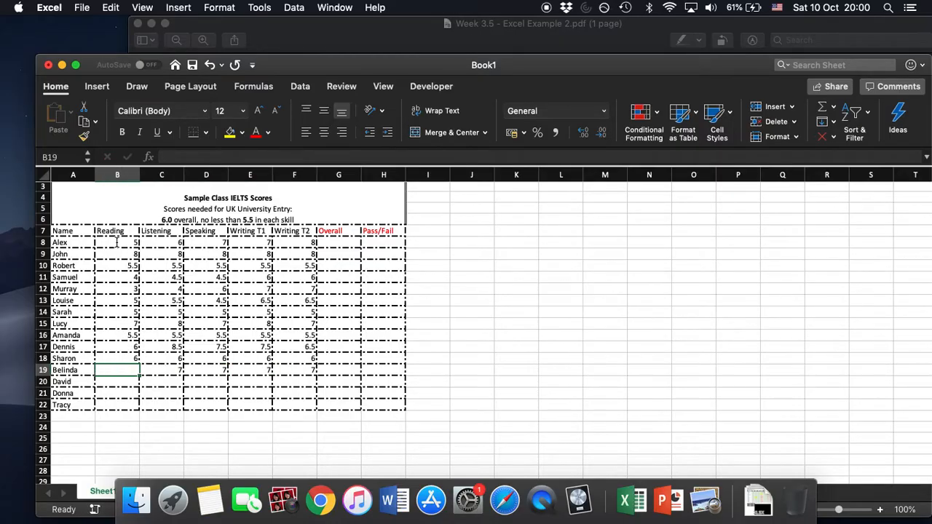
text(7)
key(Return)
Enter a score of 7.5 in all five skill columns of row 20, cells B20 to F20.
text(7.5)
key(Right)
text(7.5)
key(Right)
text(7.5)
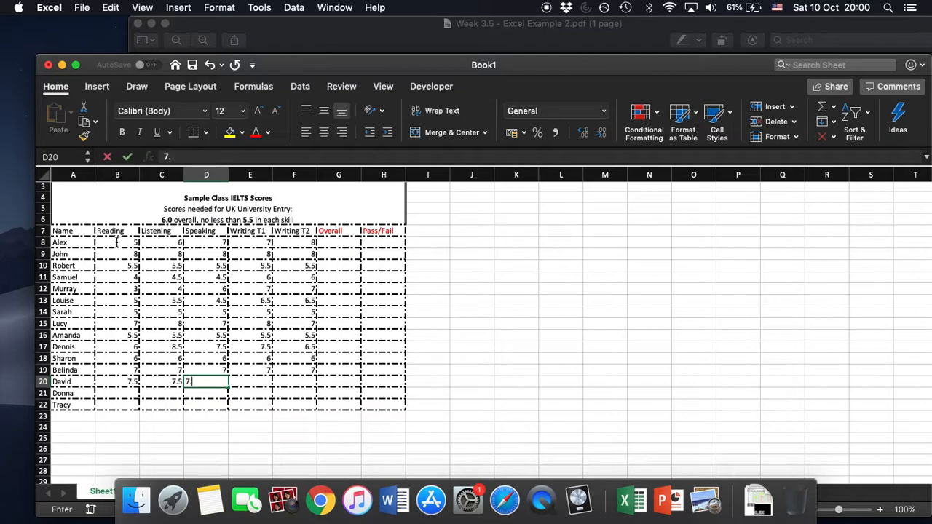
key(Right)
text(7.5)
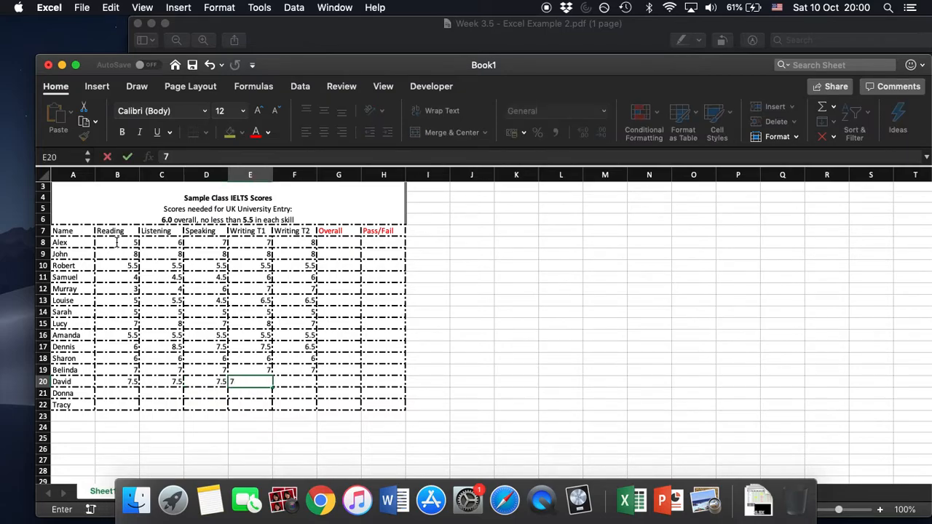
key(Right)
text(7.5)
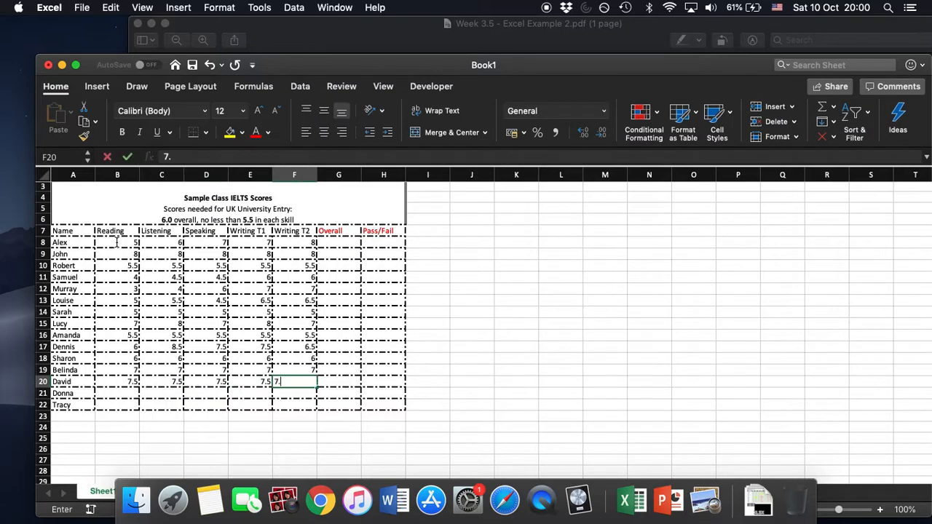
key(Return)
Enter the row 21 scores: Writing T2 4, Writing T1 3, Speaking 2, Listening 2 and Reading 2.
text(4)
key(Left)
text(3)
key(Left)
text(2)
key(Left)
text(2)
key(Left)
text(2)
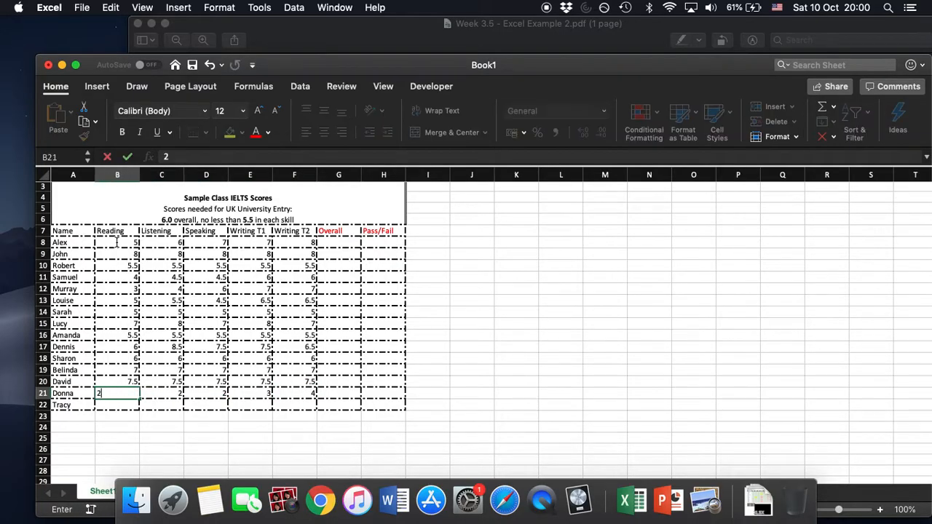
key(Return)
Enter the row 22 scores: Reading 4, Listening 5, Speaking 4, Writing T1 5 and Writing T2 6.5.
text(4)
key(Right)
text(5)
key(Right)
text(4)
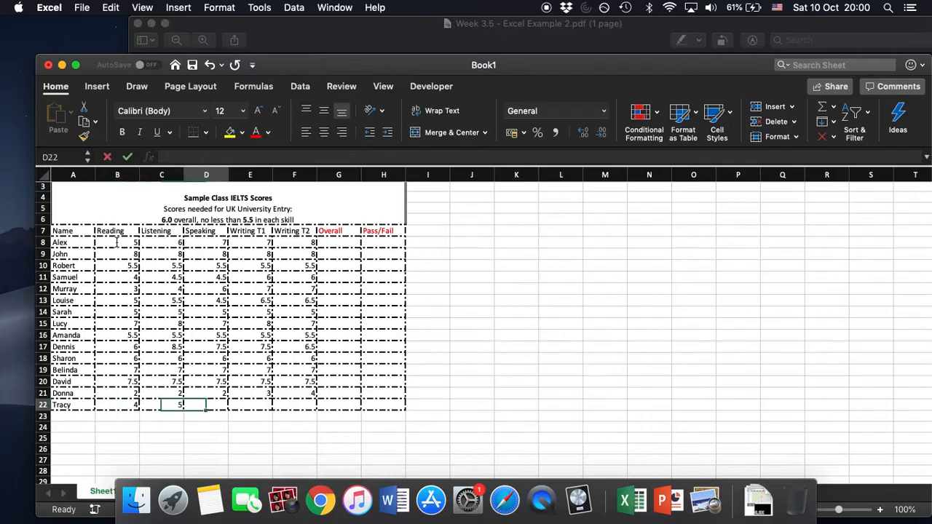
key(Right)
text(5)
key(Right)
text(6.5)
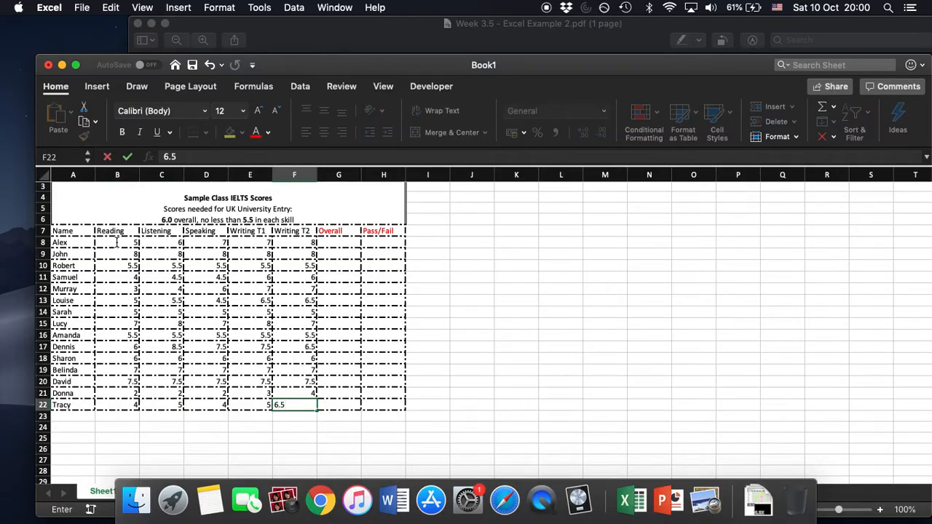
key(Up)
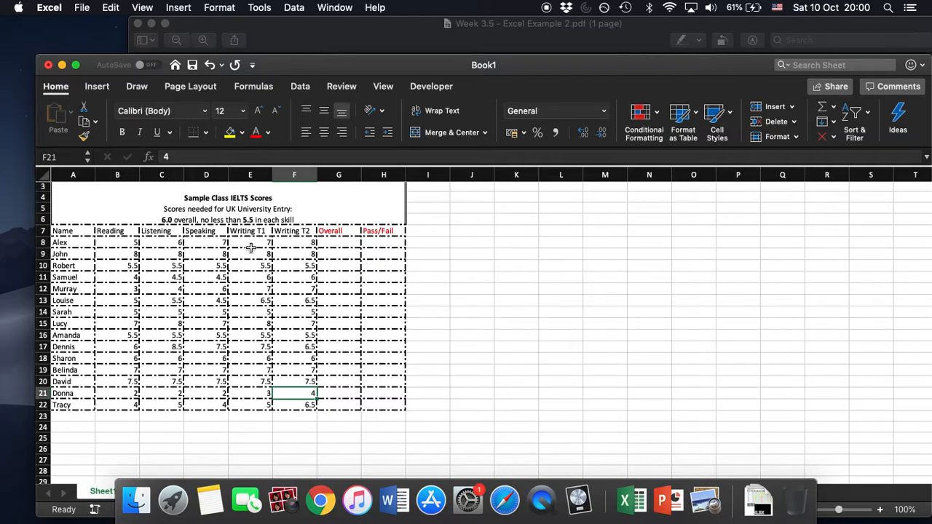
Center the contents of the score and Overall cells, range B8 to G22, horizontally.
click(337, 247)
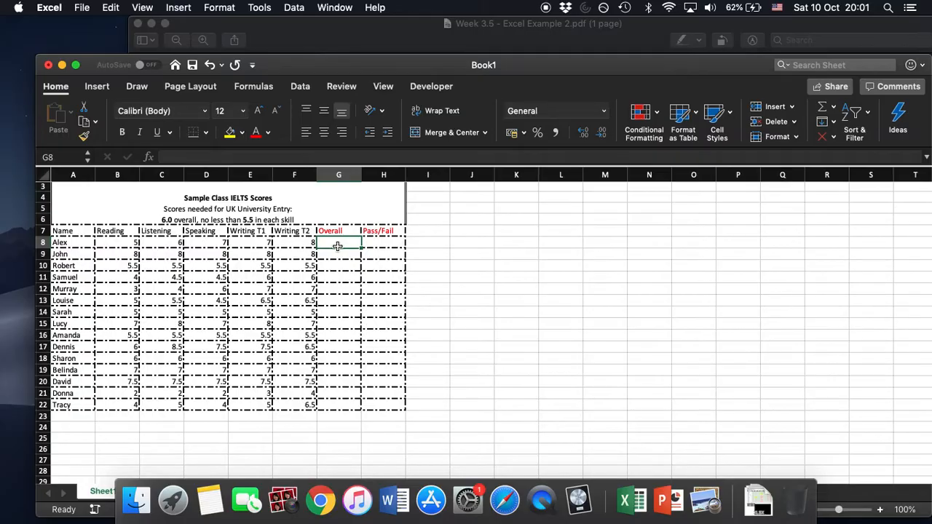
click(119, 243)
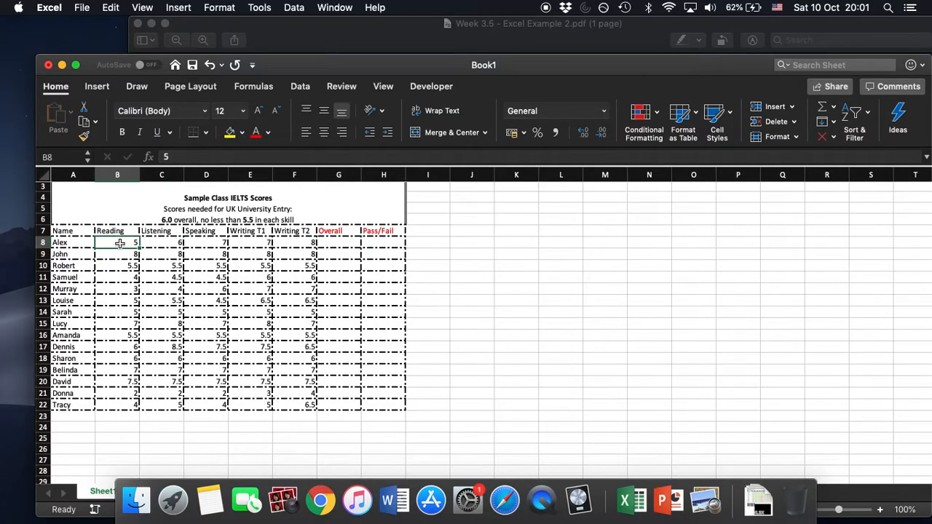
key(shift+Right)
key(shift+Right)
key(shift+Right)
key(shift+Right)
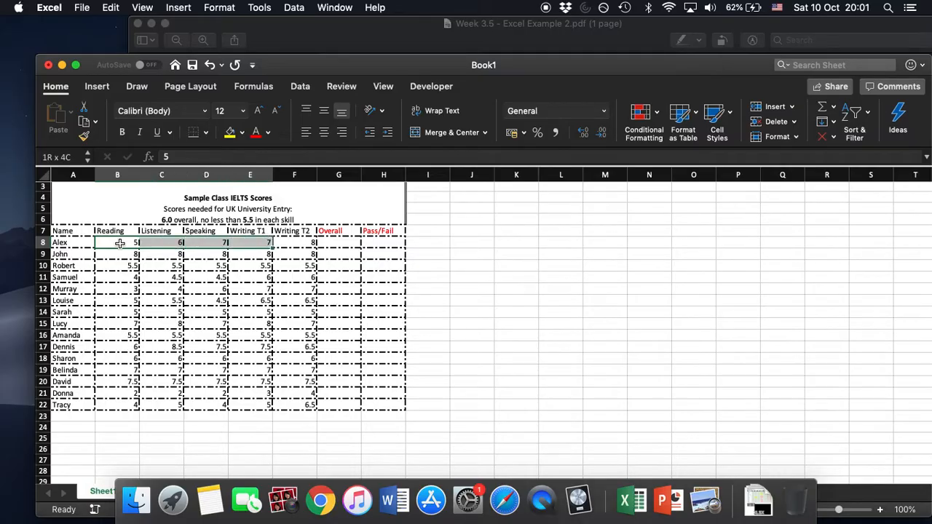
key(shift+Down)
key(shift+Down)
key(shift+Down)
key(shift+Down)
key(shift+Right)
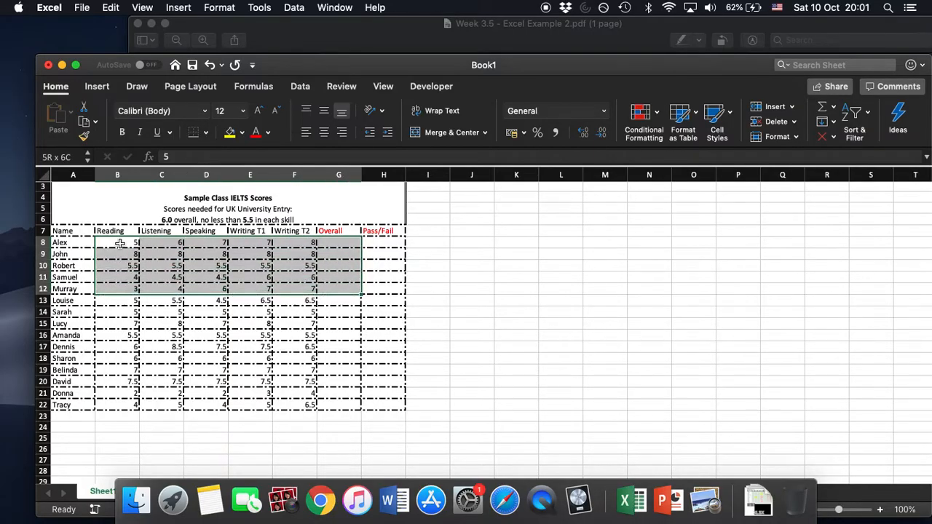
key(shift+Down)
key(shift+Down)
key(shift+Down)
key(shift+Down)
key(shift+Down)
key(shift+Down)
key(shift+Down)
key(shift+Down)
key(shift+Down)
key(shift+Down)
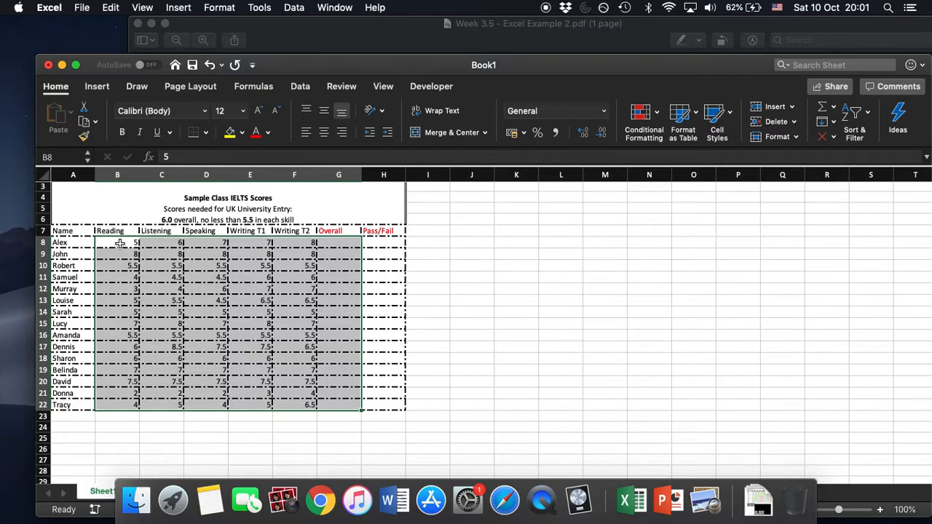
click(323, 134)
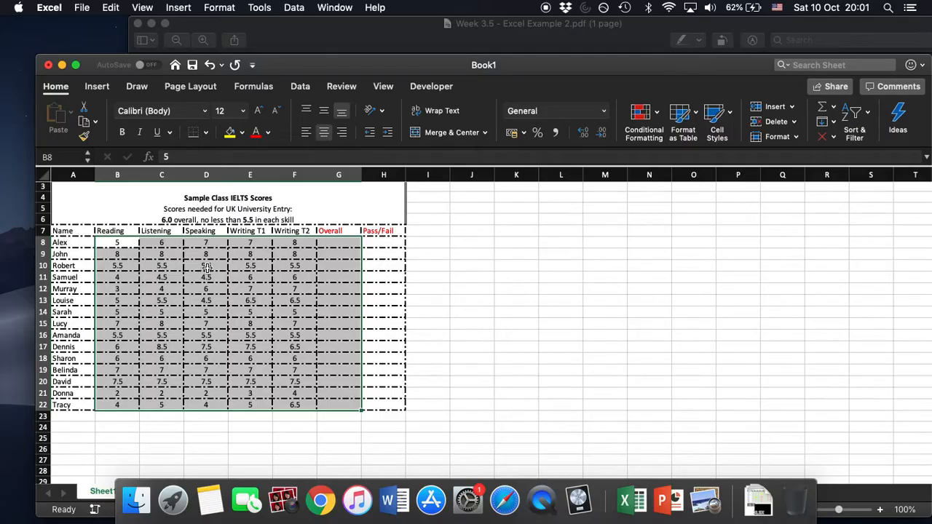
Format the selected range B8 to G22 as Number with one decimal place.
right_click(207, 267)
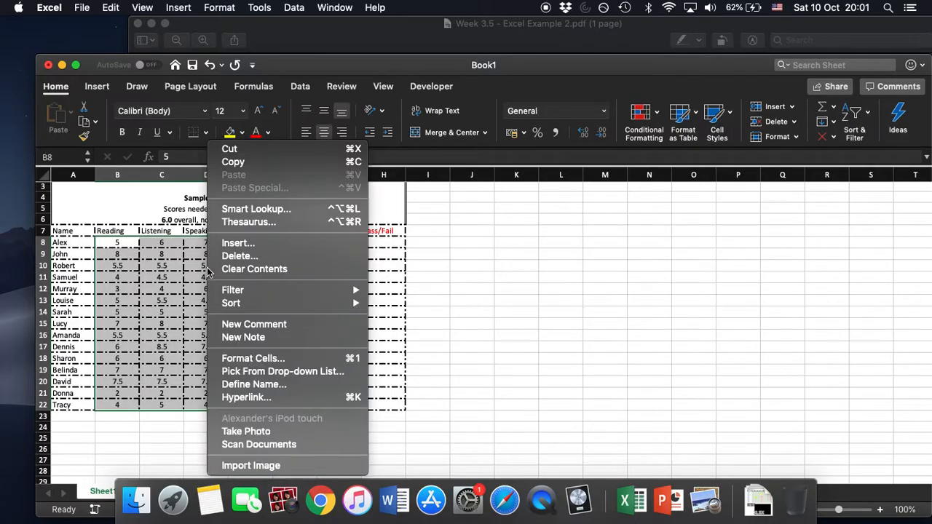
click(254, 358)
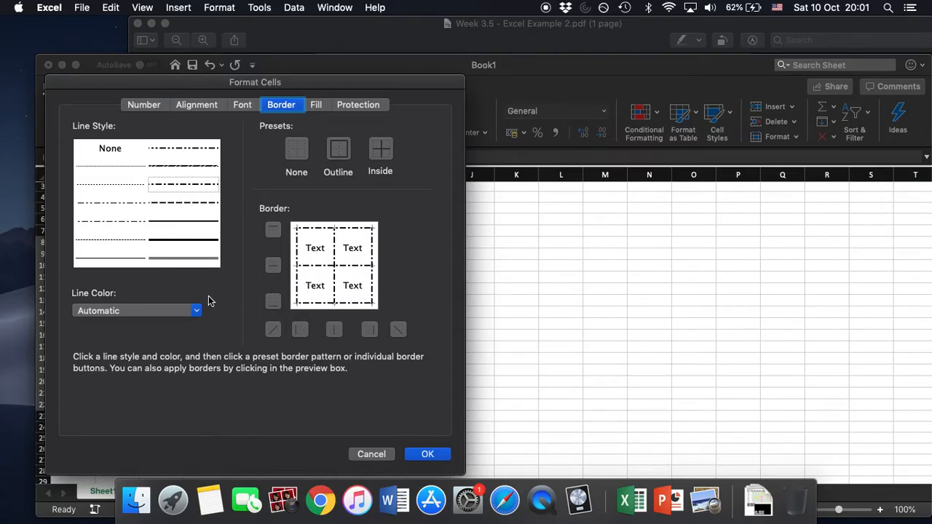
click(145, 106)
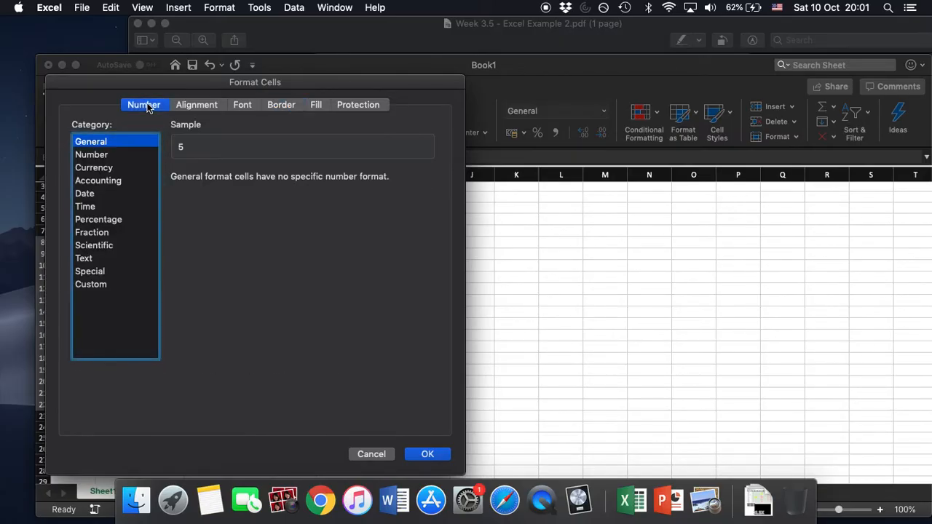
click(93, 155)
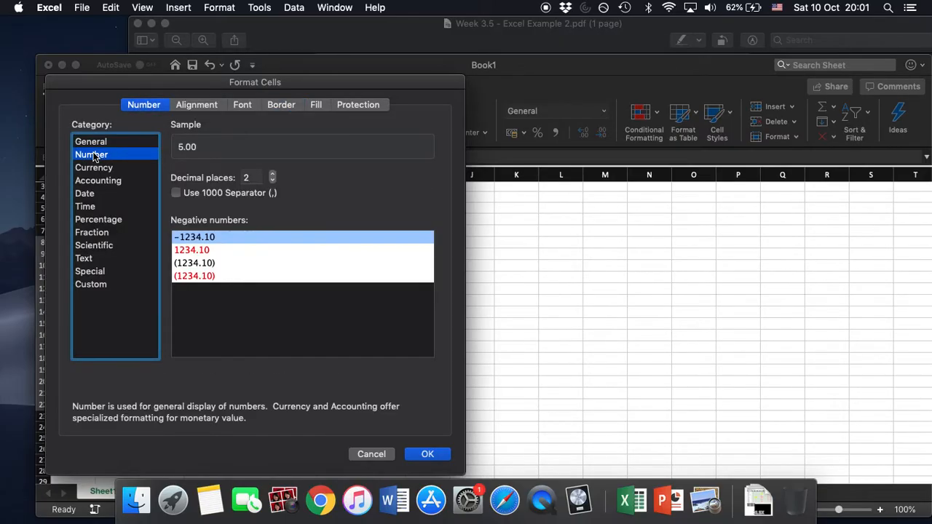
click(271, 181)
click(424, 455)
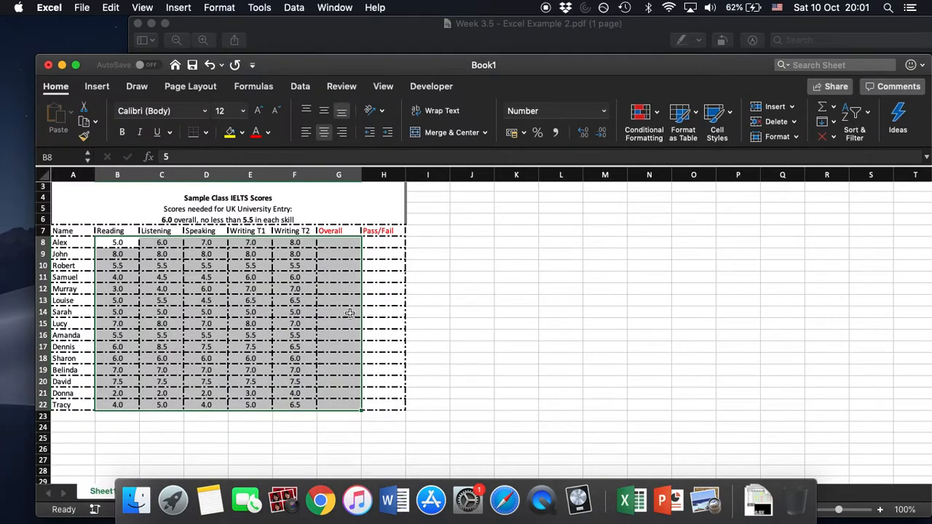
click(469, 294)
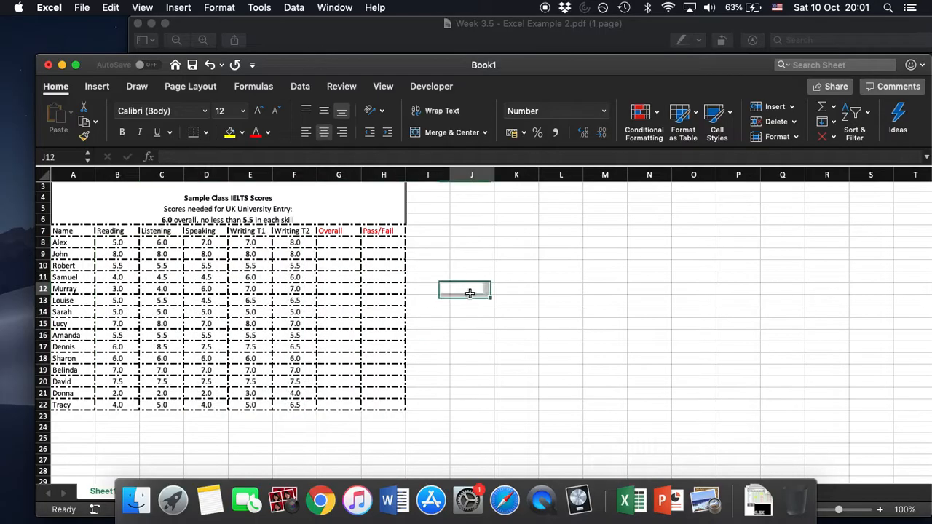
With cell G8 selected, copy the formula =MROUND(AVERAGE(B7:F7),0.5) from the Excel Task 2 Codes note in Notes and return to Excel.
click(332, 243)
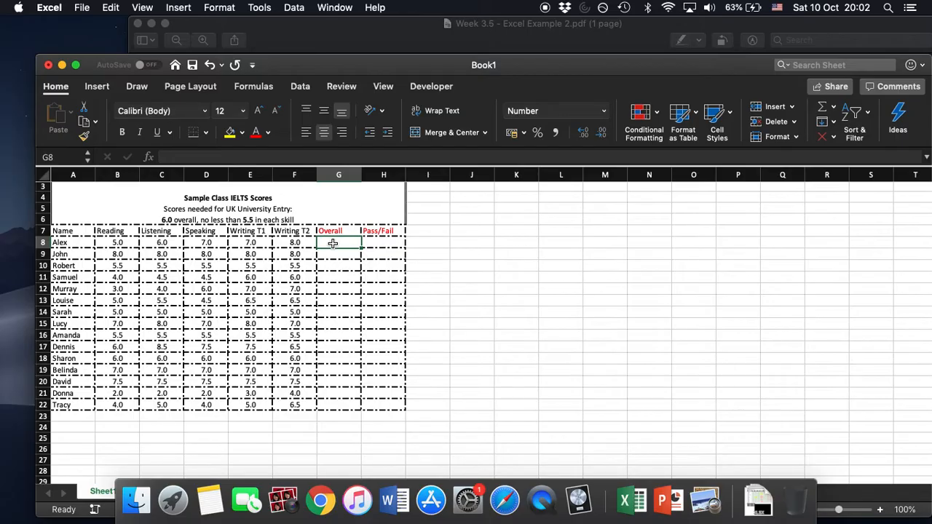
click(209, 499)
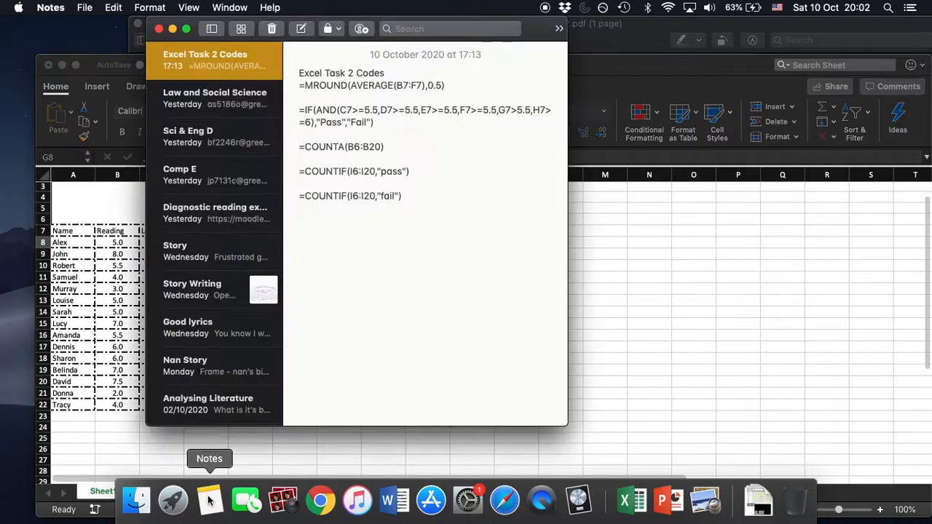
drag(448, 85, 300, 86)
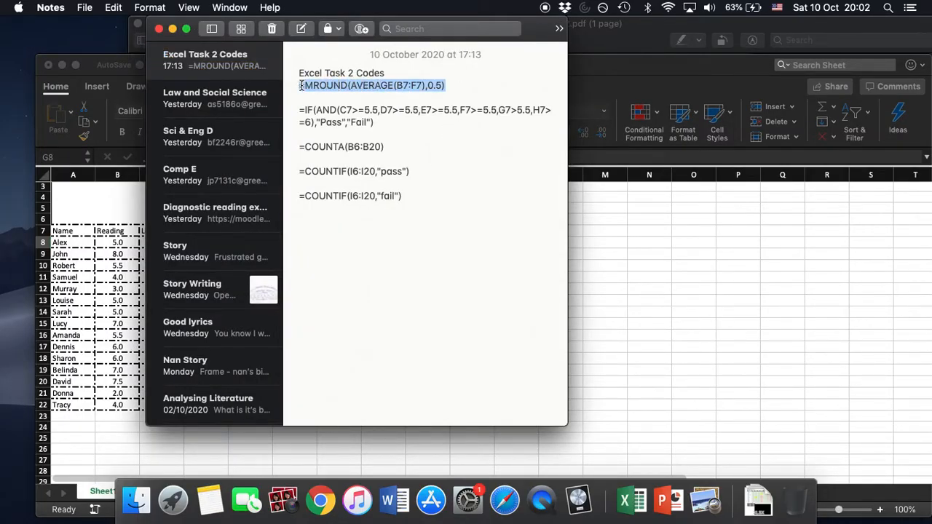
click(649, 28)
click(102, 65)
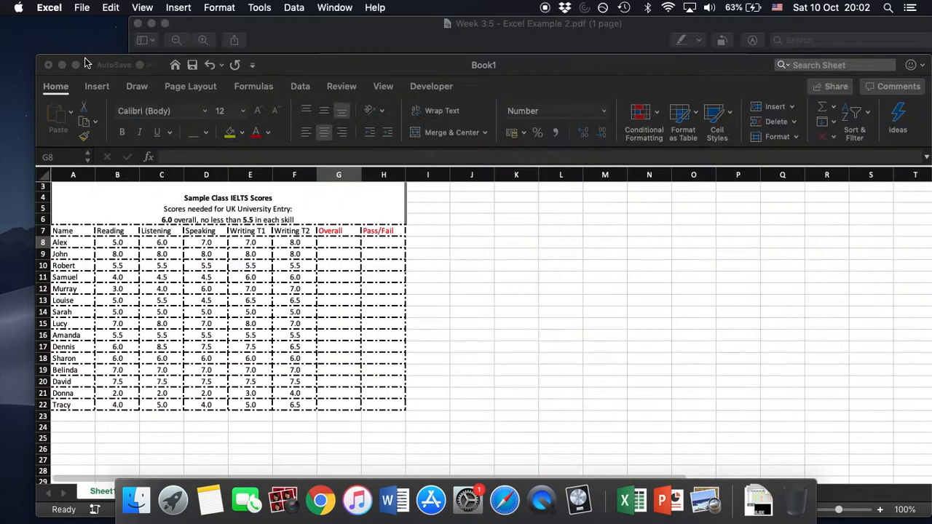
Paste the copied formula into G8 and adapt its range so it reads =MROUND(AVERAGE(B8:F8),0.5).
click(218, 156)
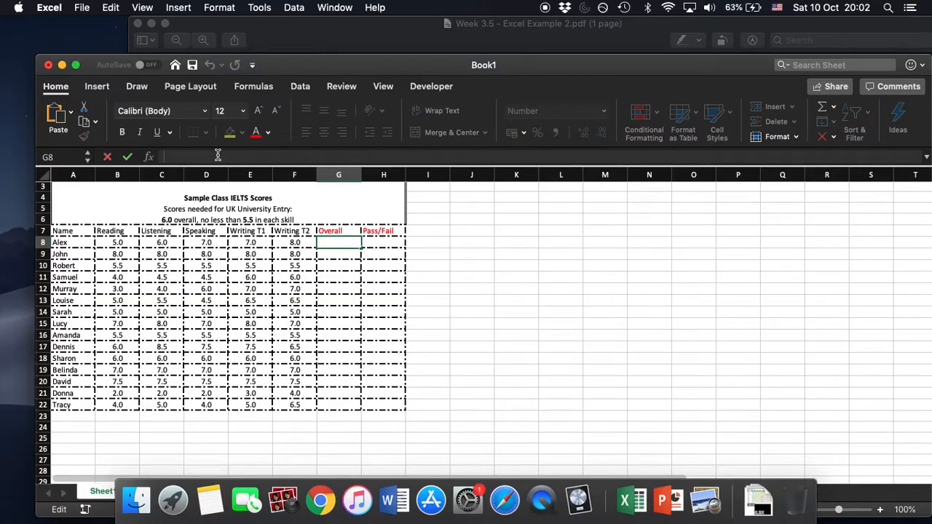
text(=MROUND(AVERAGE(B7:F7),0.5))
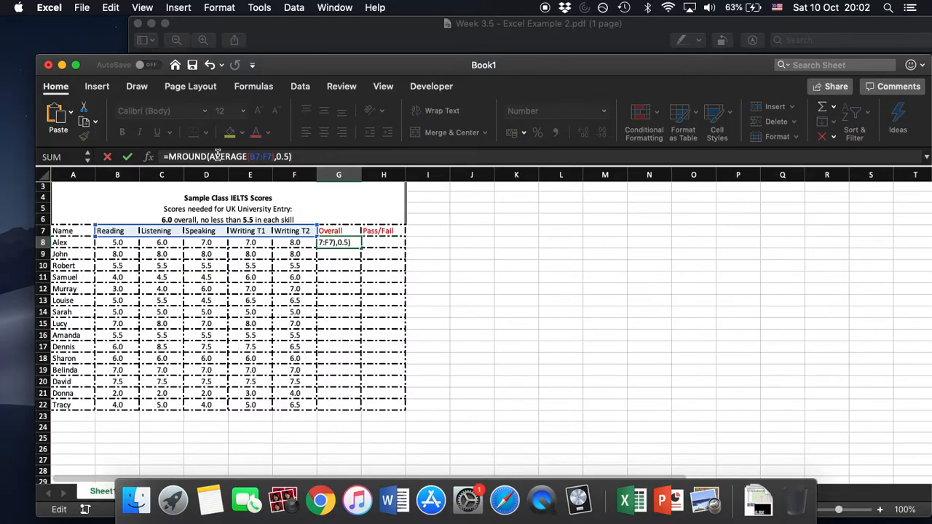
click(260, 156)
key(BackSpace)
text(8)
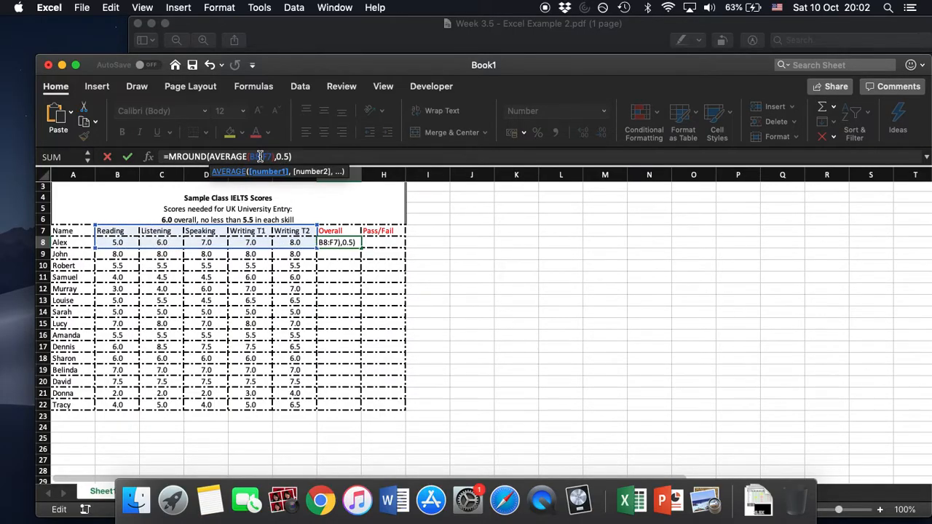
key(BackSpace)
text(8)
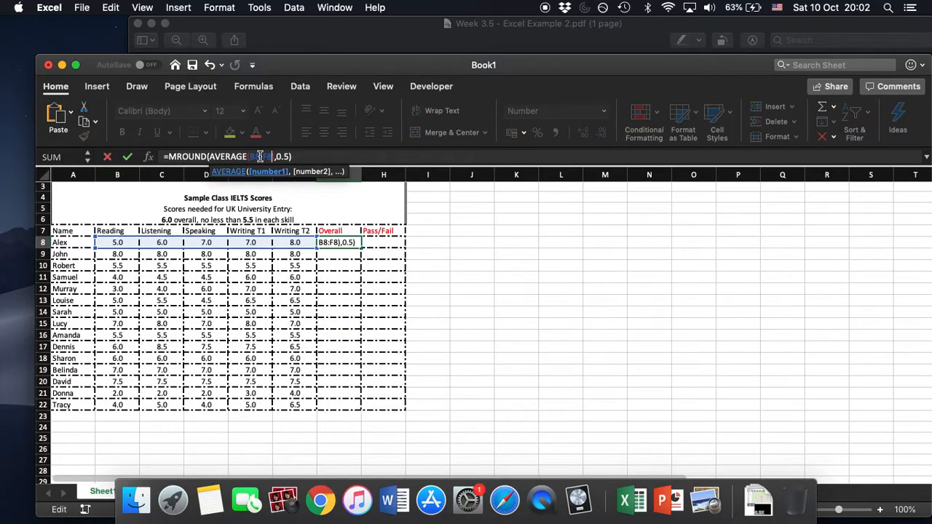
key(Return)
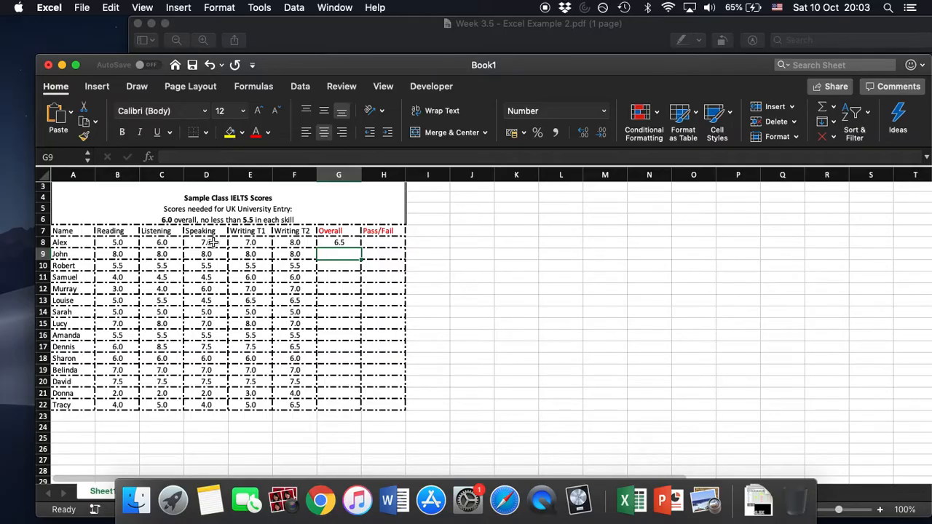
Fill the Overall formula from G8 down to G22.
click(352, 241)
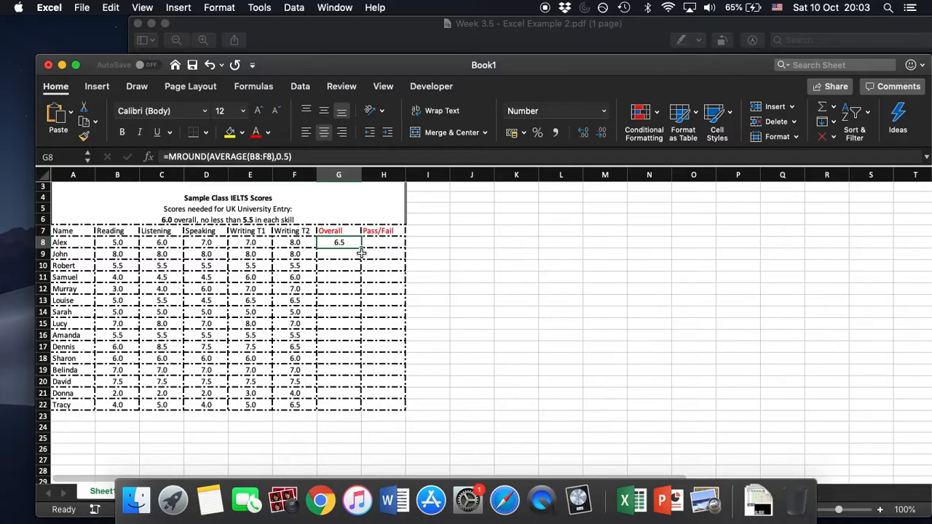
drag(361, 248, 361, 408)
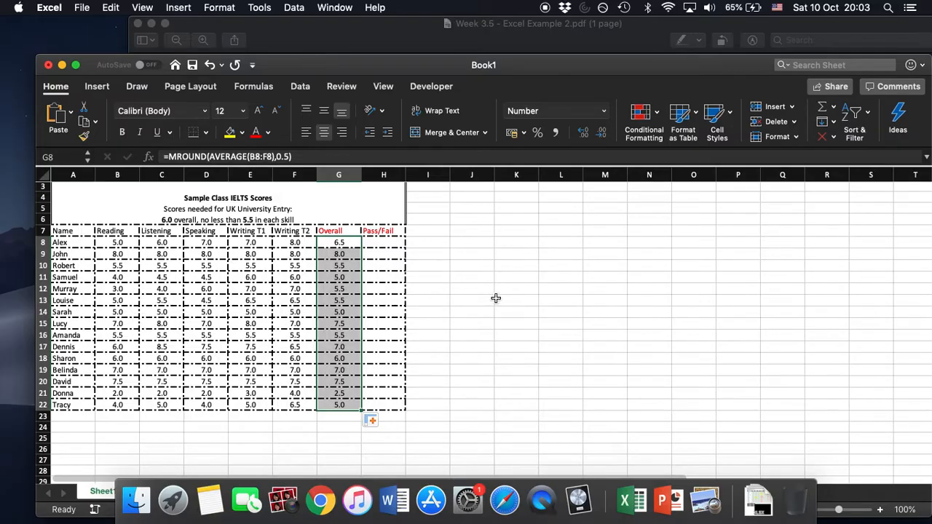
click(500, 297)
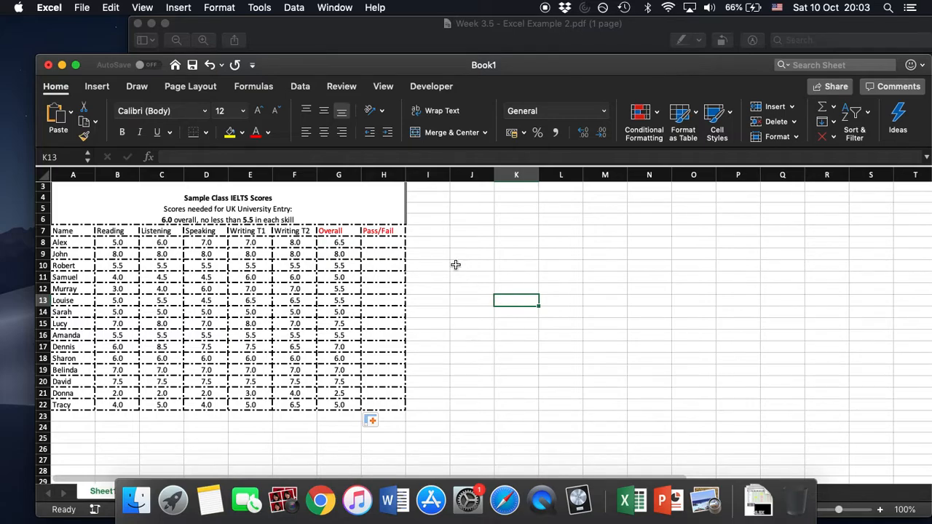
With cell H8 selected, copy the =IF(AND(...),"Pass","Fail") formula from the Excel Task 2 Codes note in Notes and return to Excel.
click(391, 242)
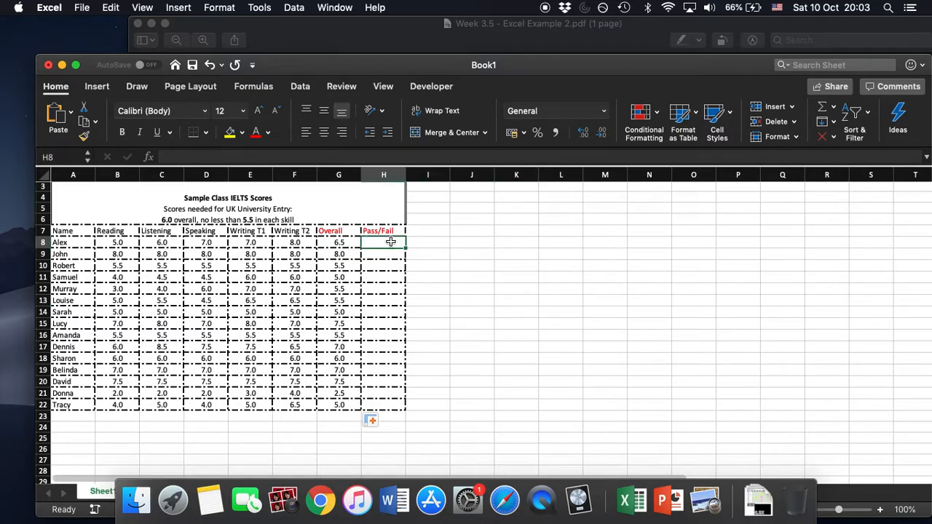
click(216, 489)
drag(375, 124, 297, 112)
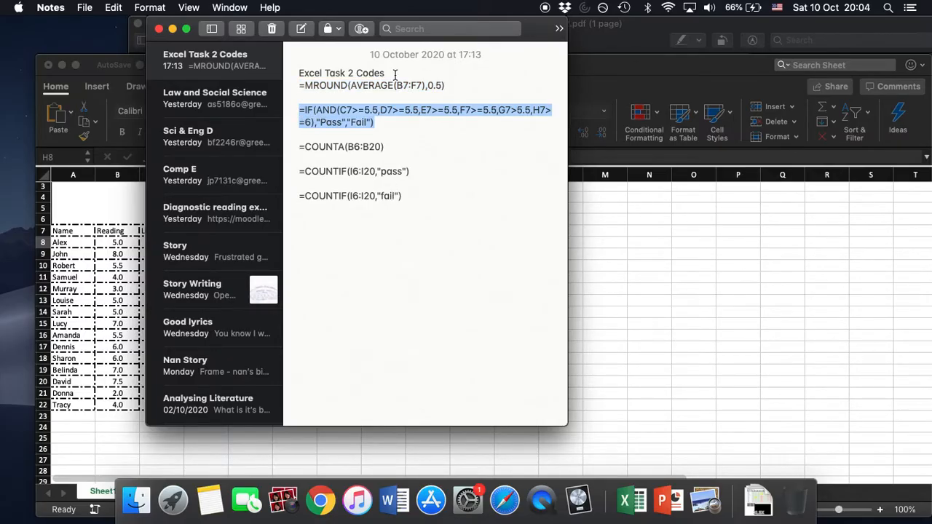
click(647, 68)
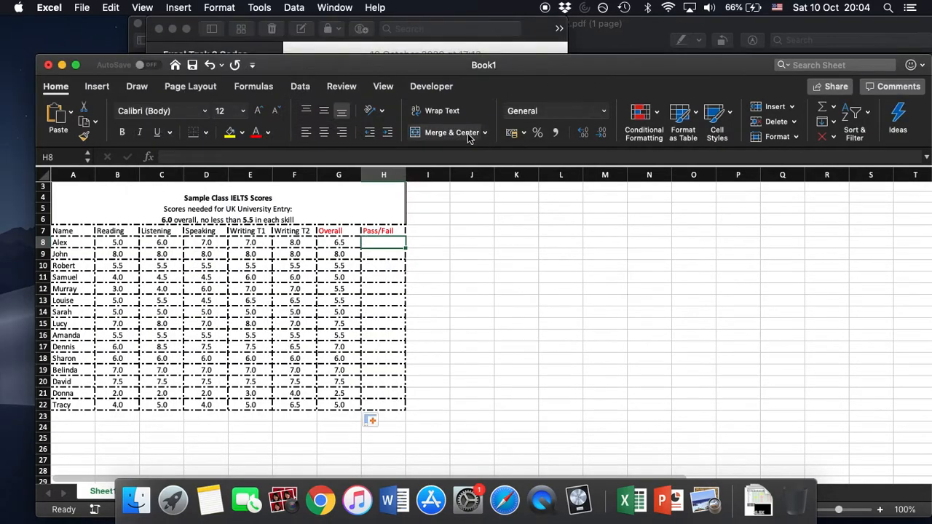
Paste the copied IF formula into H8 and change its first two references to B8 and C8.
click(247, 153)
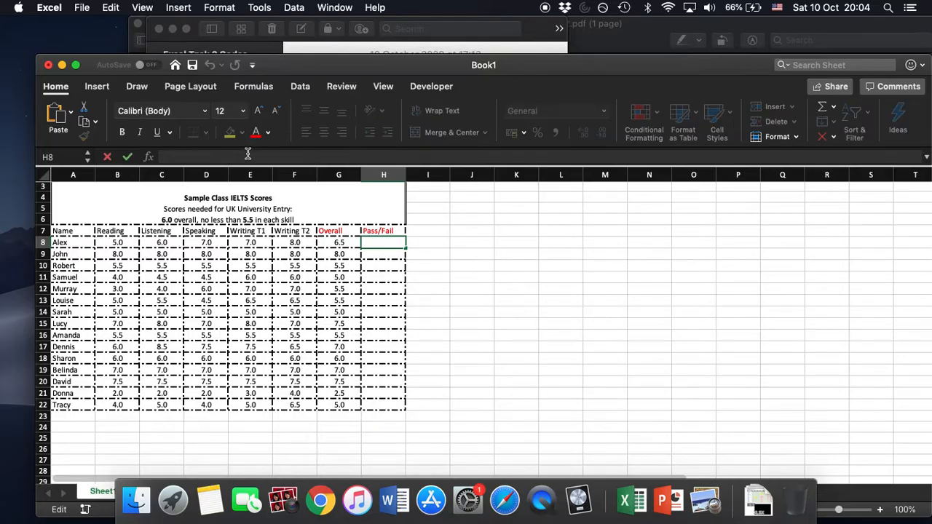
text(=IF(AND(C7>=5.5,D7>=5.5,E7>=5.5,F7>=5.5,G7>=5.5,H7>=6,"Pass","Fail"))
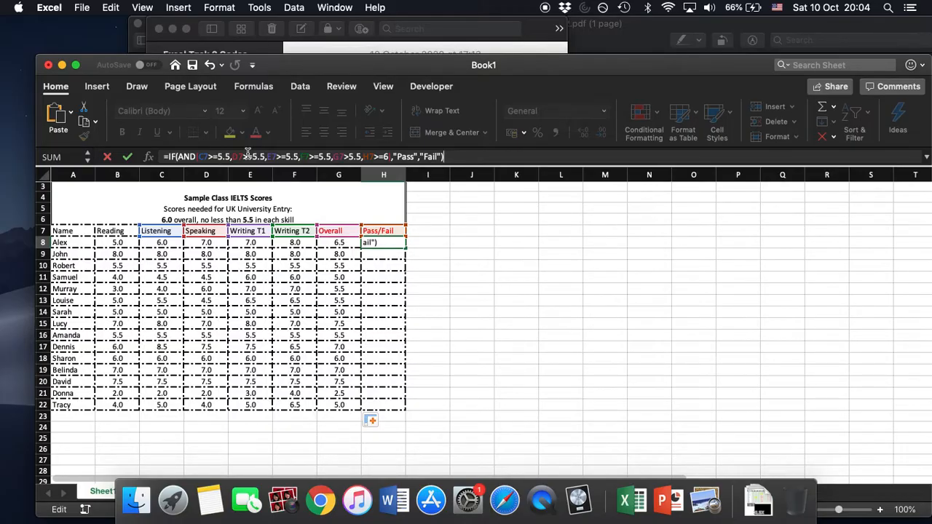
click(209, 156)
double_click(209, 156)
text(B)
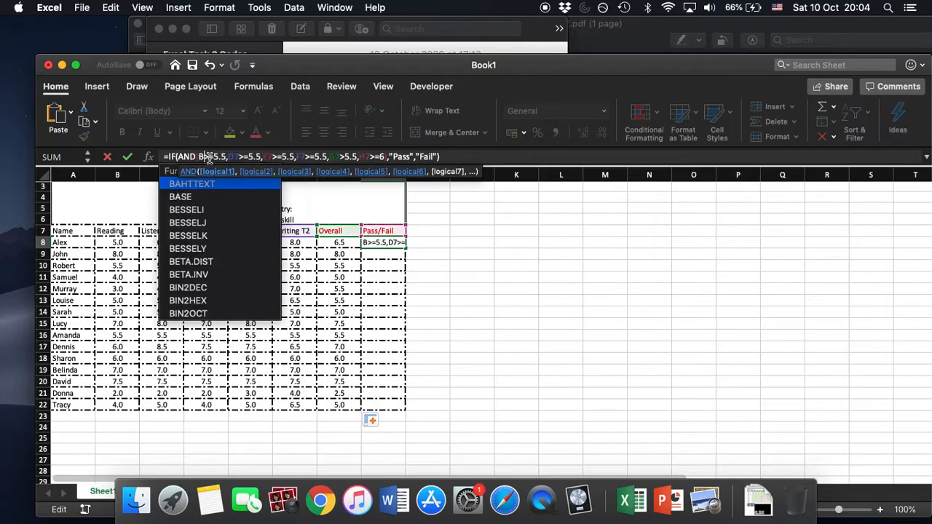
text(8)
key(Right)
key(Right)
key(Right)
key(Right)
key(Right)
key(Right)
key(Right)
key(Right)
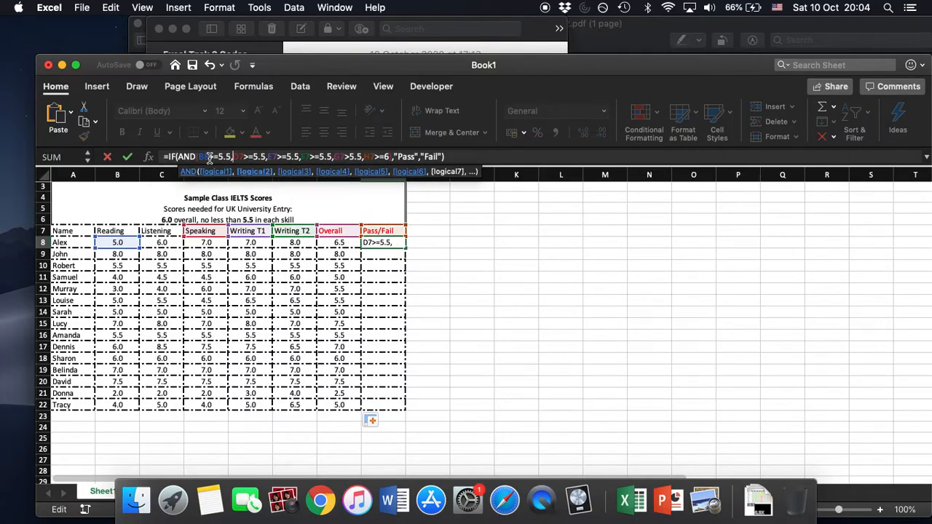
key(BackSpace)
key(BackSpace)
text(C8)
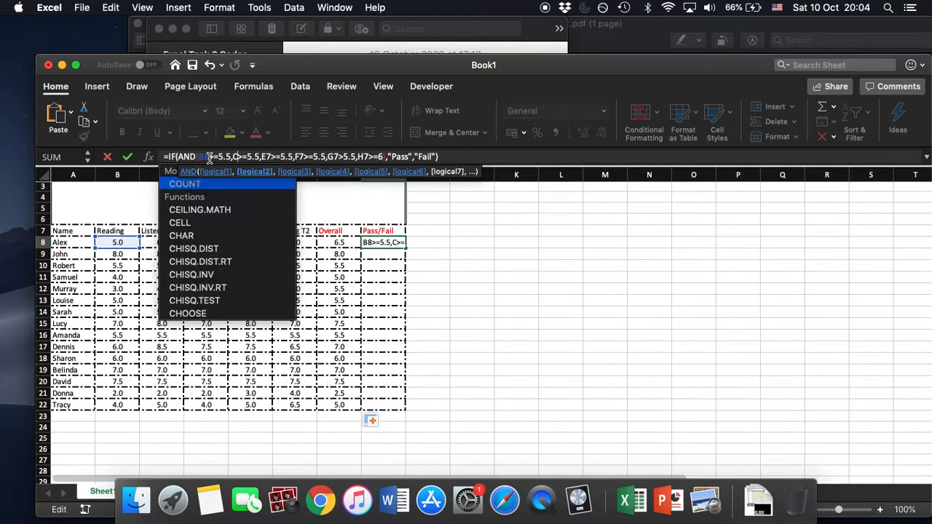
Change the third and fourth references in the H8 formula to D8 and E8.
key(Right)
key(Right)
key(Right)
key(Right)
key(Right)
key(Right)
key(Right)
key(Right)
key(BackSpace)
key(BackSpace)
text(D8)
key(Right)
key(Right)
key(Right)
key(Right)
key(Right)
key(Right)
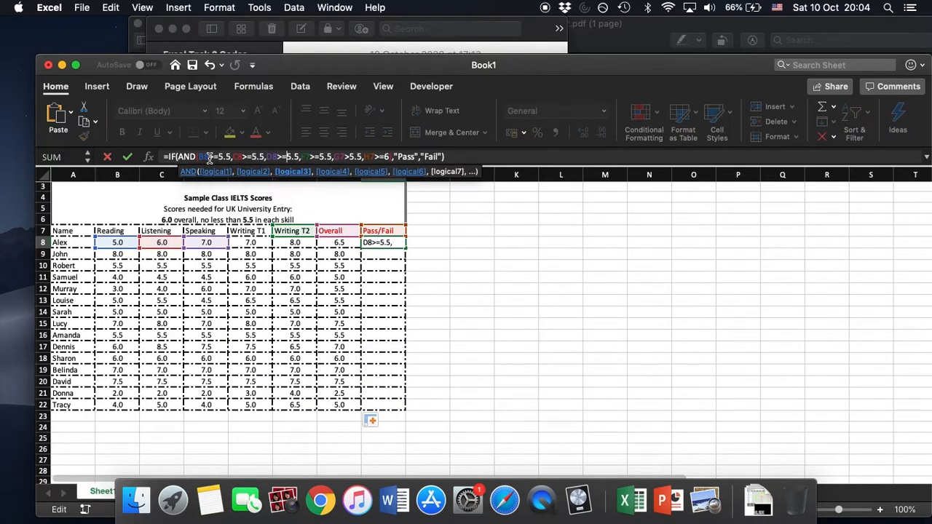
key(Right)
key(Right)
key(BackSpace)
key(BackSpace)
text(E8)
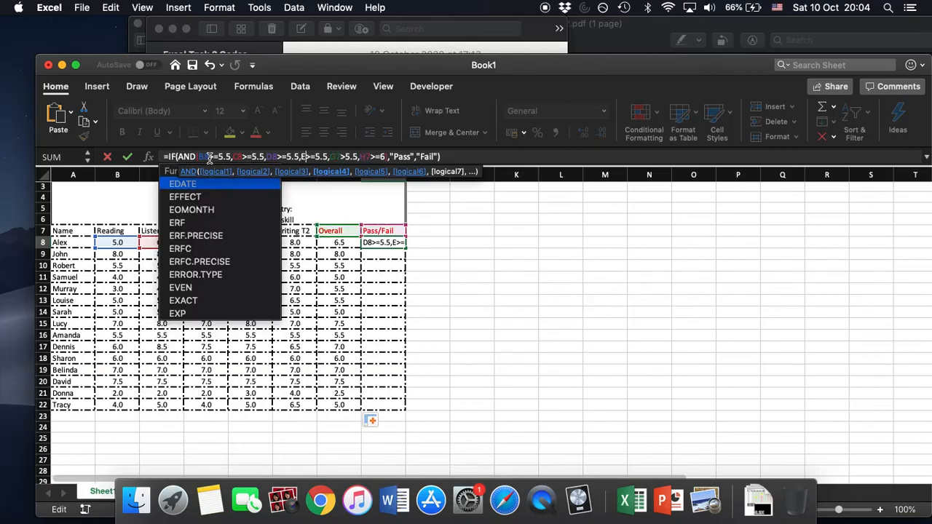
Change the last two references in the H8 formula to F8 and G8 and commit the formula.
key(Right)
key(Right)
key(Right)
key(Right)
key(Right)
key(Right)
key(BackSpace)
key(BackSpace)
text(F8)
key(Right)
key(Right)
key(Right)
key(Right)
key(Right)
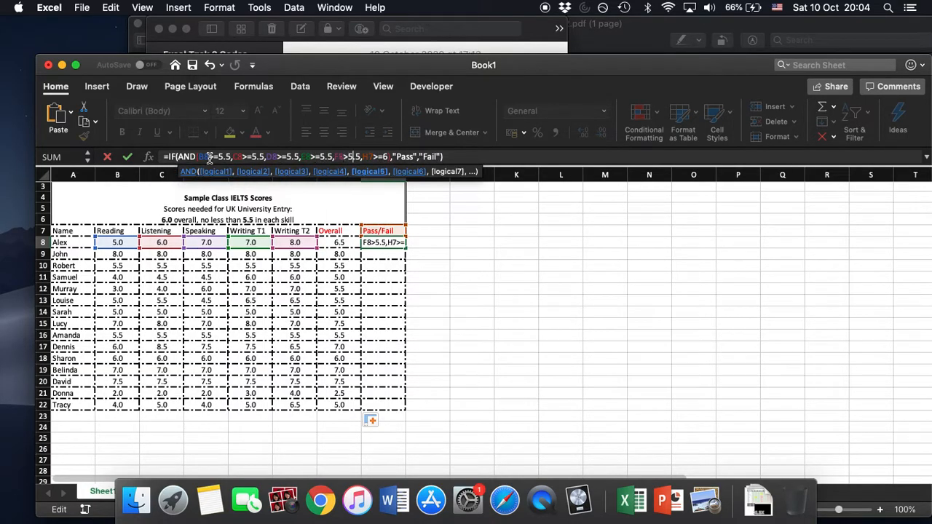
key(Right)
key(Right)
key(BackSpace)
key(BackSpace)
text(G8)
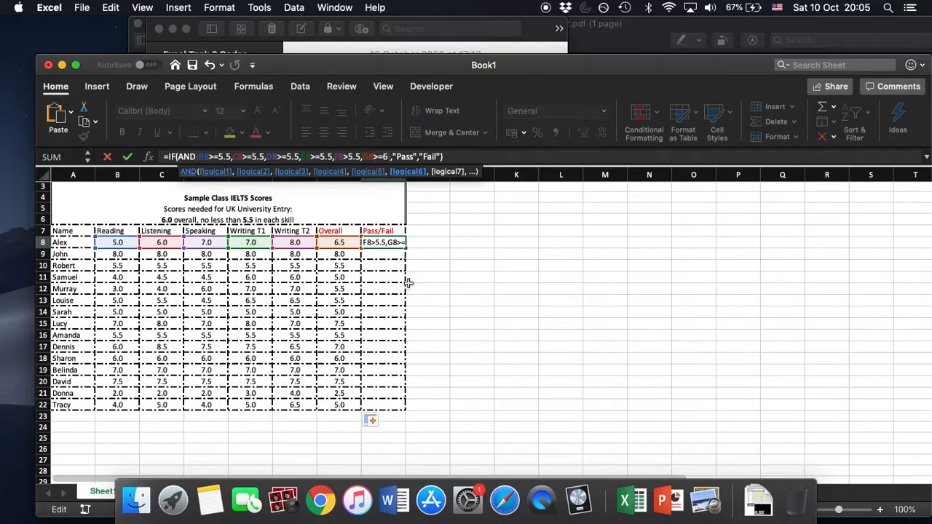
key(Return)
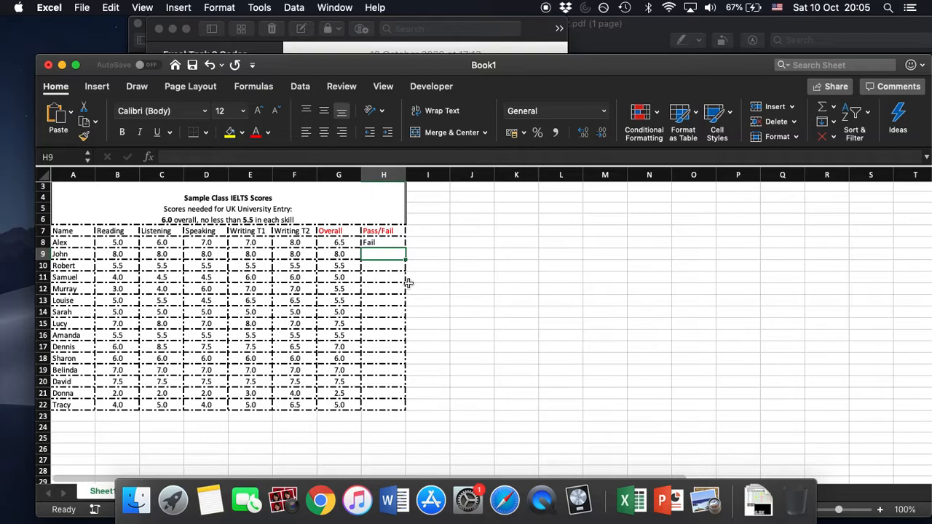
Fill the Pass/Fail formula from H8 down to H22.
click(400, 245)
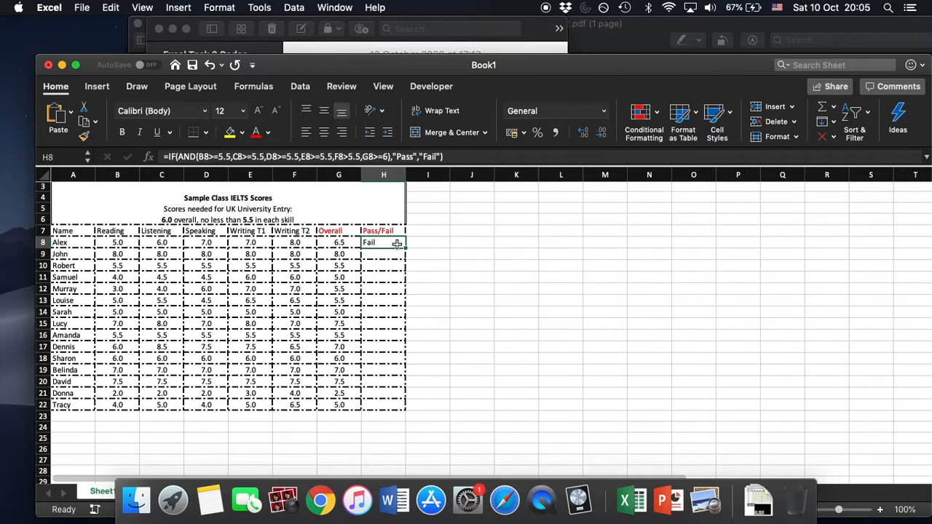
drag(405, 248, 406, 406)
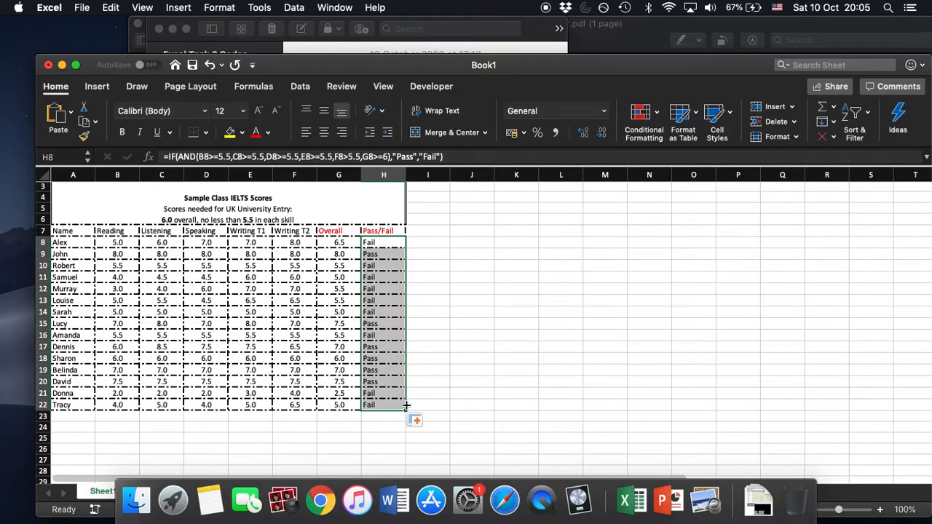
click(465, 309)
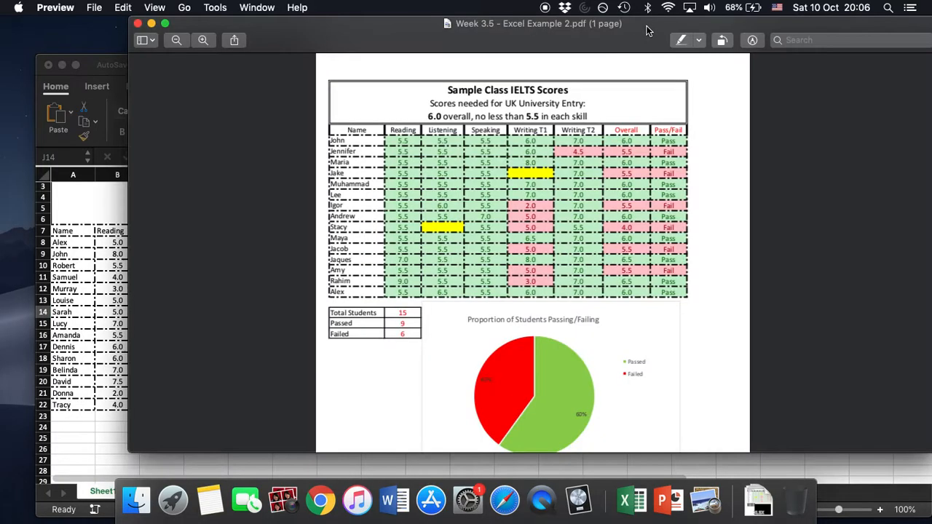
Consult the summary table in the Week 3.5 - Excel Example 2 PDF in Preview, then select A24 to B26 in Excel.
click(648, 26)
click(85, 59)
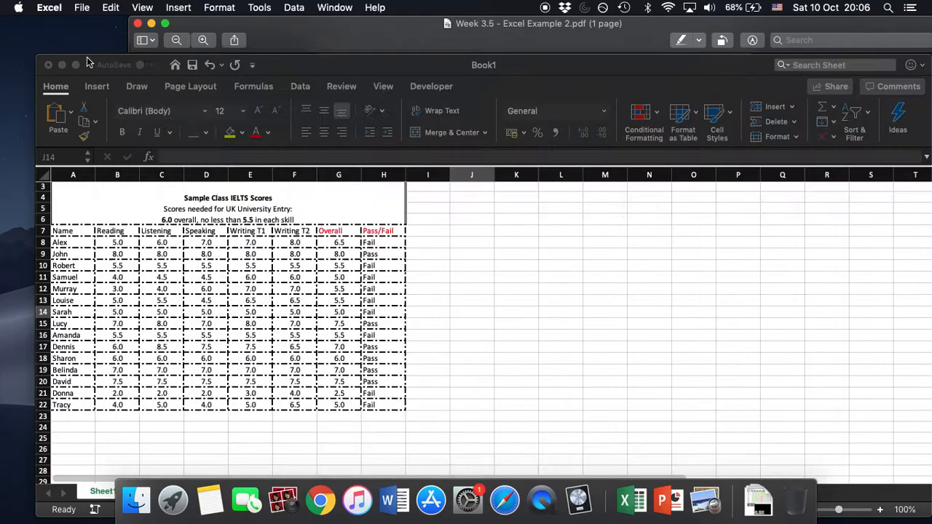
scroll(166, 220, down, 4)
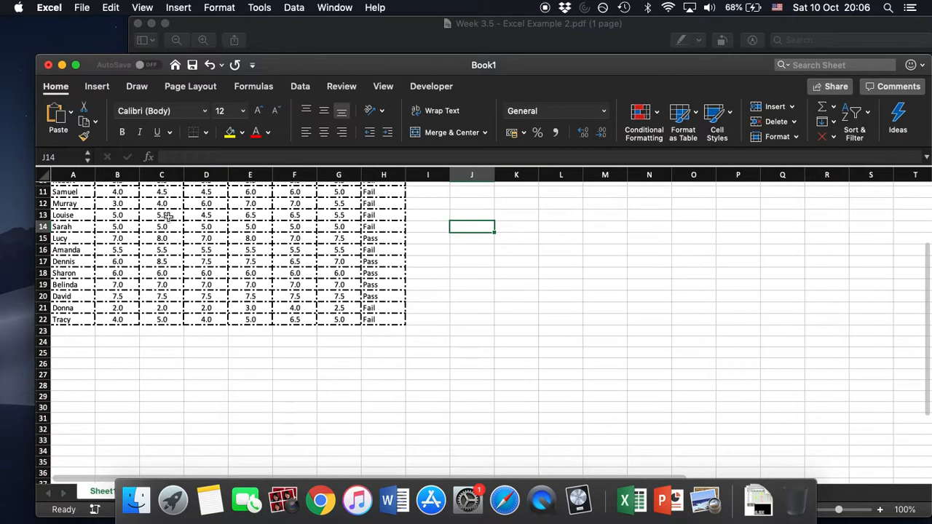
click(88, 345)
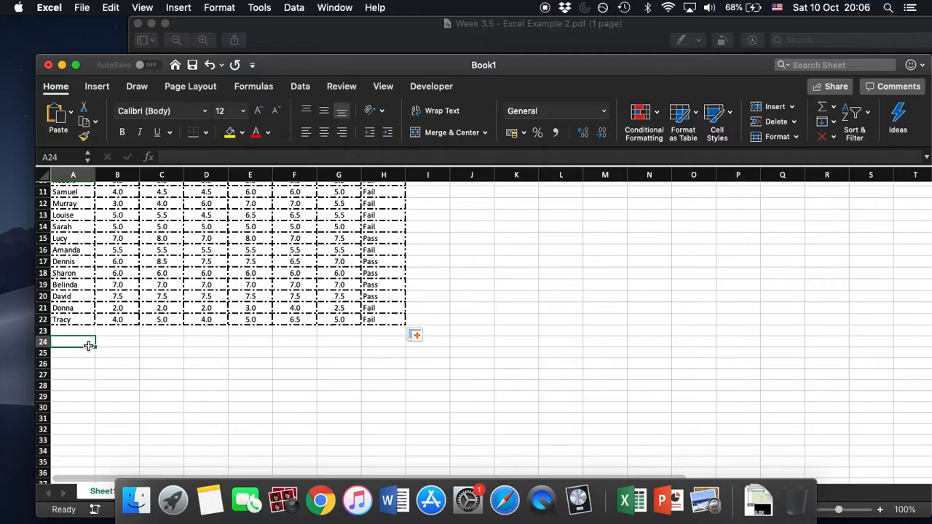
key(shift+Right)
key(shift+Down)
key(shift+Down)
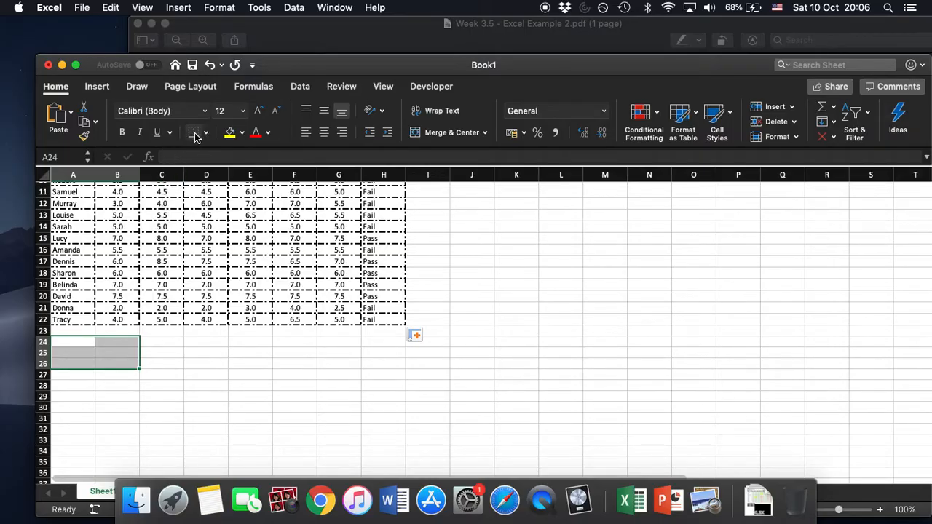
Recheck the summary table in the example PDF and apply medium solid outline and inside borders to A24 to B26 in Excel.
click(316, 29)
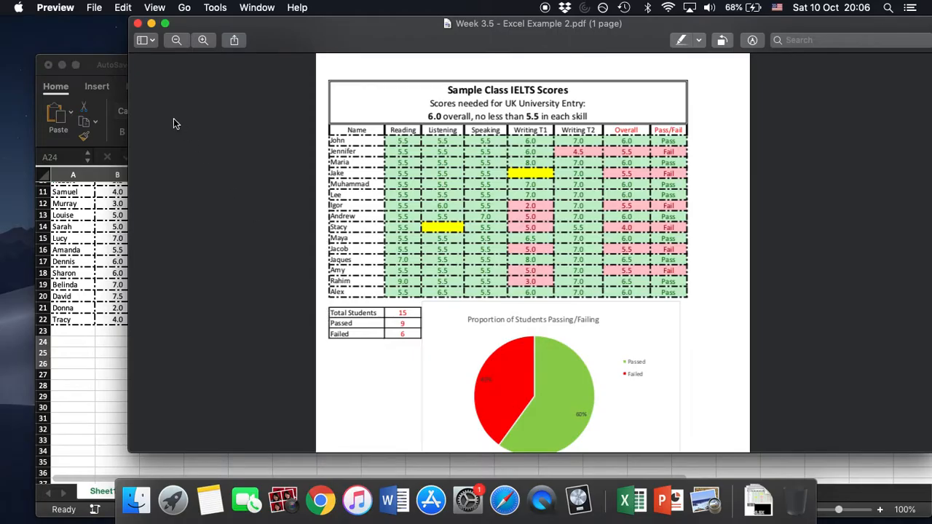
click(94, 63)
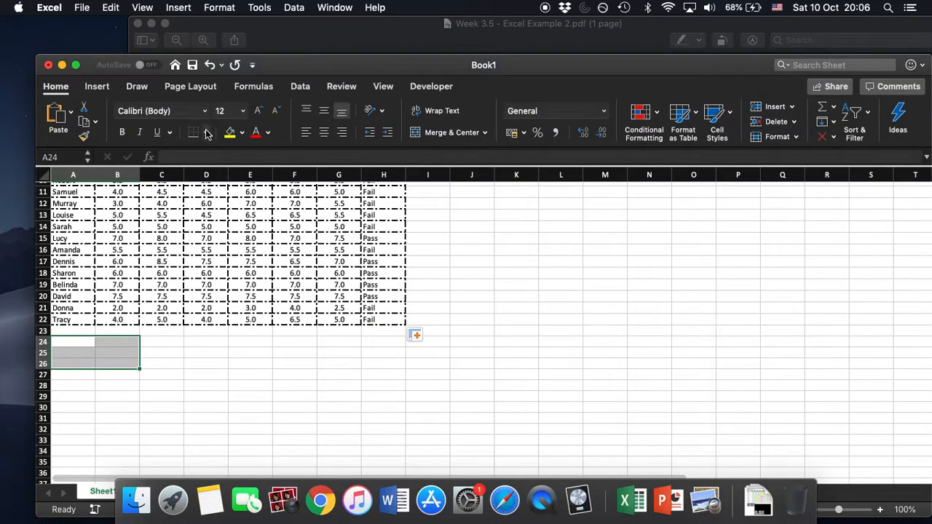
click(207, 133)
scroll(239, 360, down, 2)
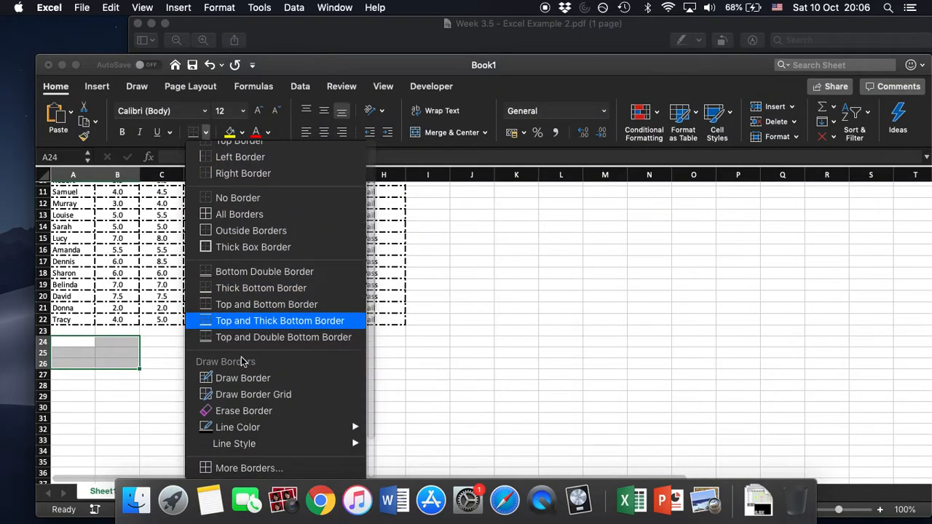
click(255, 470)
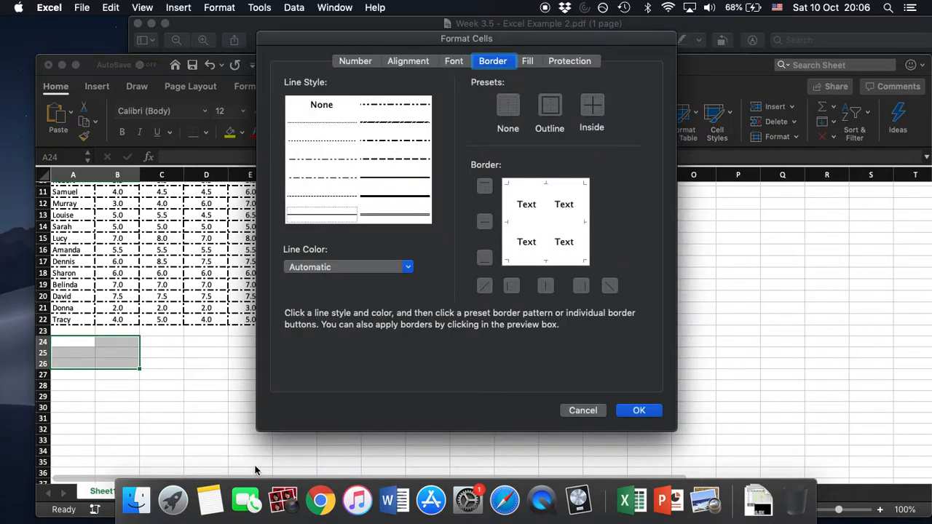
click(391, 177)
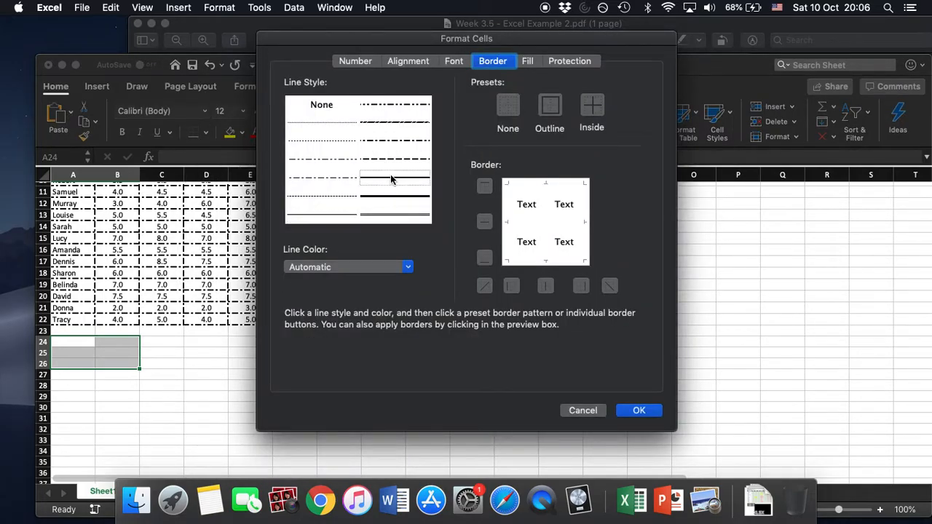
click(545, 111)
click(590, 108)
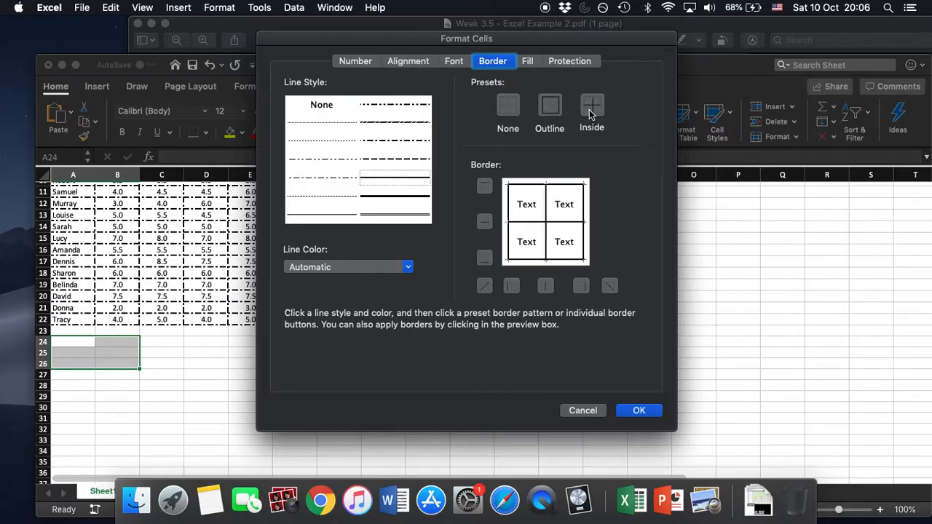
click(637, 410)
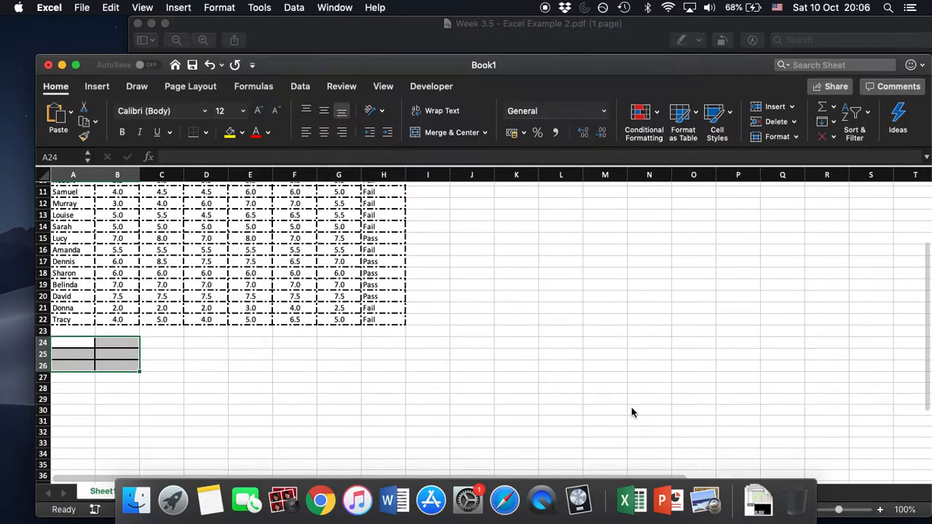
click(160, 366)
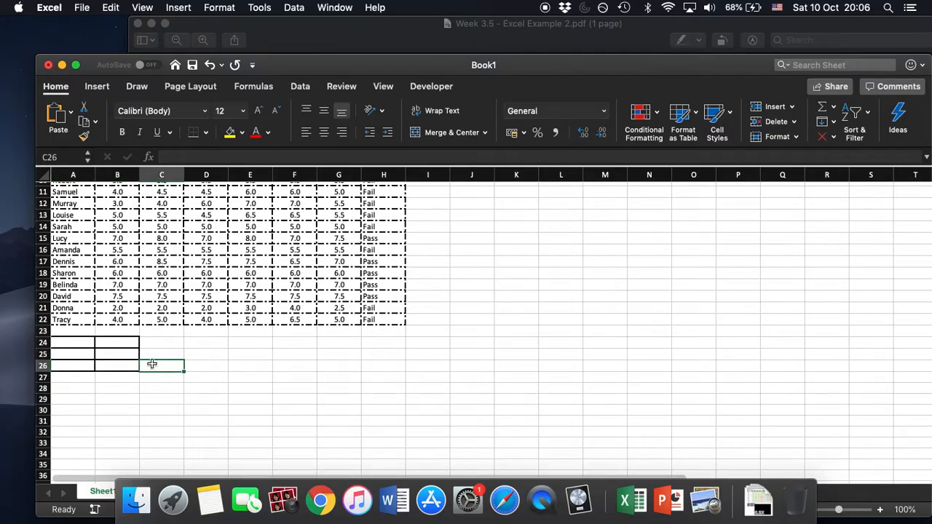
Enter Total Students in A24 and widen column A to 14.33 so the label fits.
click(84, 345)
text(Tot)
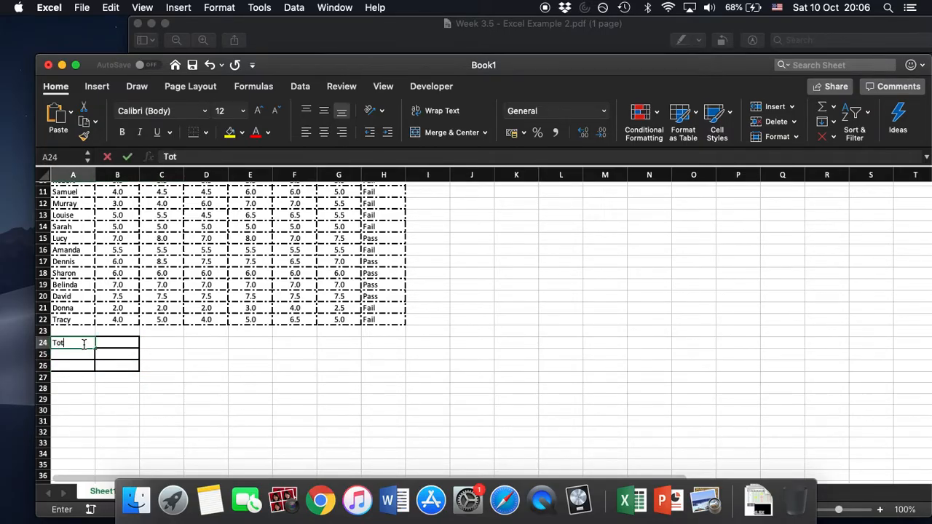
text(al Students)
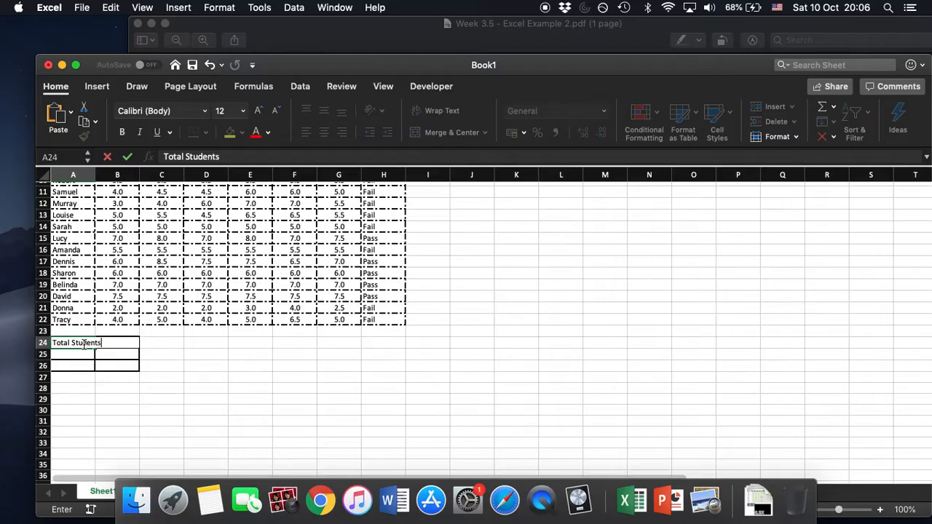
click(191, 378)
click(78, 341)
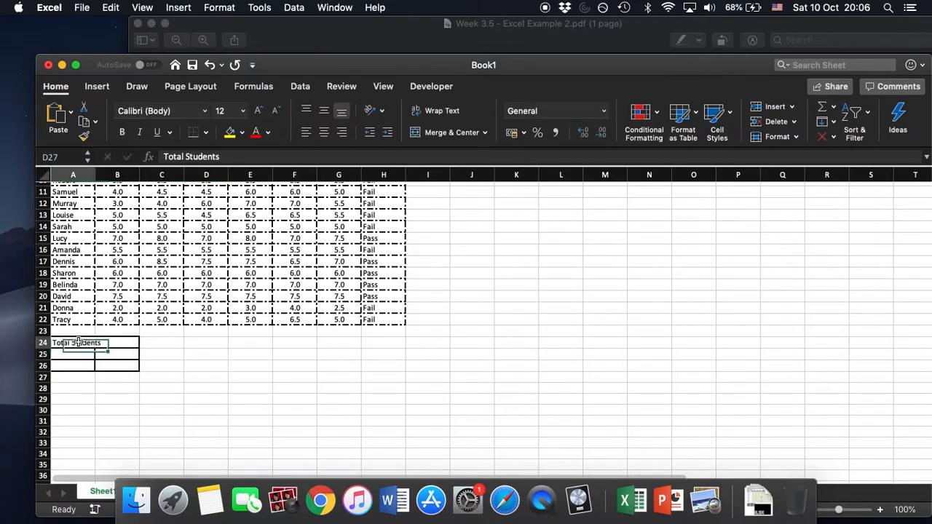
drag(94, 175, 113, 175)
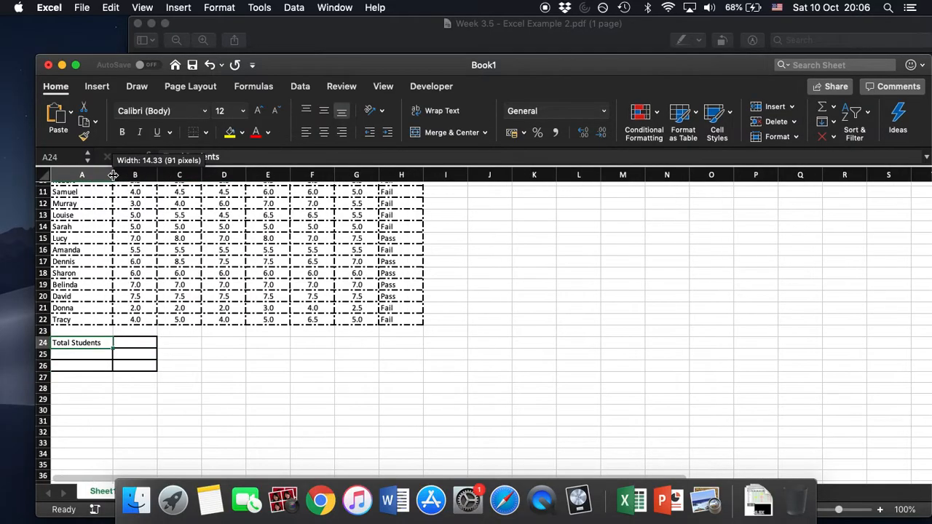
Enter the labels Passed in A25 and Failed in A26.
click(88, 354)
text(Pa)
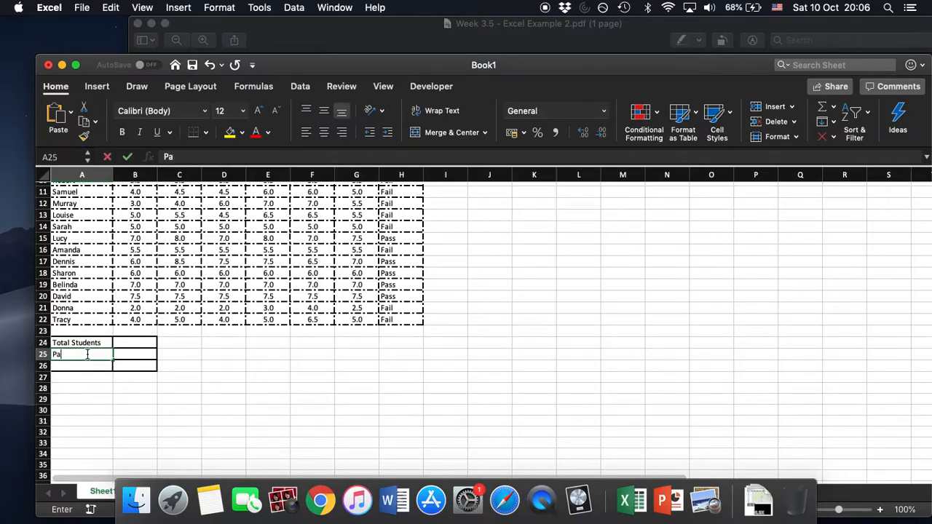
text(ssed)
key(Return)
text(Failed)
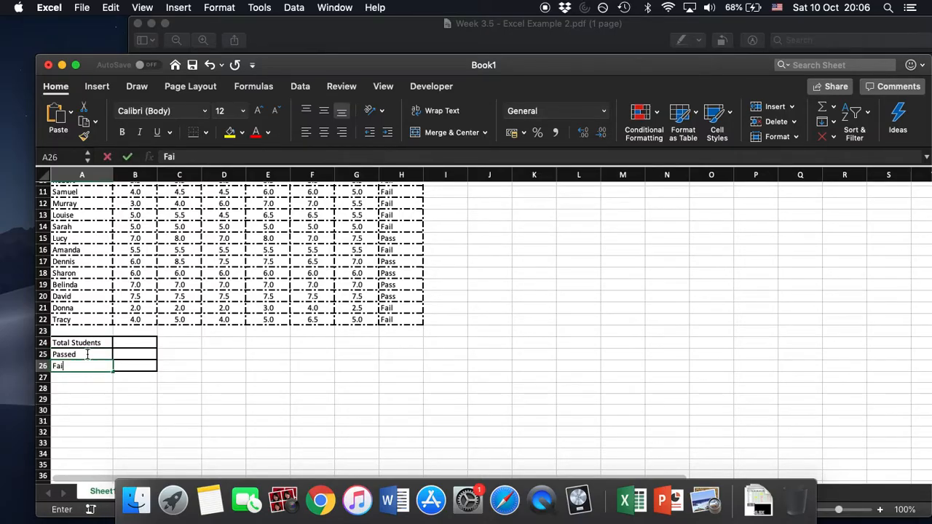
Copy =COUNTA(B6:B20) from the Excel Task 2 Codes note in Notes and paste it into B24 in Excel.
click(213, 385)
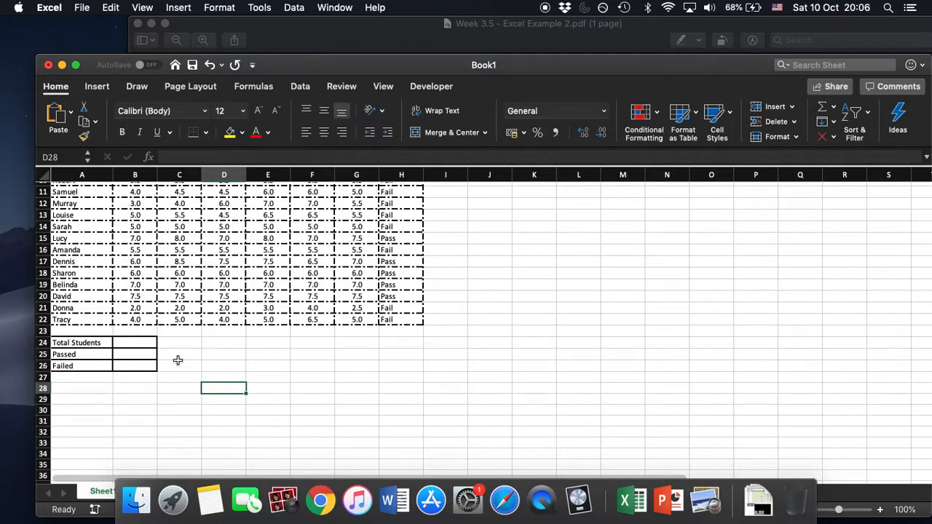
scroll(433, 349, up, 3)
scroll(433, 350, up, 5)
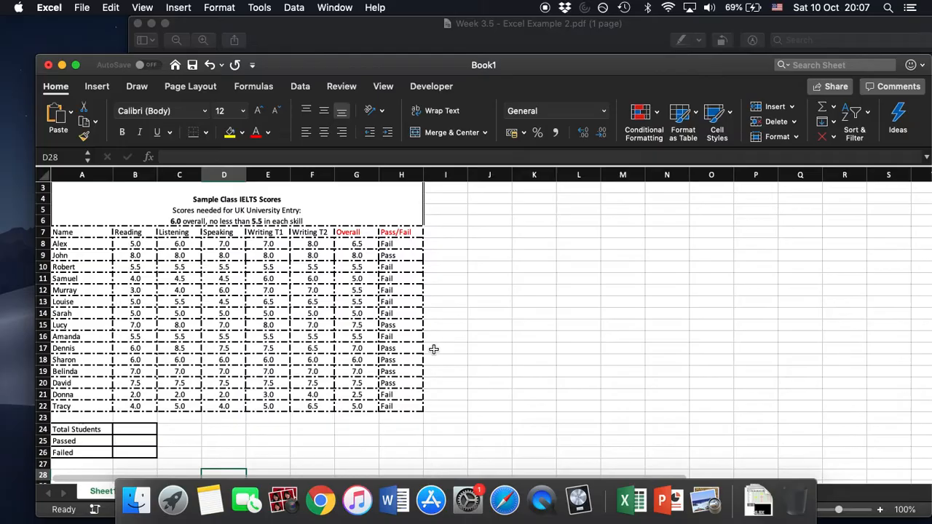
click(145, 429)
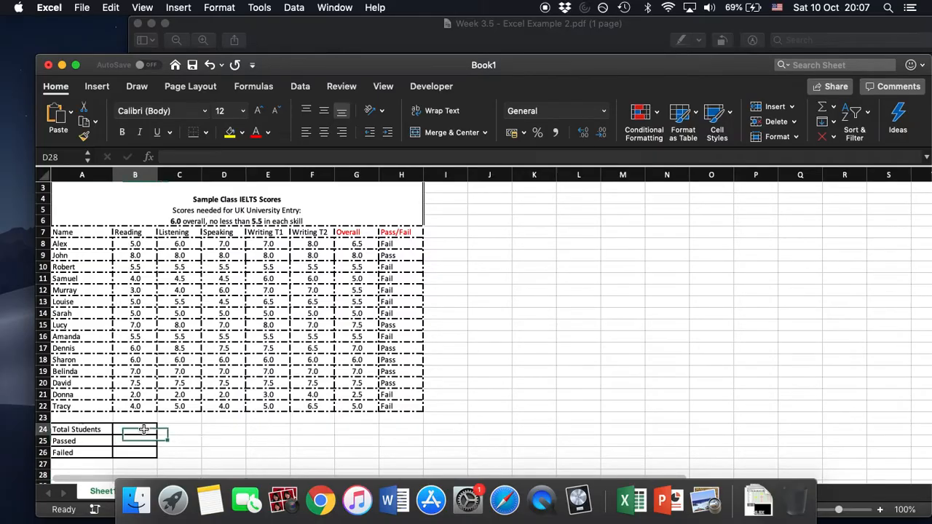
click(209, 503)
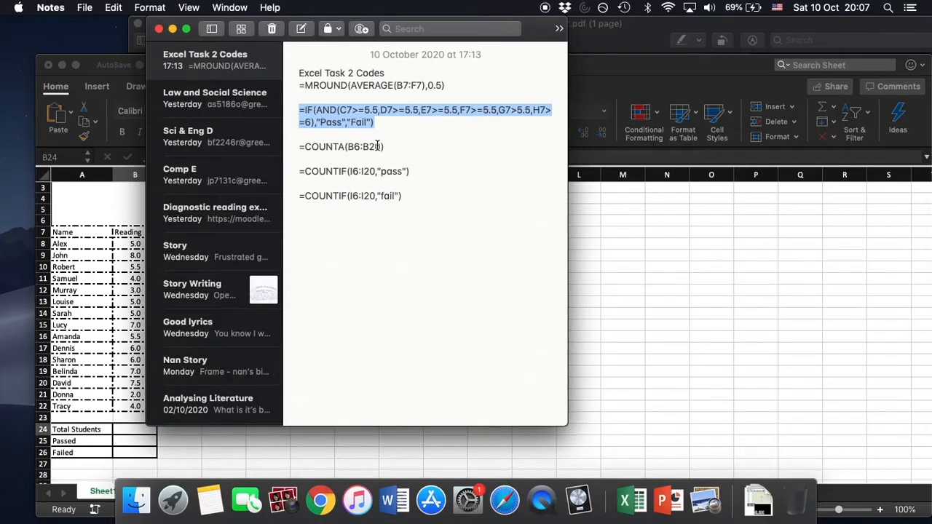
drag(388, 146, 295, 147)
key(super+c)
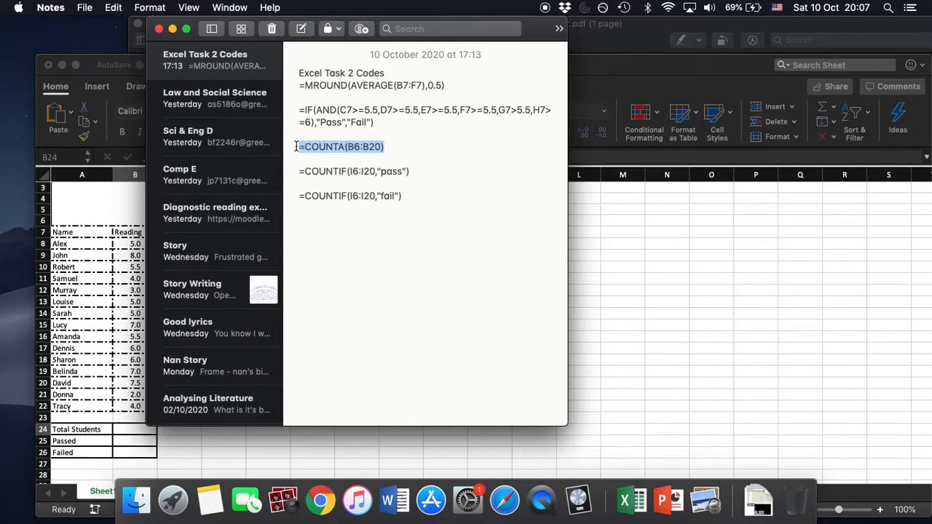
click(91, 64)
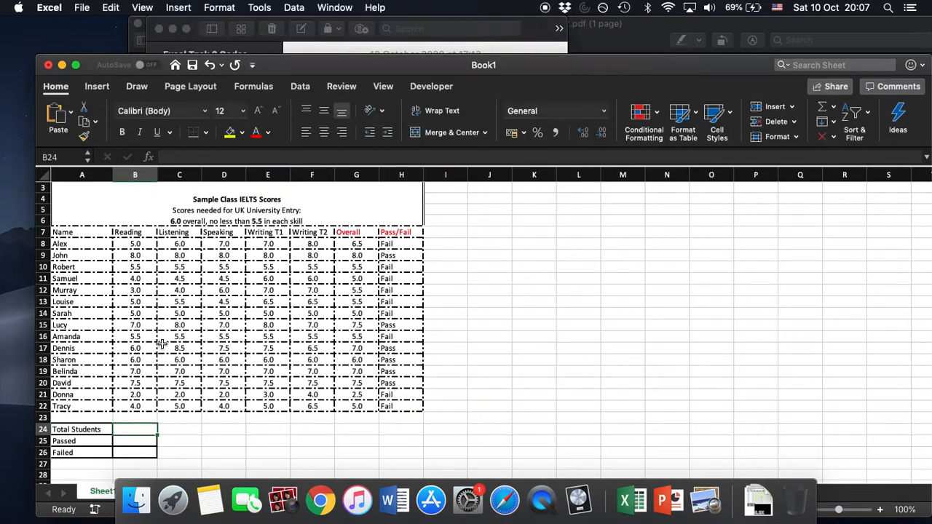
click(201, 157)
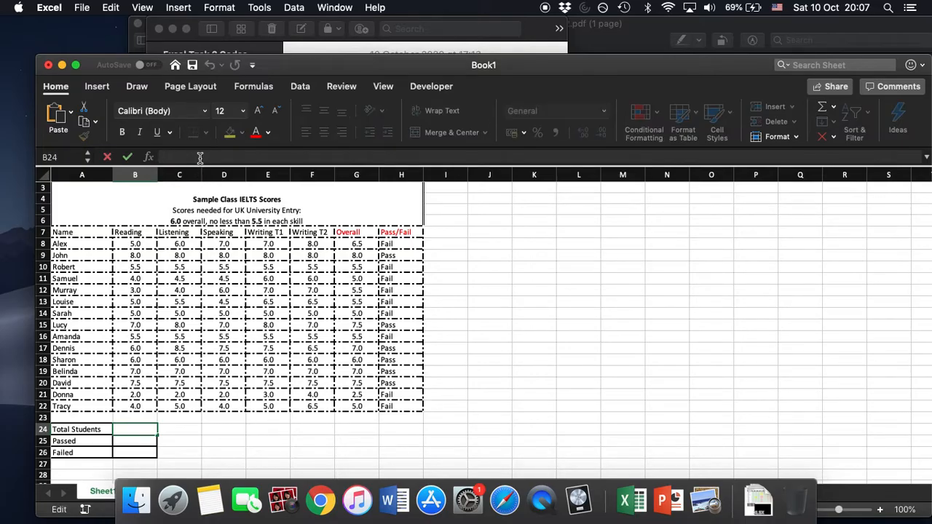
key(super+v)
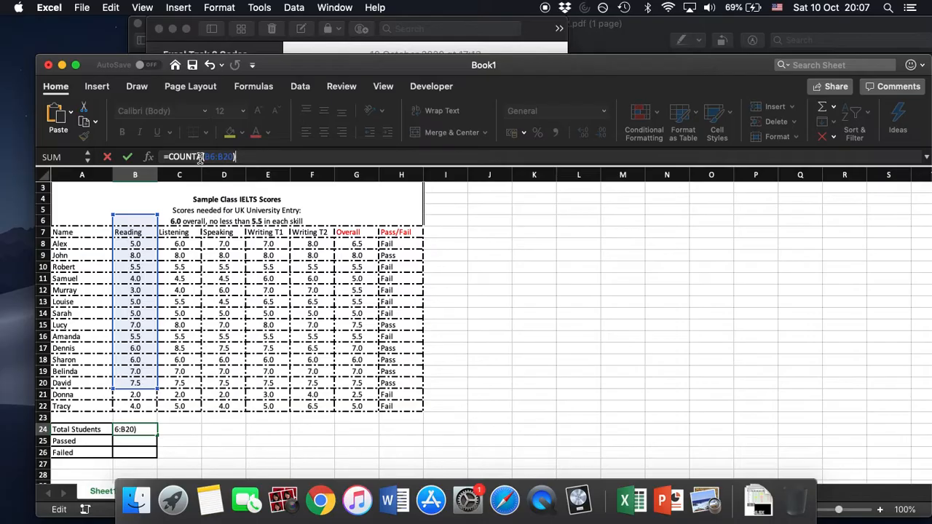
Set the COUNTA range in the Total Students formula to A8:A22 and confirm it.
click(207, 158)
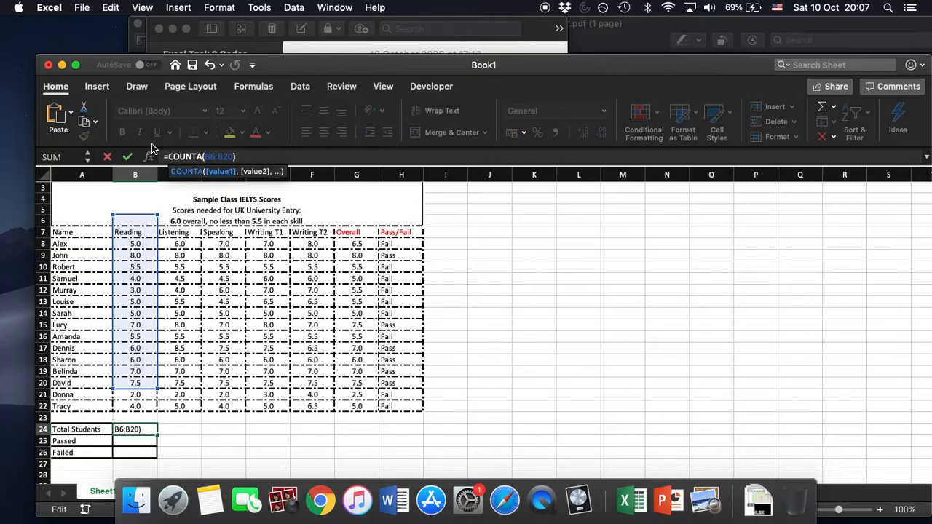
key(BackSpace)
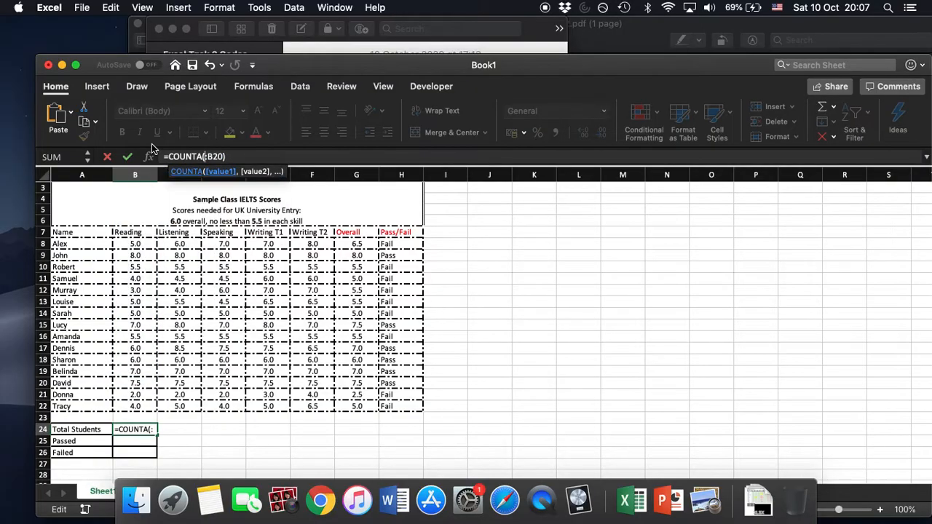
text(A8:)
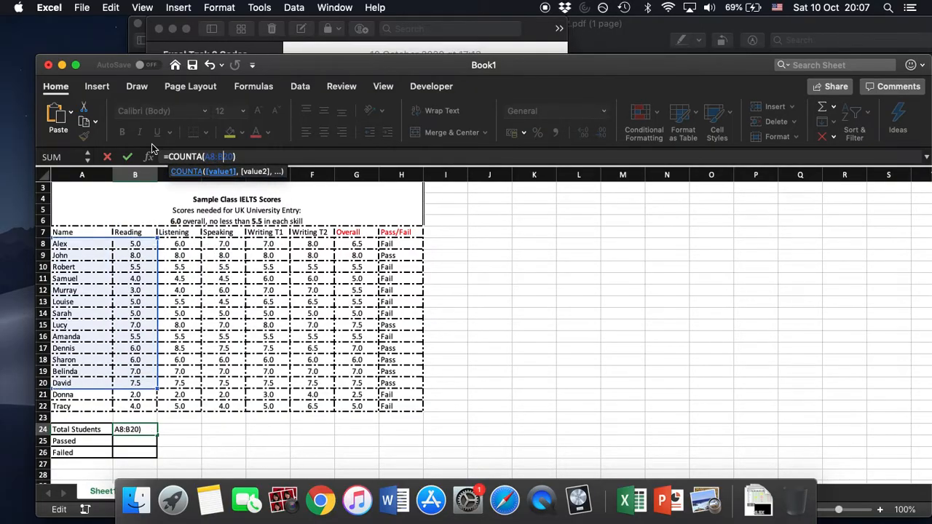
text(A)
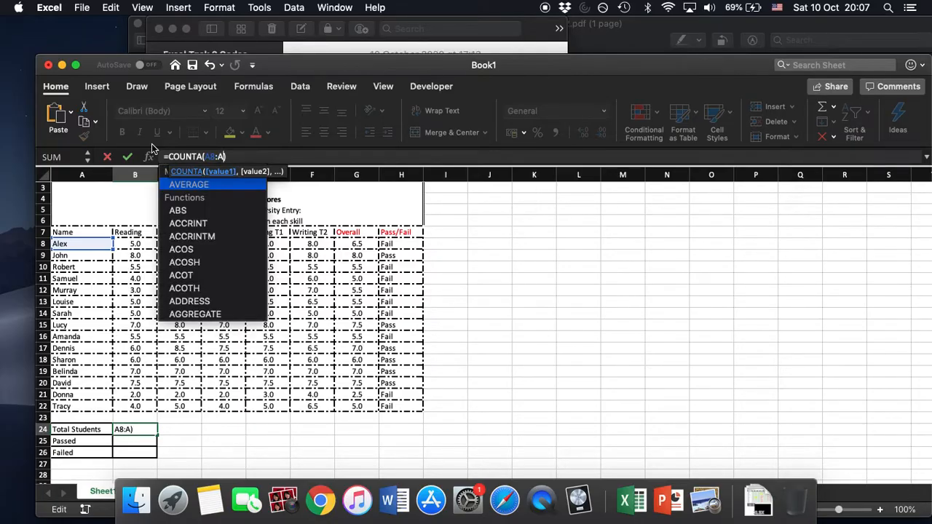
text(22)
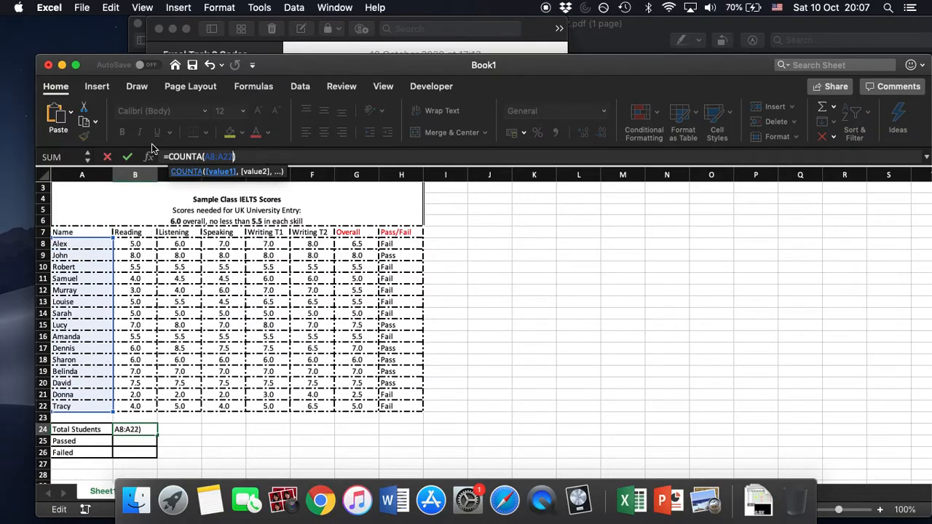
key(Return)
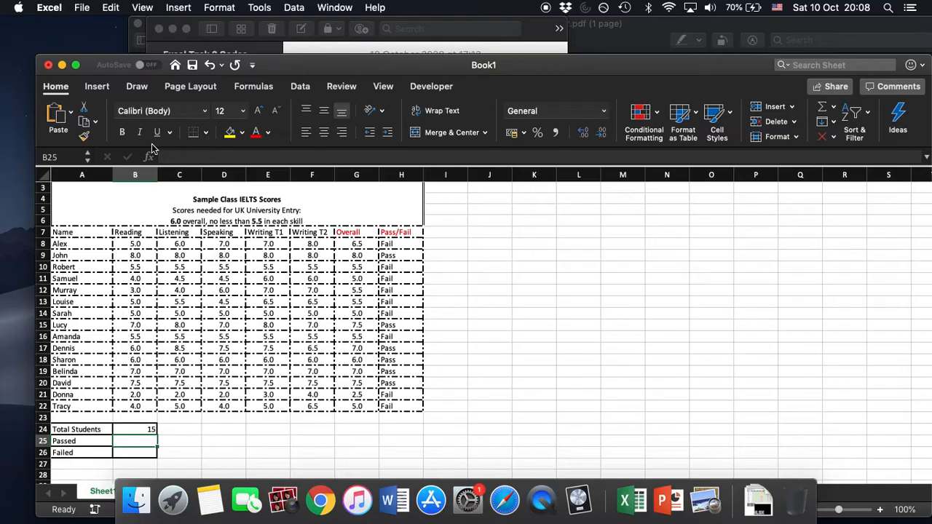
Copy =COUNTIF(I6:I20,"pass") from the note in Notes and paste it into B25 in Excel.
click(210, 501)
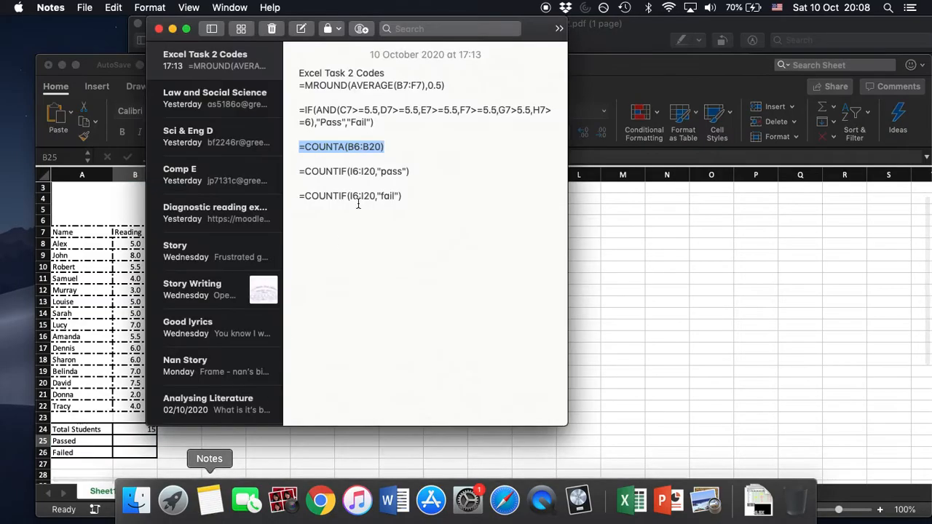
drag(410, 171, 297, 174)
key(super+c)
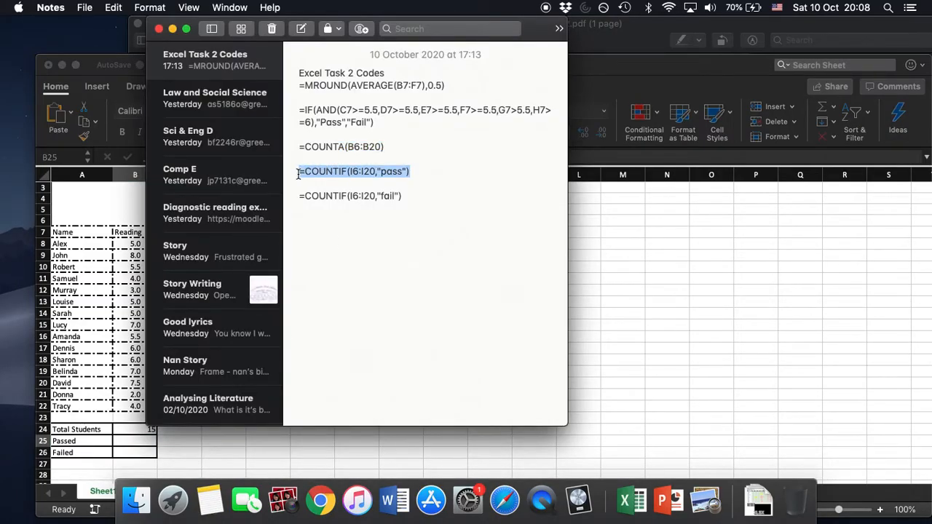
click(88, 59)
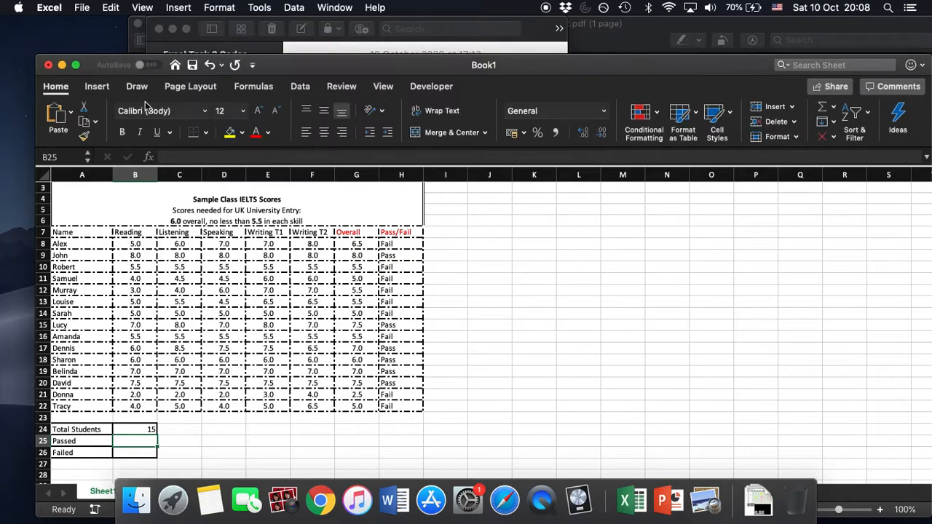
click(212, 157)
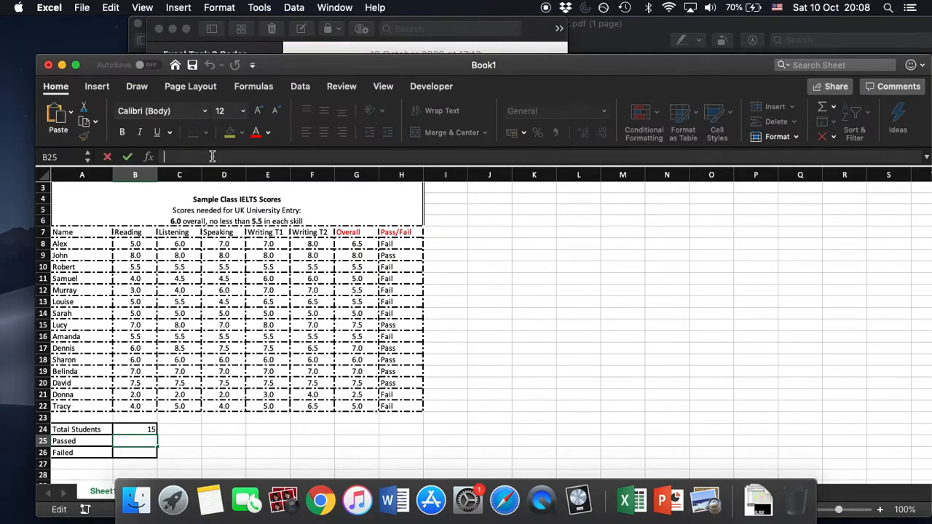
key(super+v)
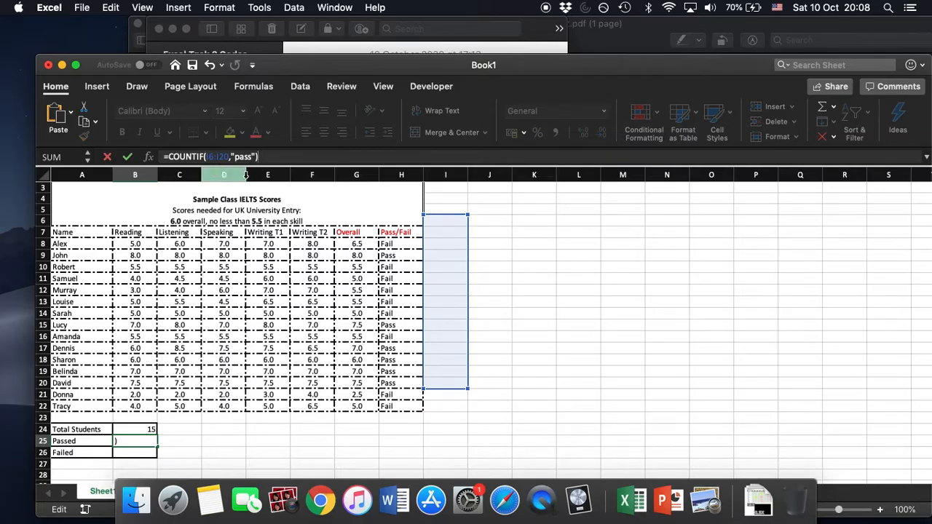
Set the COUNTIF range in the Passed formula to H8:H22 and confirm it.
double_click(214, 156)
text(H8:I20)
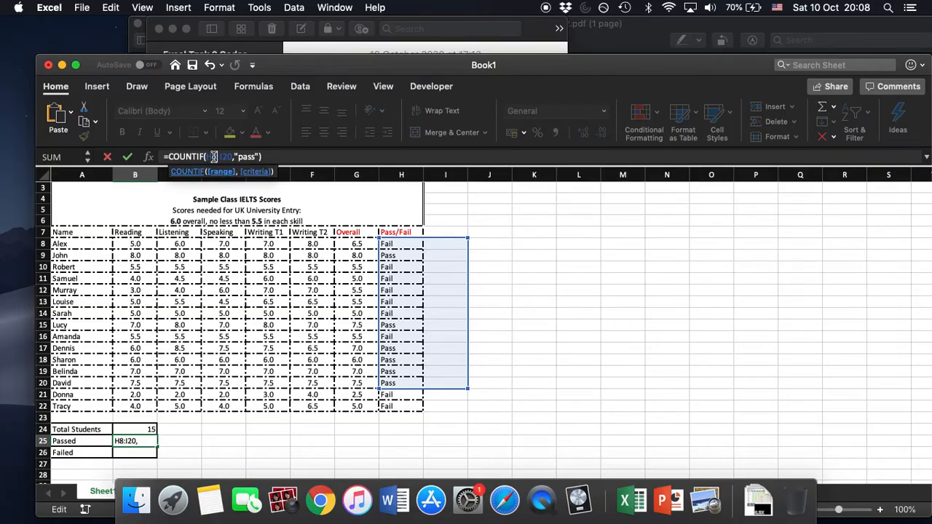
drag(214, 156, 230, 155)
key(BackSpace)
key(BackSpace)
key(BackSpace)
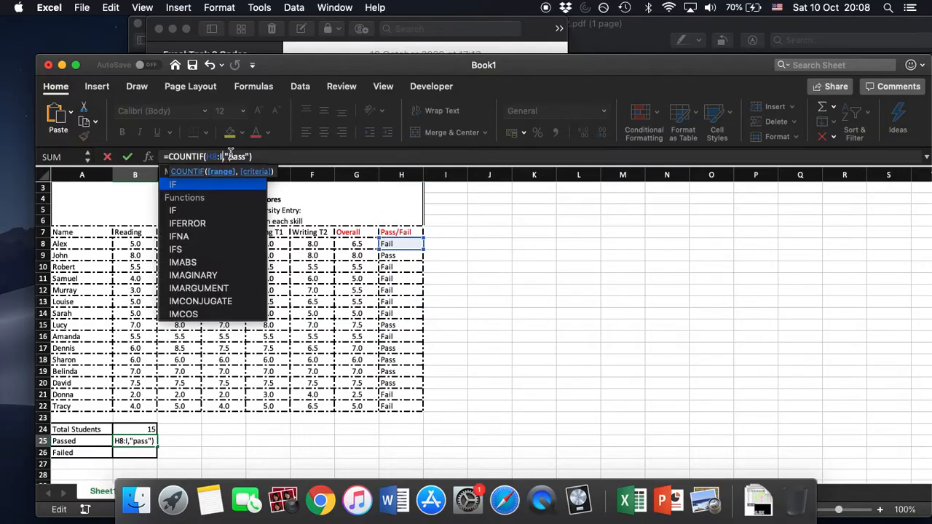
text(H22)
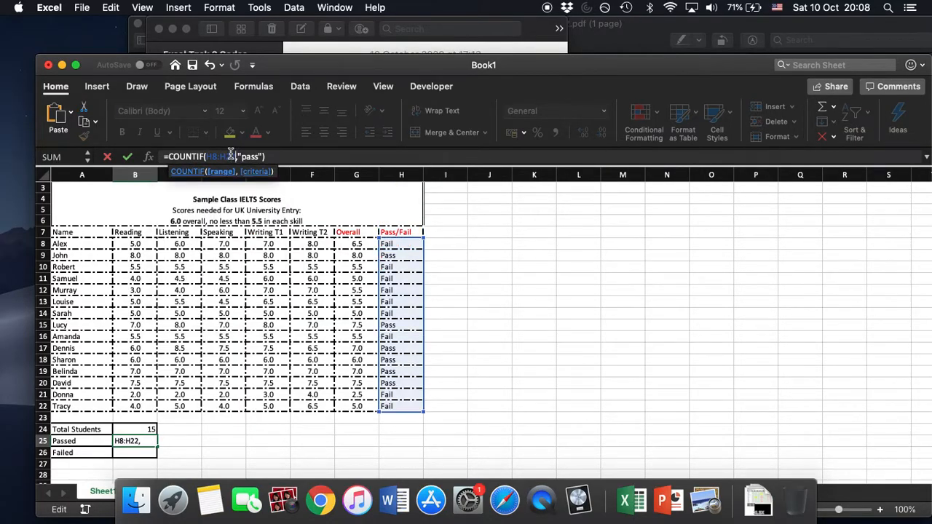
key(Return)
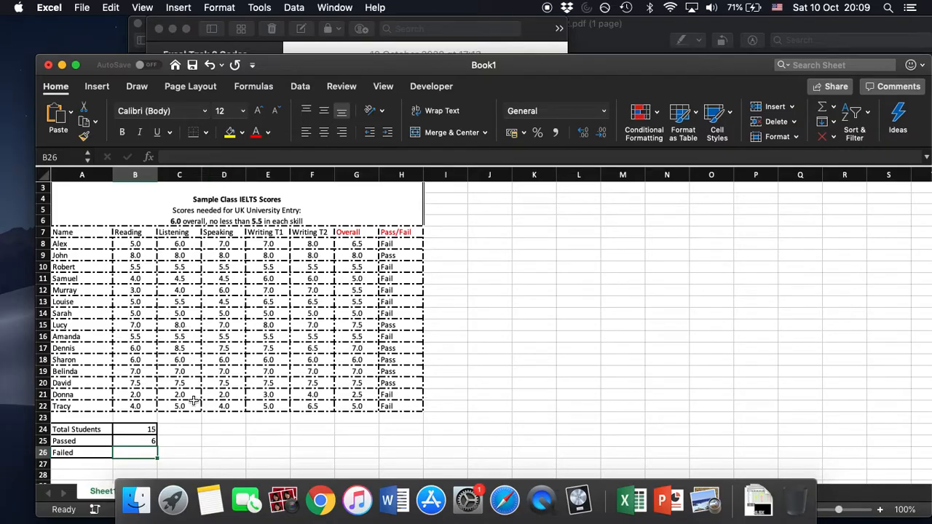
Copy =COUNTIF(I6:I20,"fail") from the note in Notes and paste it into B26 in Excel.
click(210, 499)
drag(405, 196, 299, 199)
key(super+c)
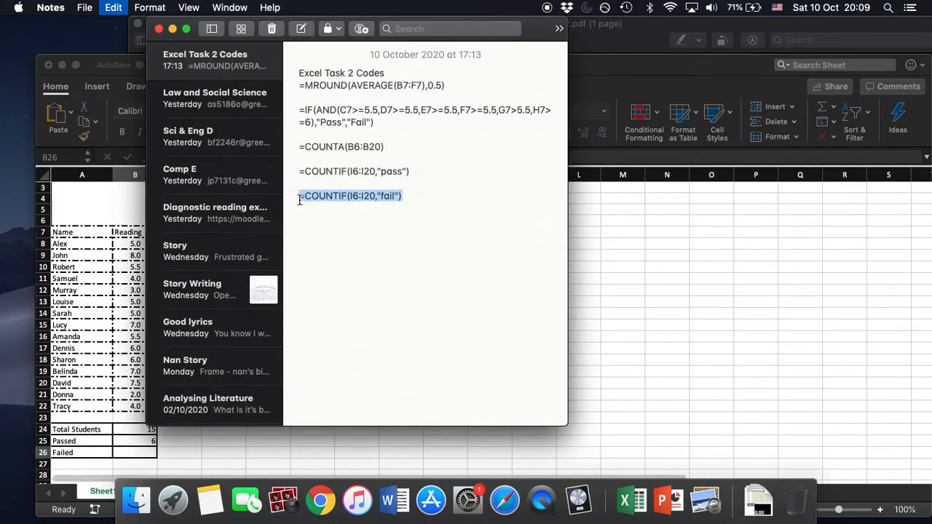
click(652, 62)
click(266, 155)
key(super+v)
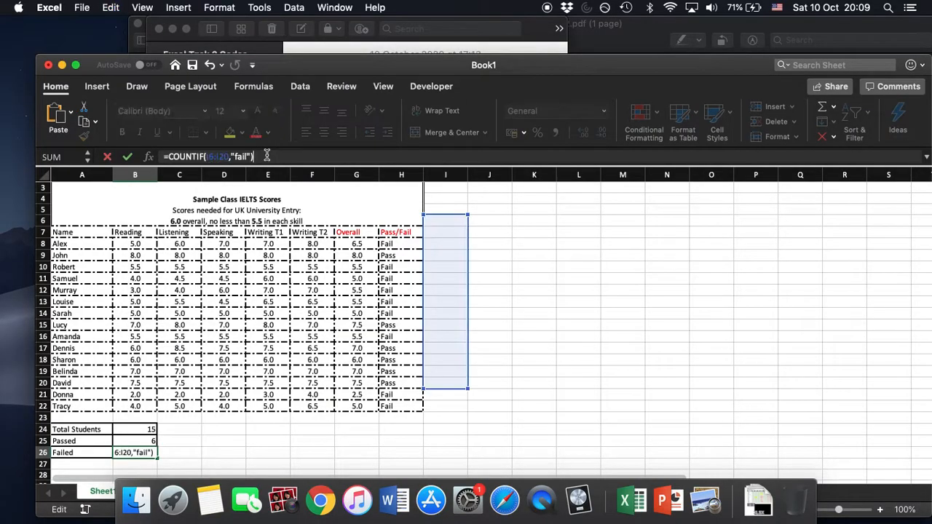
Set the COUNTIF range in the Failed formula to H8:H22 and confirm it.
click(214, 156)
key(BackSpace)
key(BackSpace)
text(H8)
key(Right)
key(Right)
key(Right)
key(BackSpace)
key(BackSpace)
key(BackSpace)
text(H22)
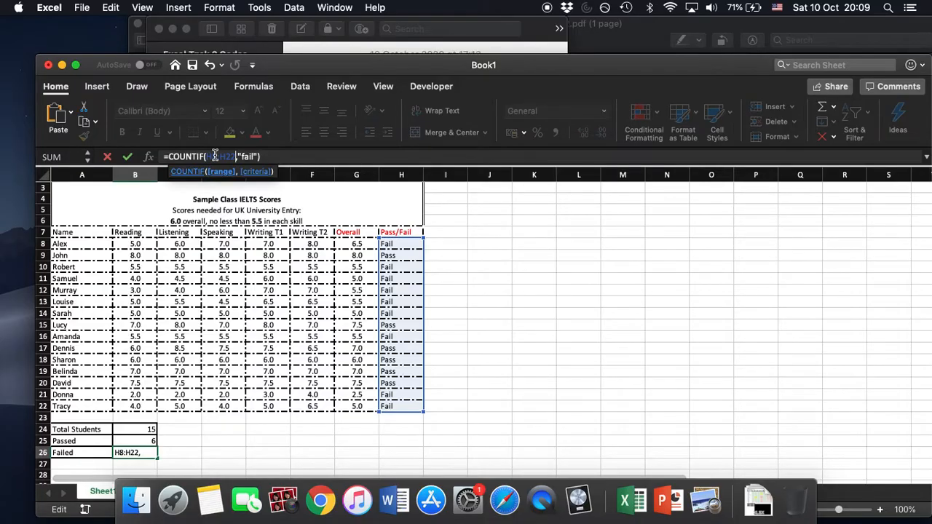
key(Return)
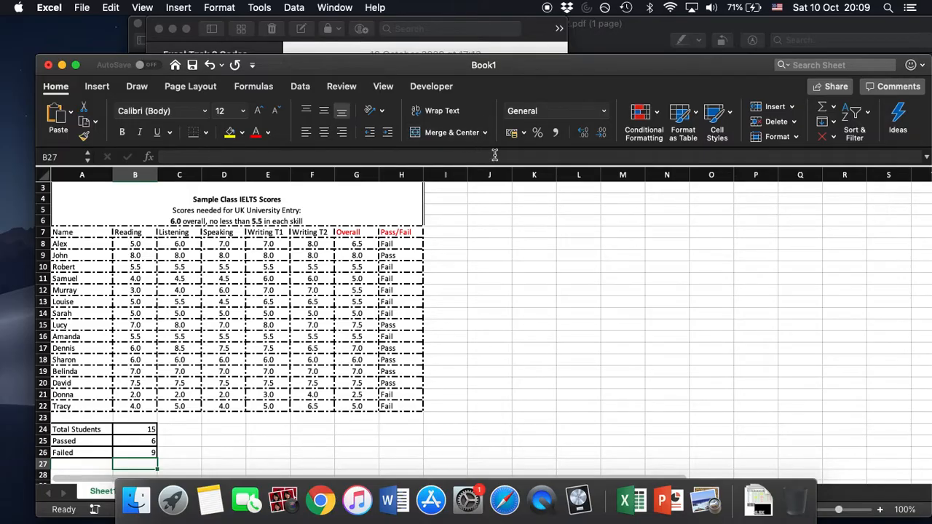
Consult the chart below the scores table in the Week 3.5 - Excel Example 2 PDF in Preview.
scroll(511, 267, down, 5)
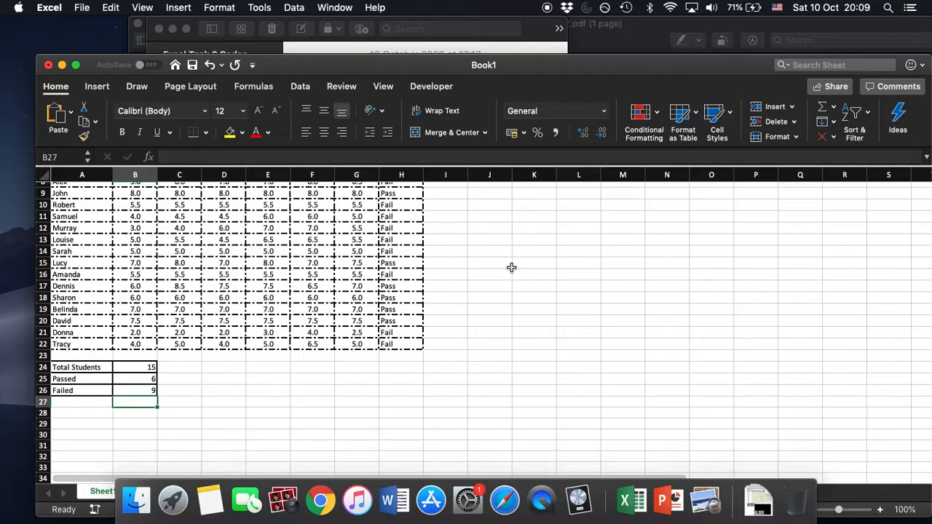
scroll(511, 264, down, 2)
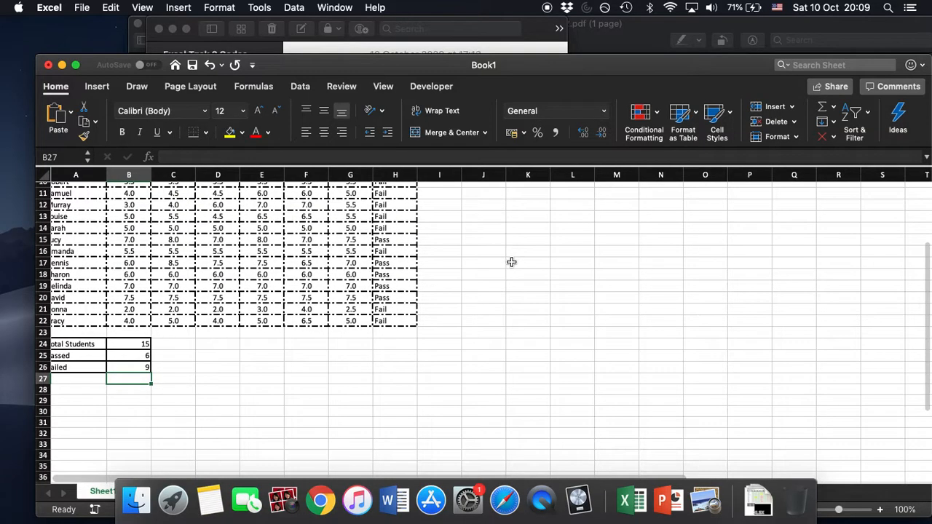
click(538, 27)
click(604, 39)
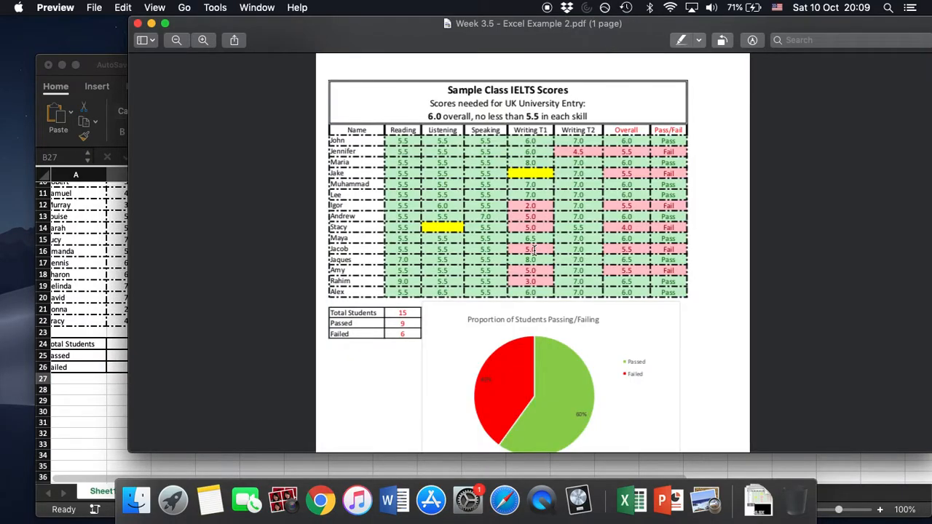
Return to Excel and insert a pie chart based on the Passed and Failed rows of the summary table, A25:B26.
click(90, 57)
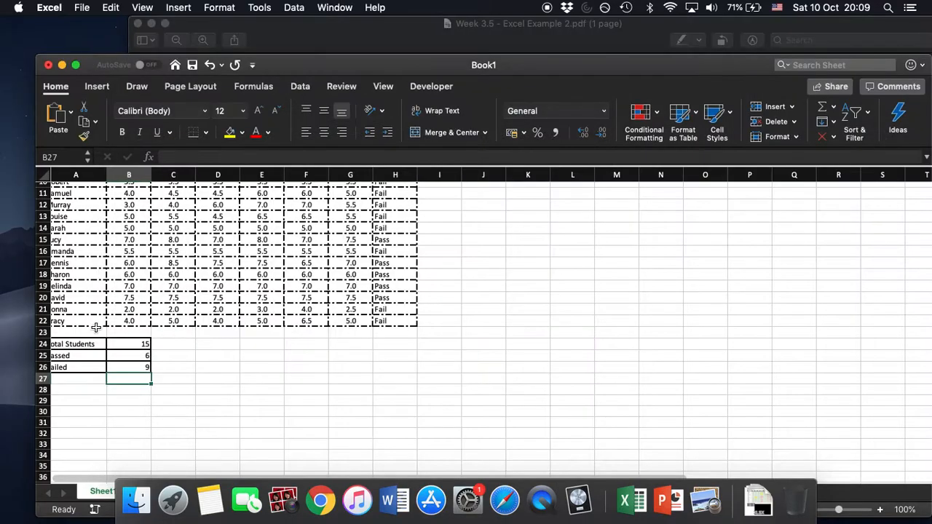
scroll(193, 371, down, 1)
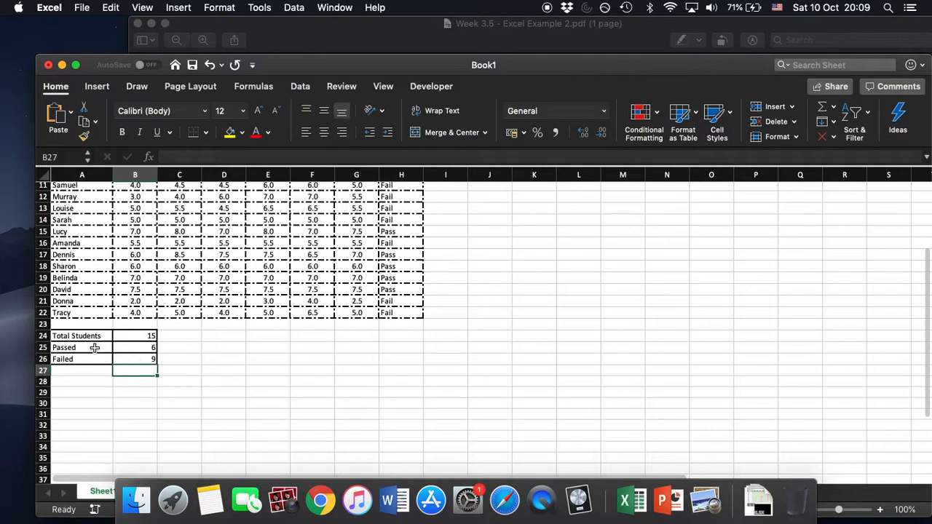
click(94, 347)
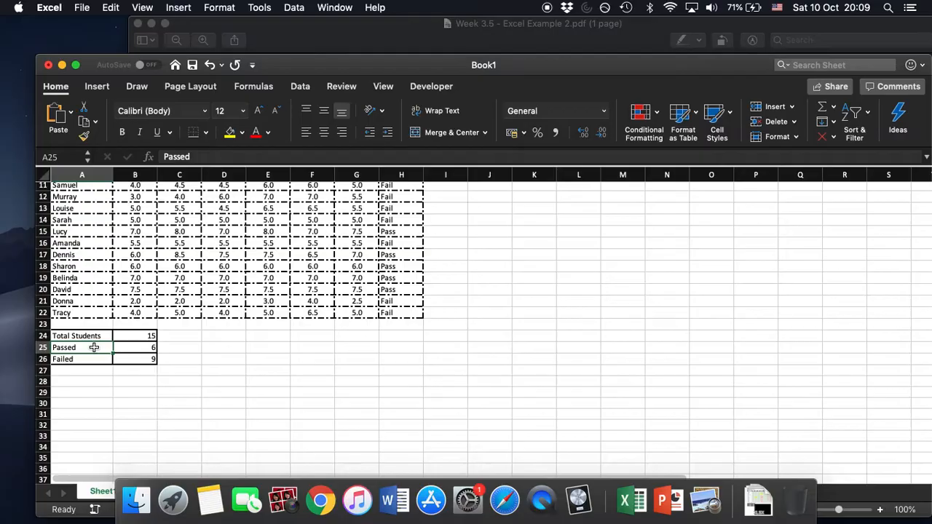
key(shift+Right)
key(shift+Down)
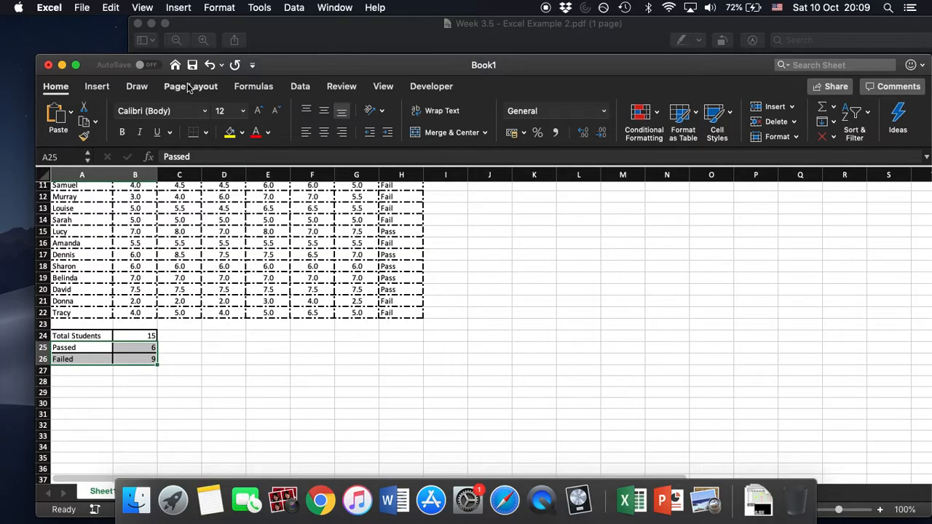
click(106, 90)
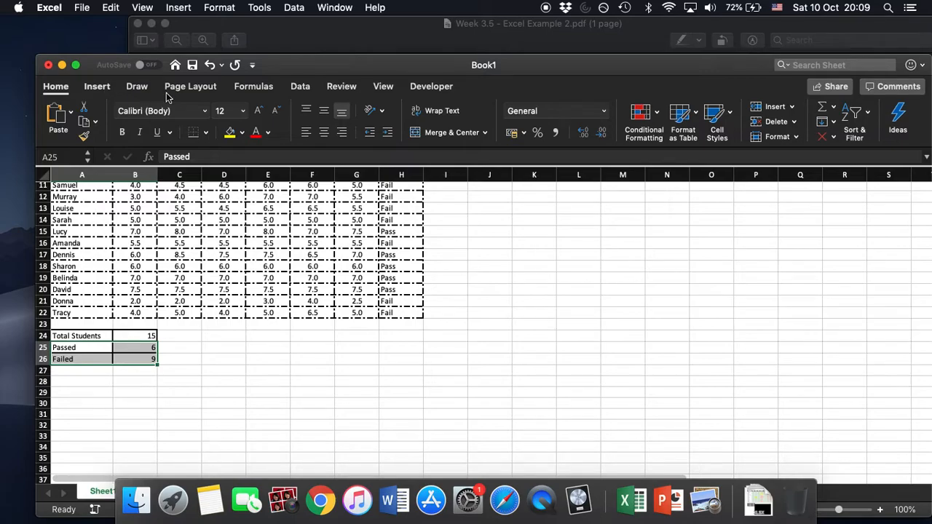
click(432, 119)
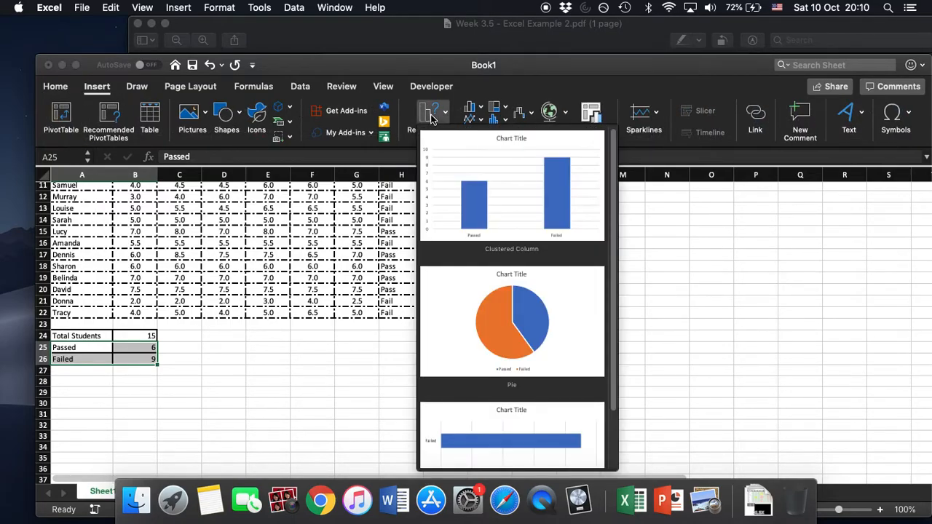
click(508, 309)
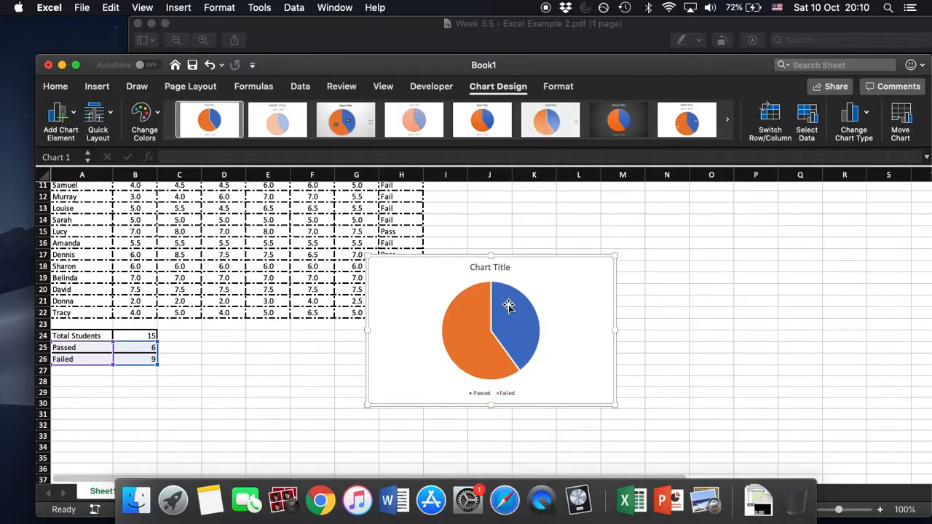
Check the chart title in the example PDF in Preview and retitle the Excel pie chart "Proportion of Students Passig or Failing".
click(489, 267)
double_click(490, 267)
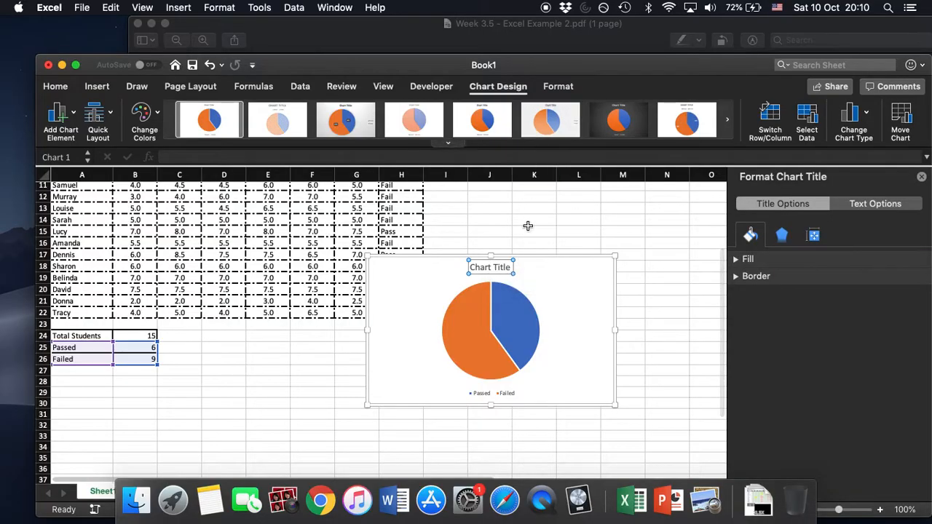
click(500, 36)
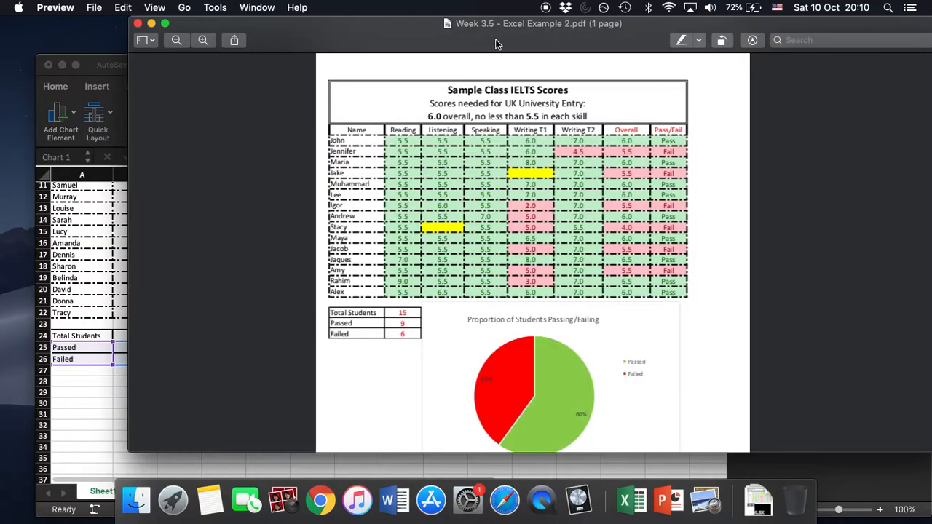
click(95, 406)
drag(491, 265, 478, 265)
text(Propo)
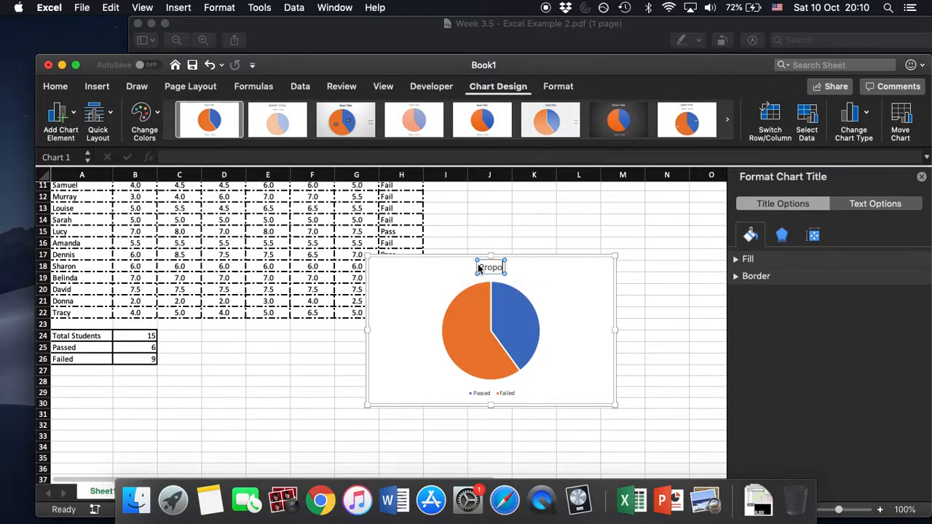
text(rtion of Stud)
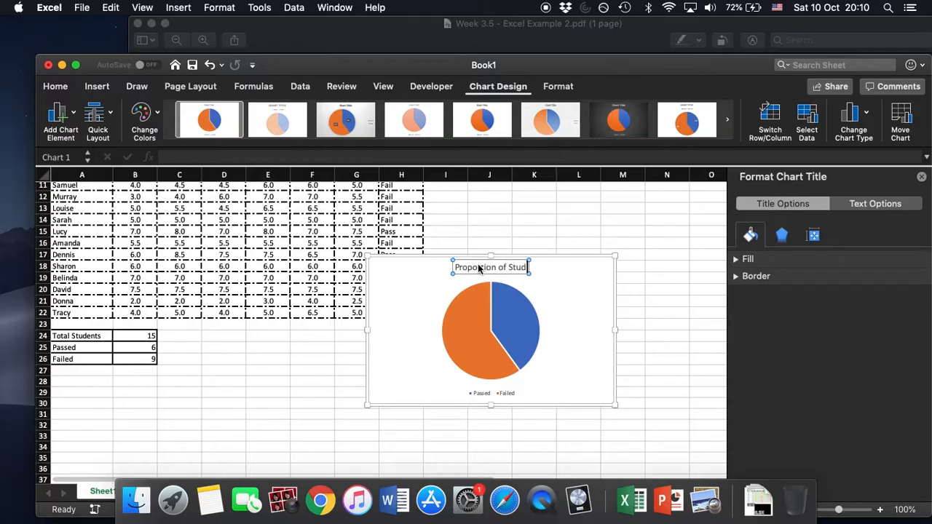
text(ents Pasing)
key(BackSpace)
key(BackSpace)
key(BackSpace)
text(sig or)
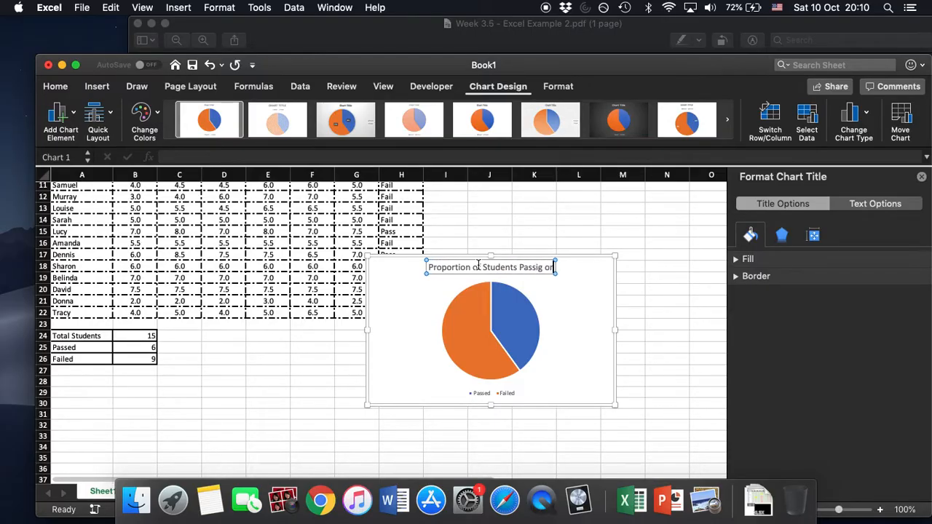
text( Failing)
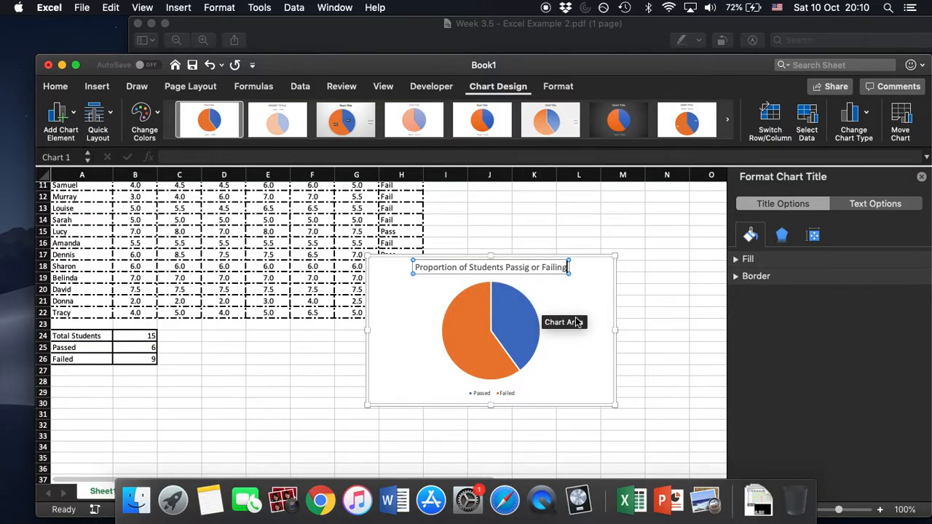
Apply Style 3 to the pie chart and move it below the scores table, beside the student summary table.
click(567, 361)
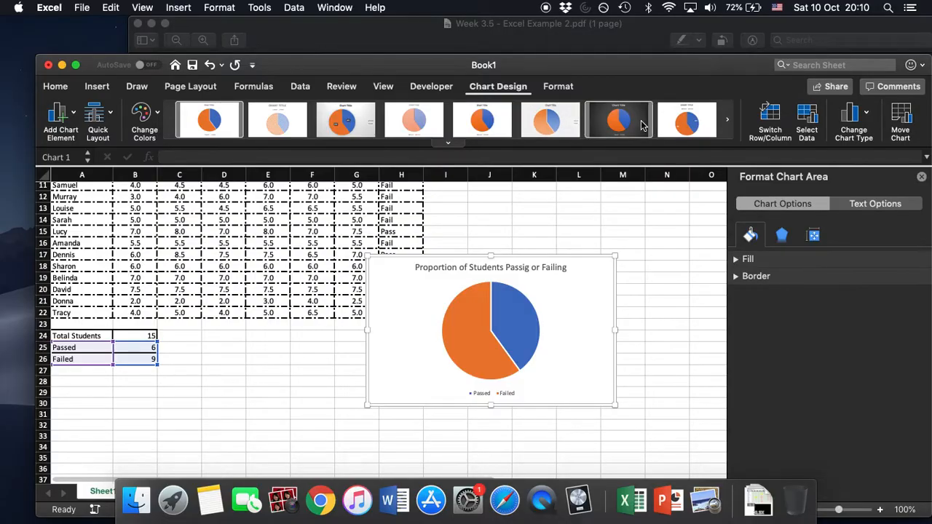
click(345, 119)
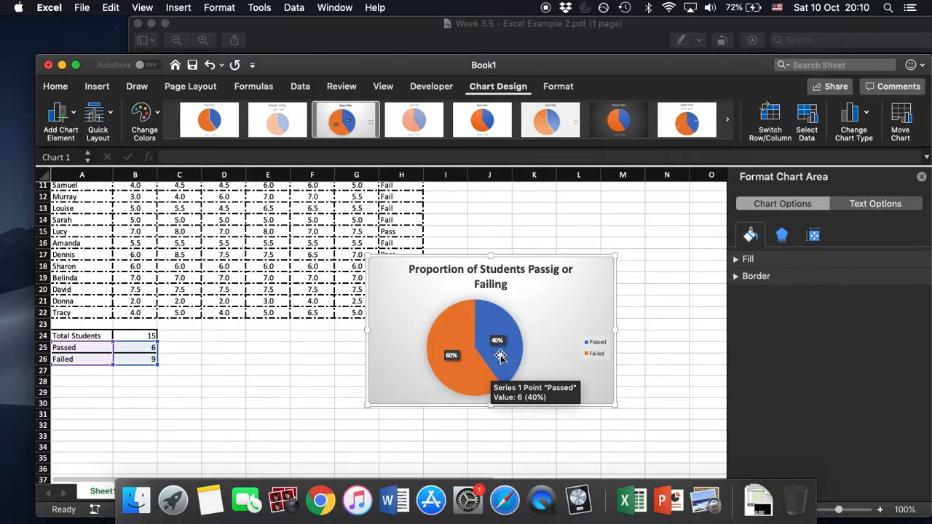
mouse_move(426, 312)
mouse_down()
mouse_move(397, 313)
mouse_move(473, 309)
mouse_move(426, 299)
mouse_up()
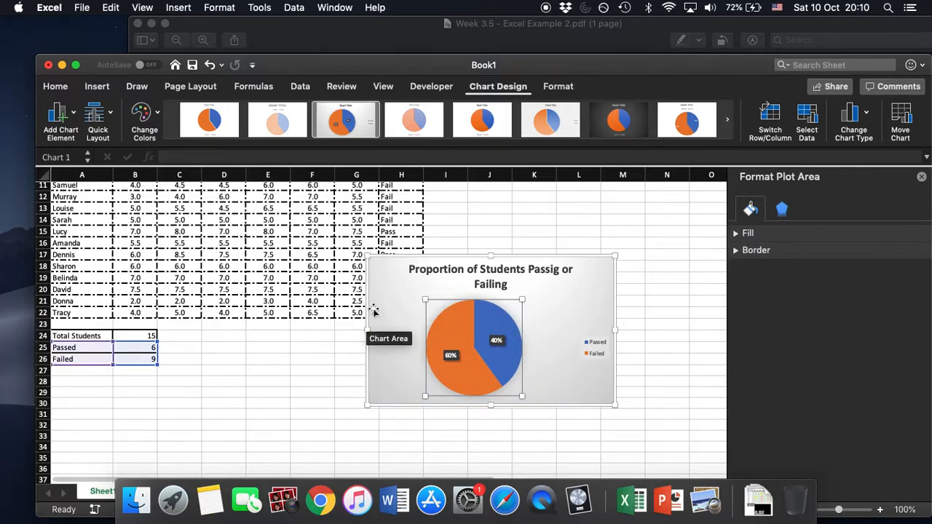
drag(391, 270, 294, 339)
click(226, 347)
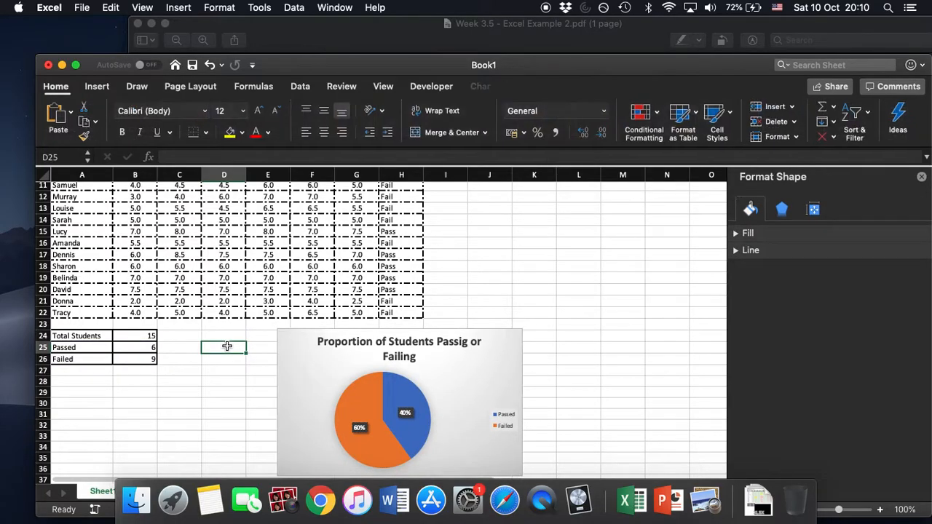